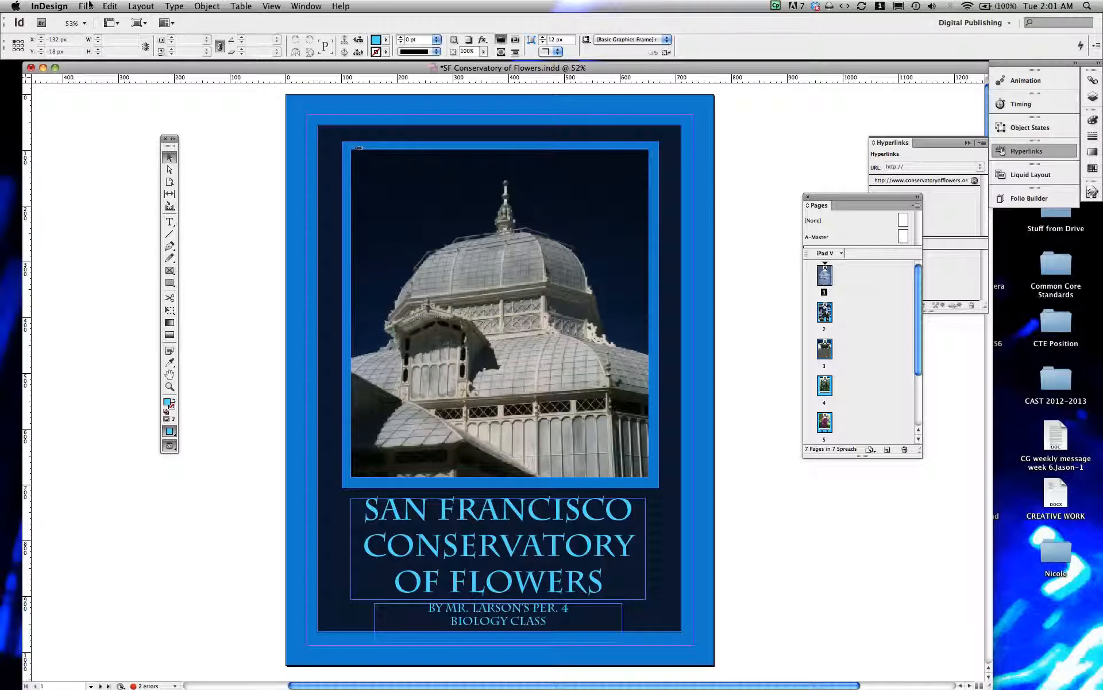
click(31, 67)
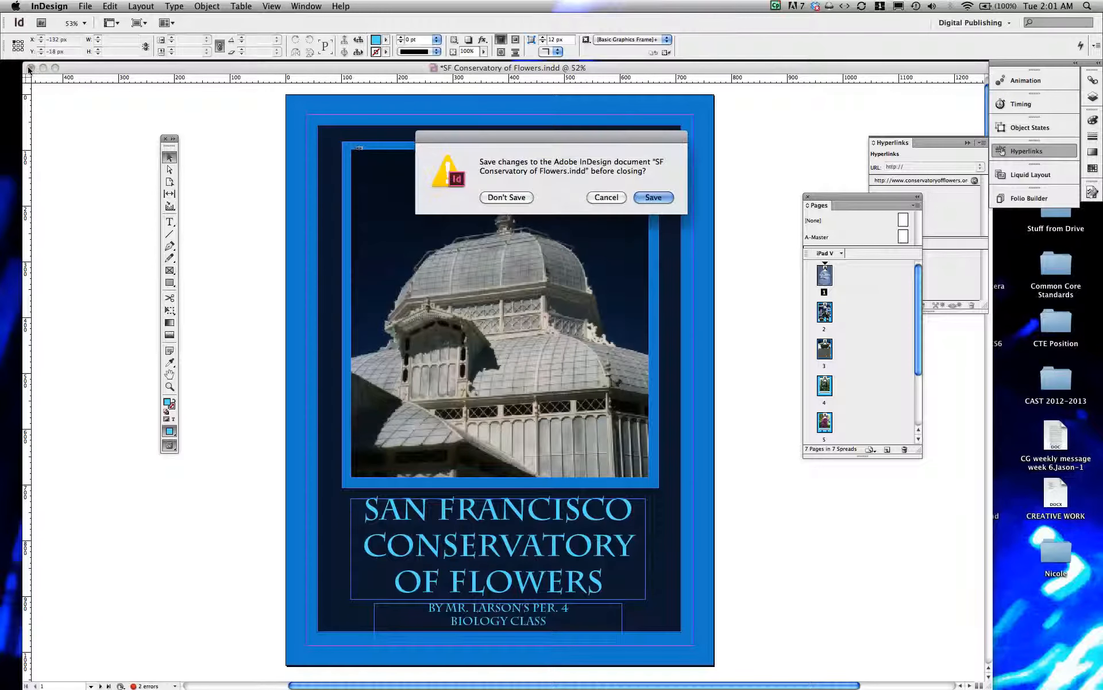
click(645, 198)
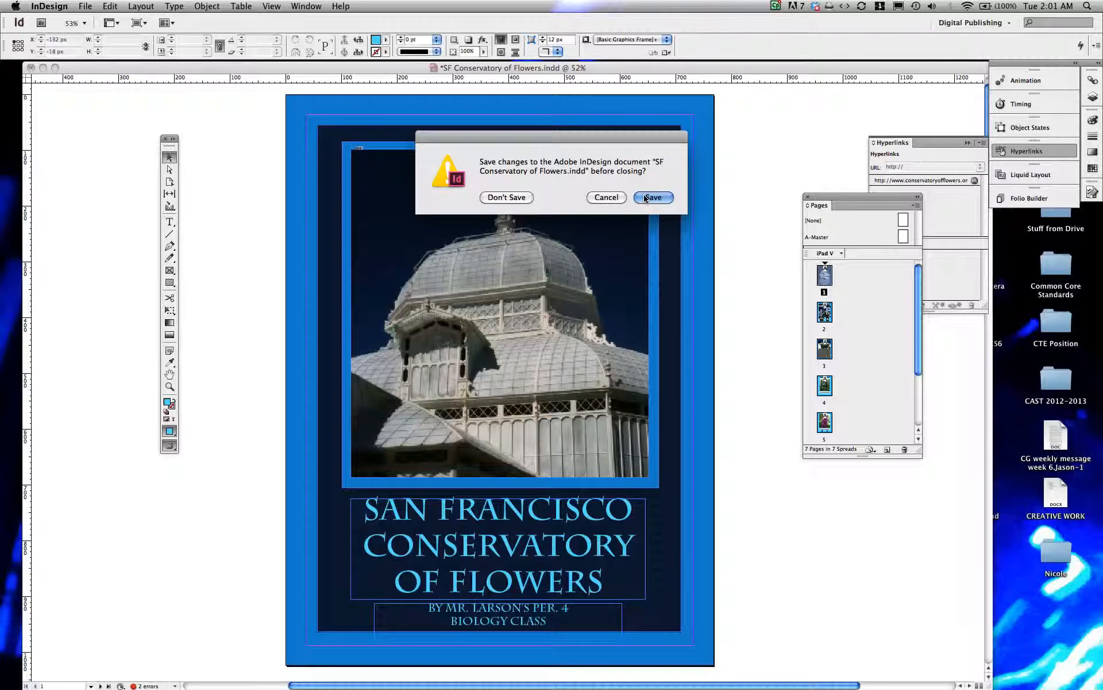
click(606, 197)
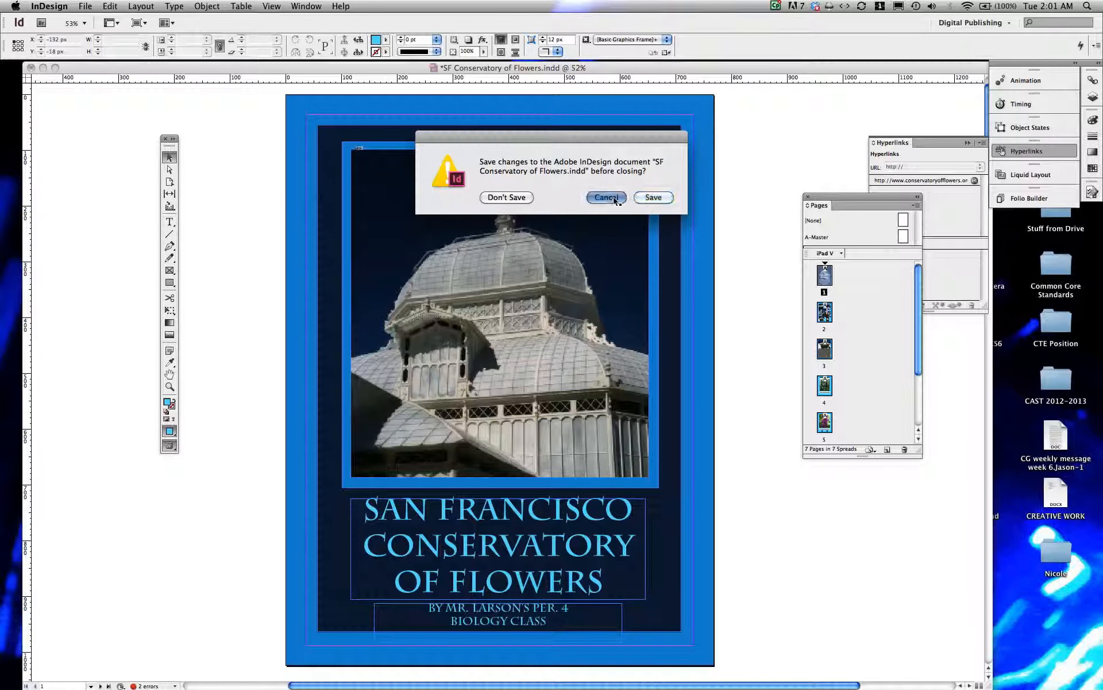
click(42, 69)
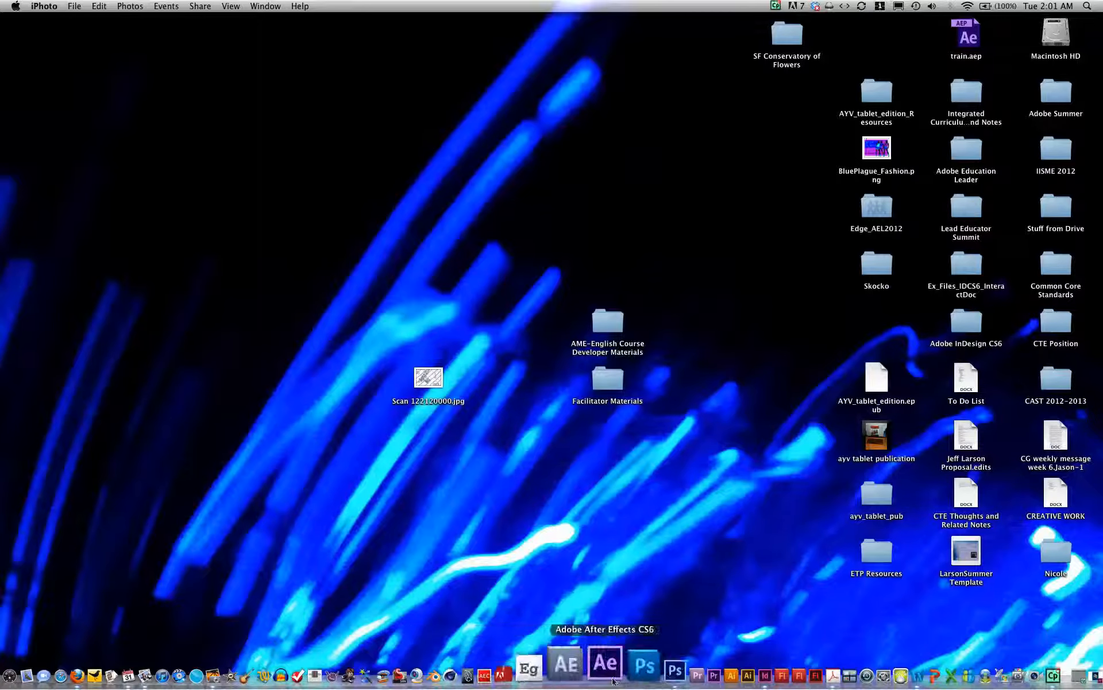
click(721, 665)
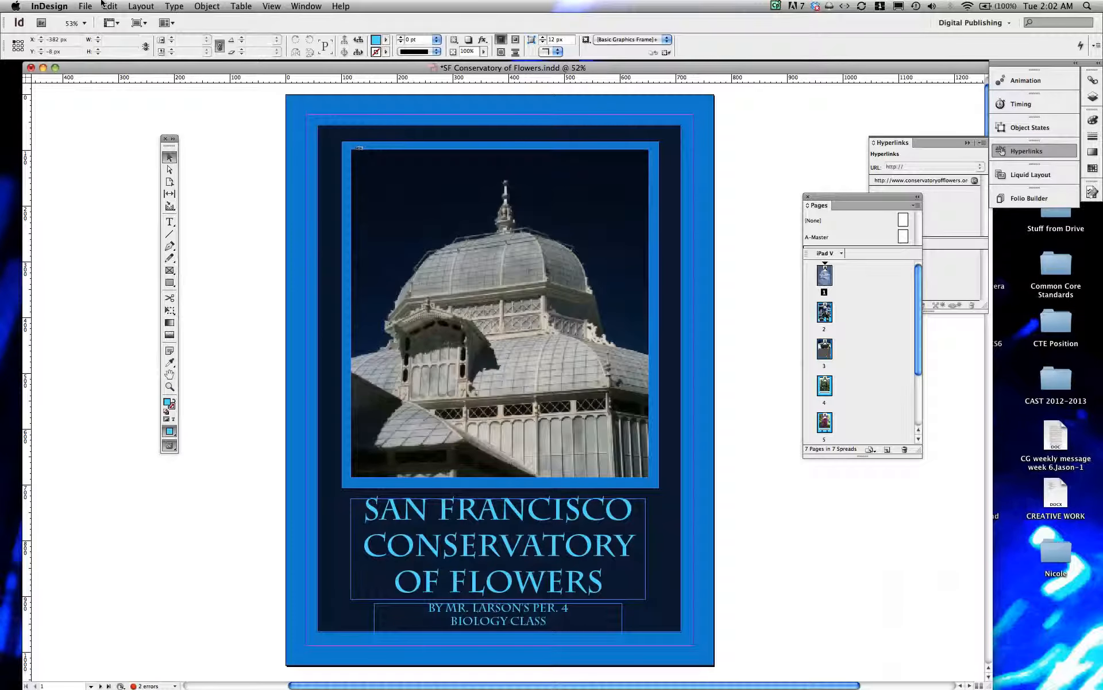
- Start a new document and set its intent to Digital Publishing
click(84, 6)
mouse_move(84, 21)
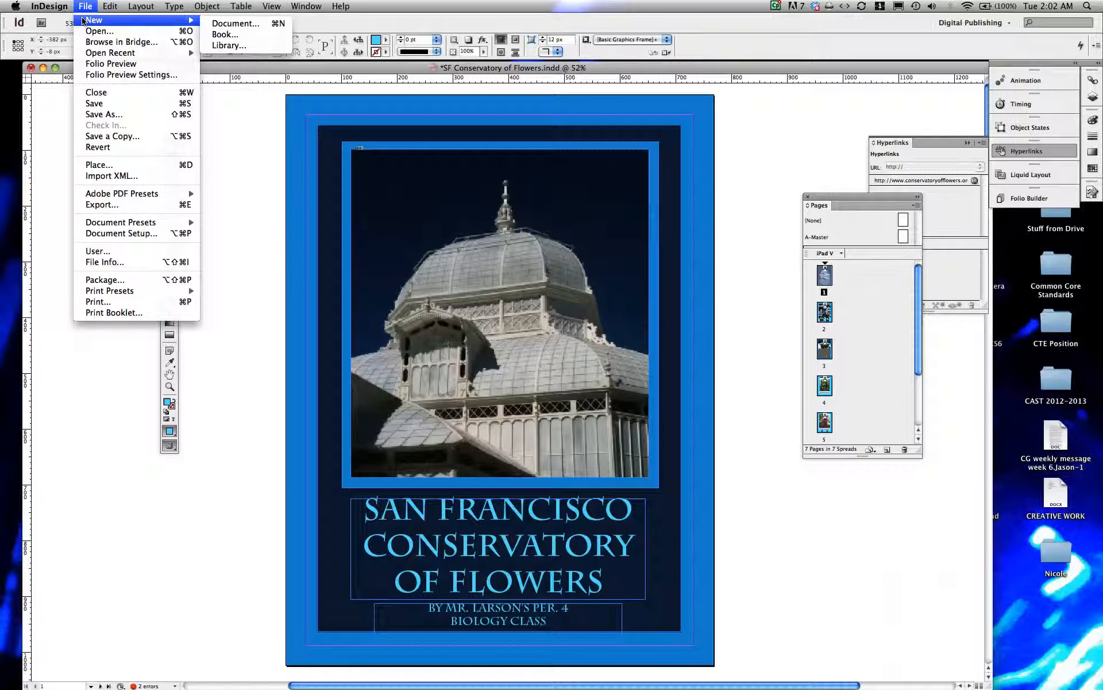
click(234, 23)
drag(550, 247, 523, 250)
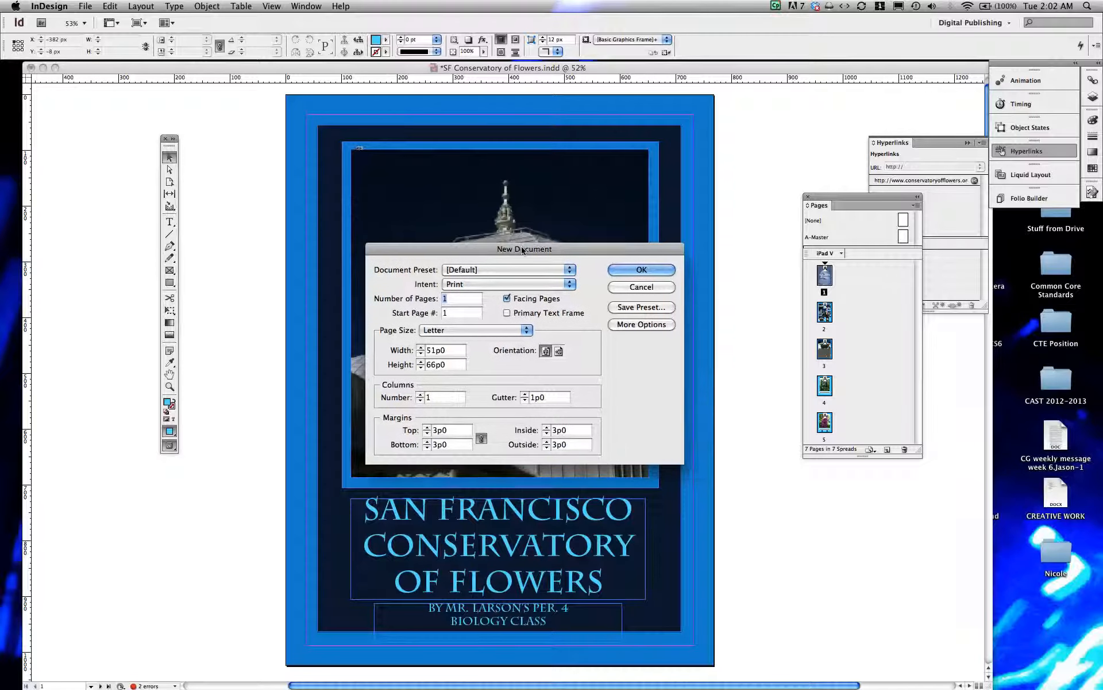
click(487, 284)
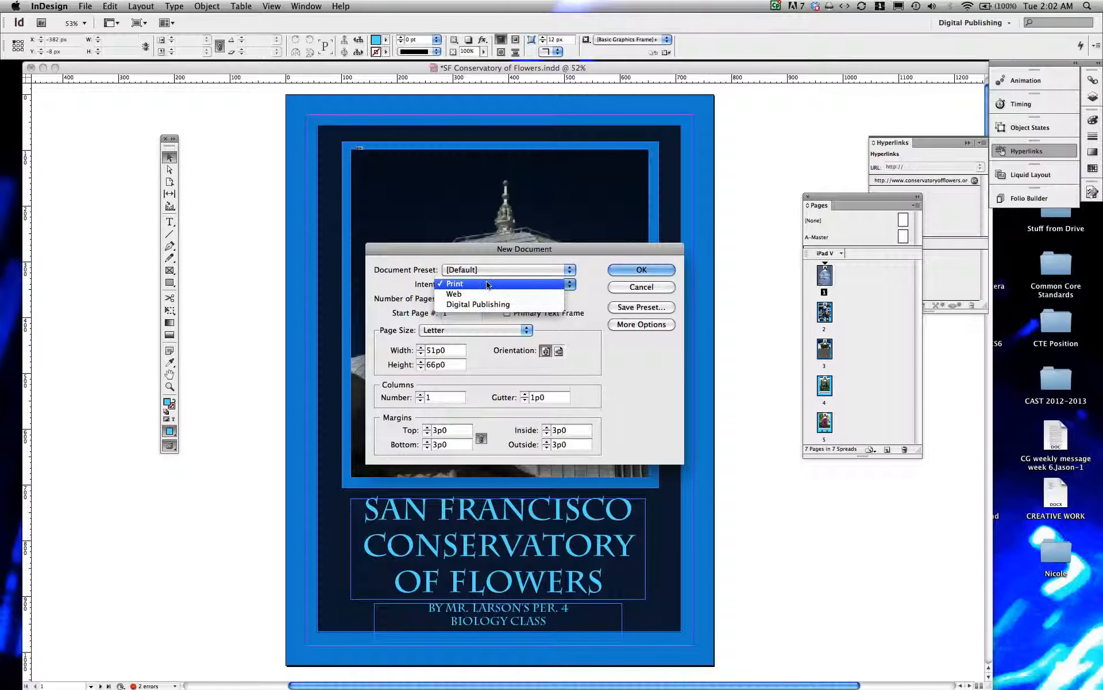
click(486, 285)
click(487, 285)
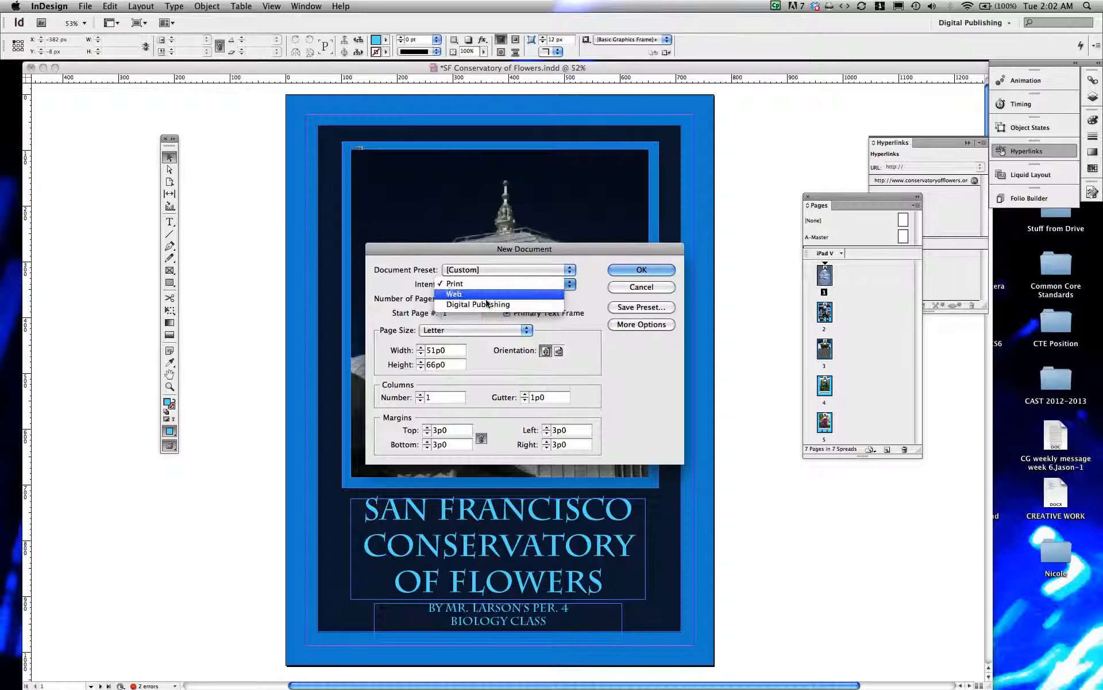
click(487, 304)
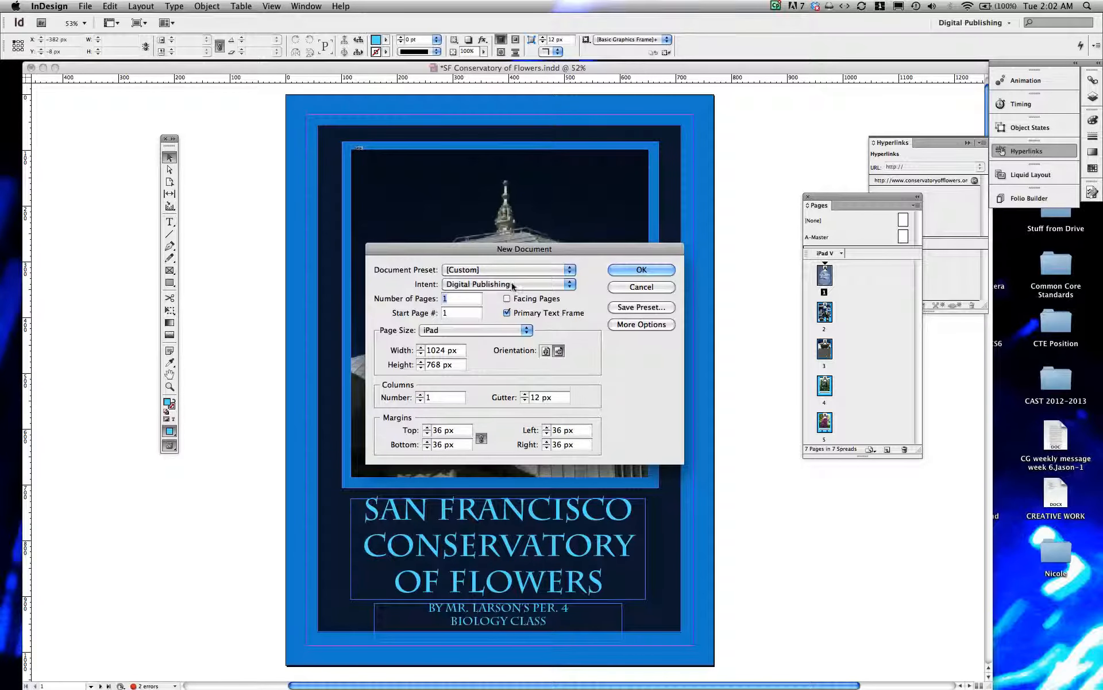
- Create the one-page document at iPad page size in portrait orientation, 768 by 1024 px
click(545, 351)
click(426, 328)
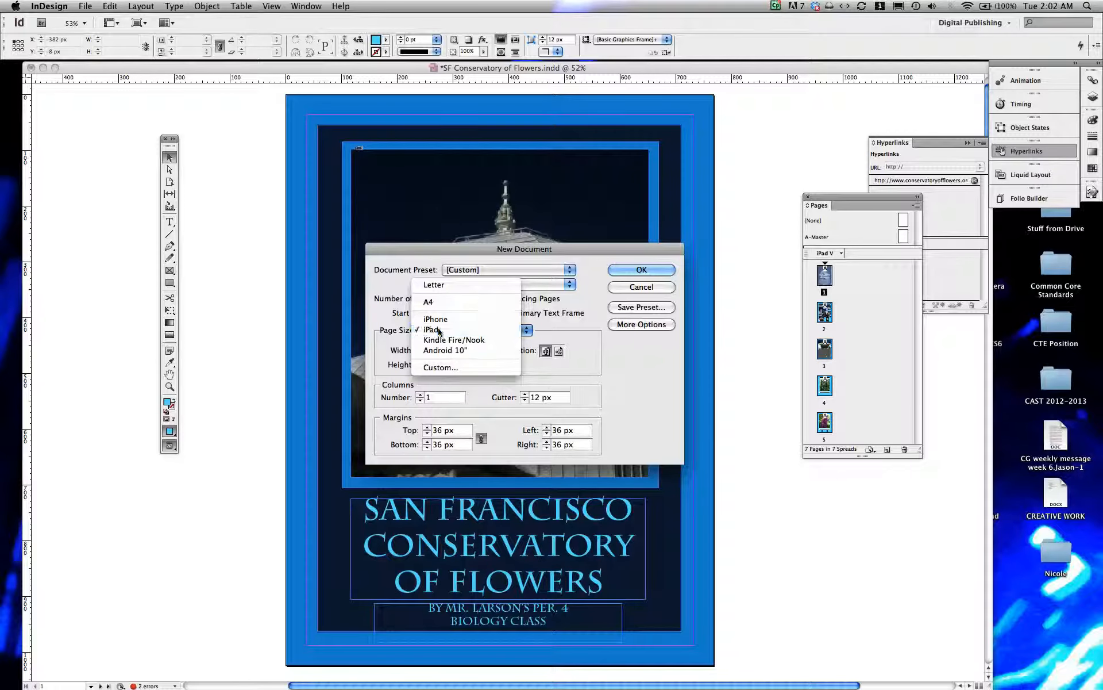
click(439, 330)
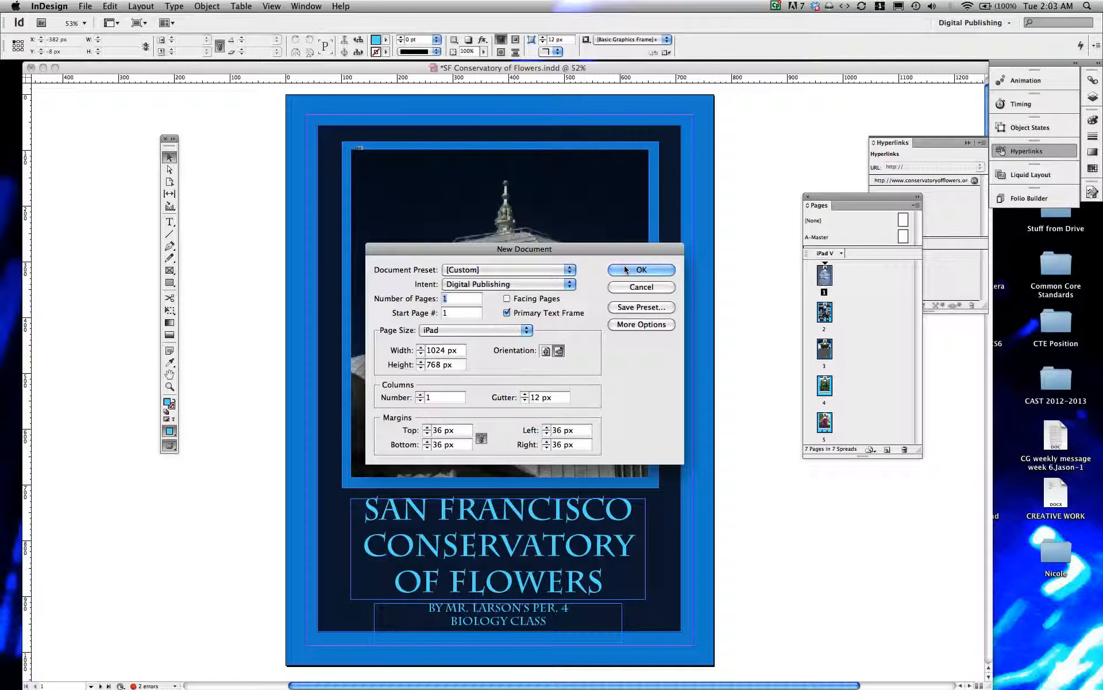
click(546, 352)
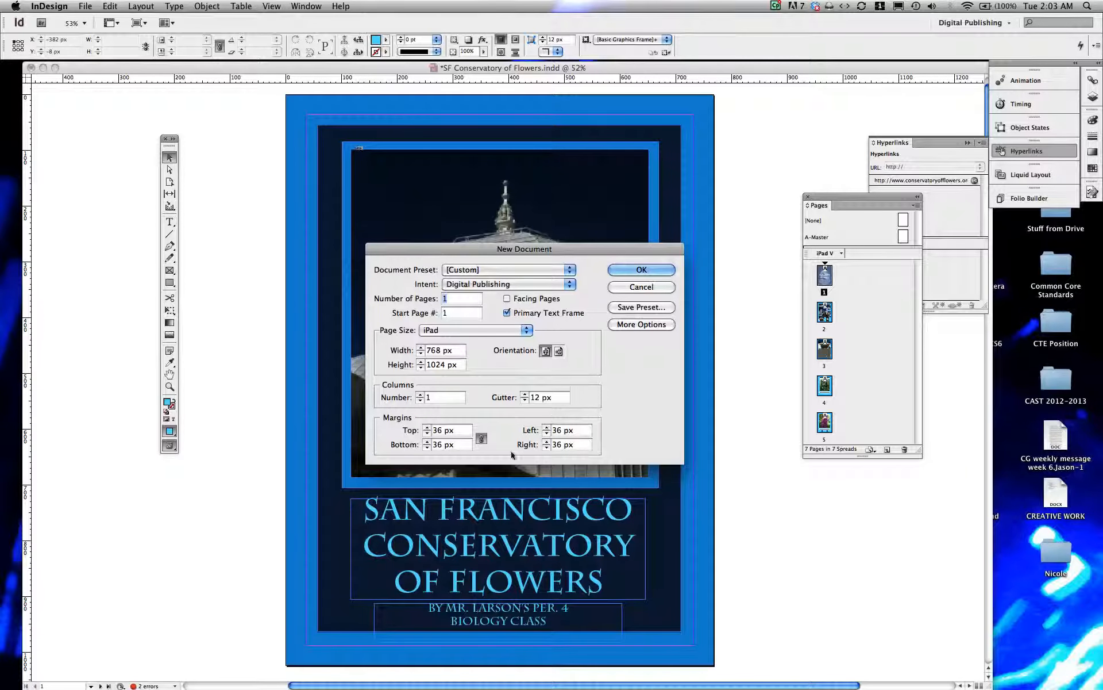
click(641, 270)
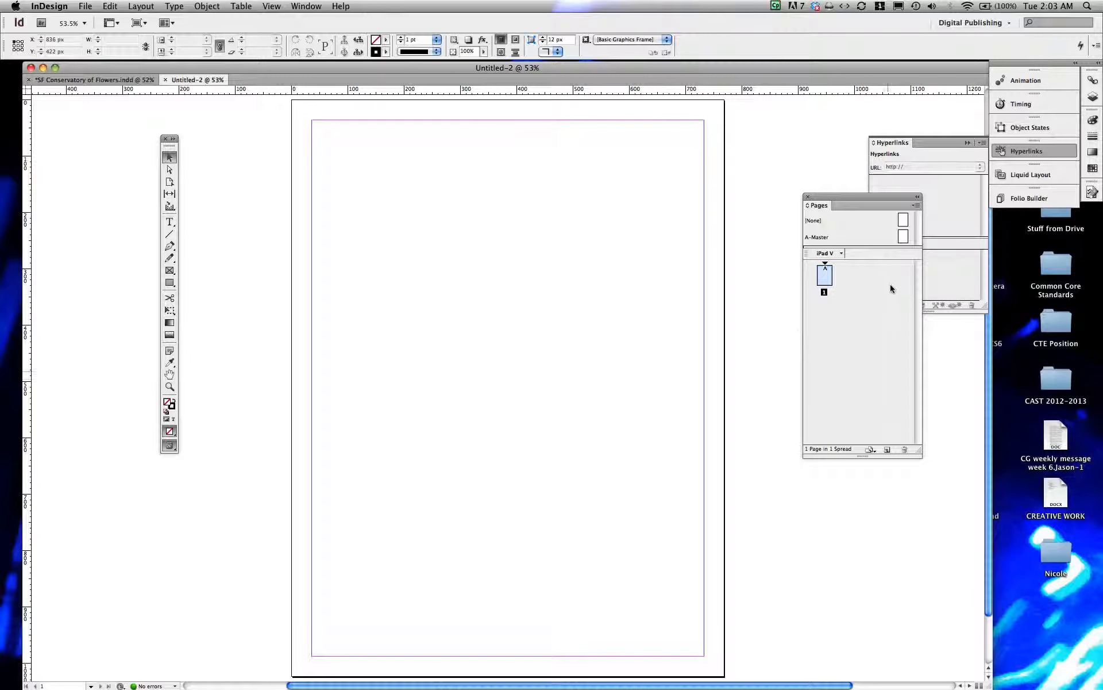
- Close and redisplay the floating Pages panel, and collapse the Hyperlinks panel
click(806, 197)
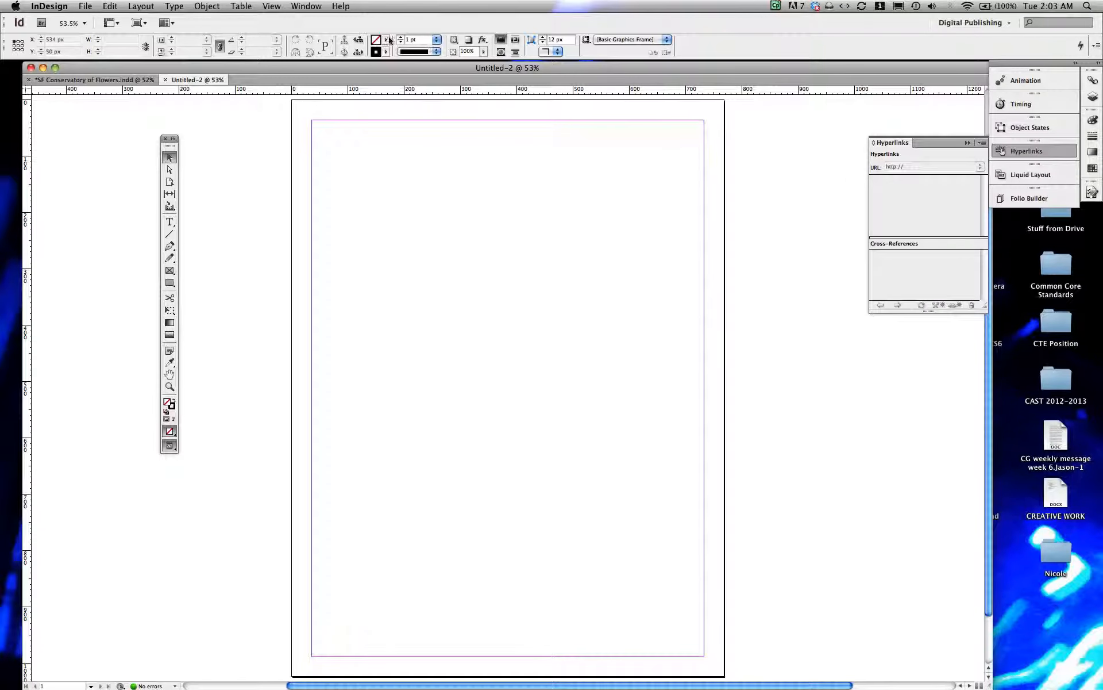
click(298, 6)
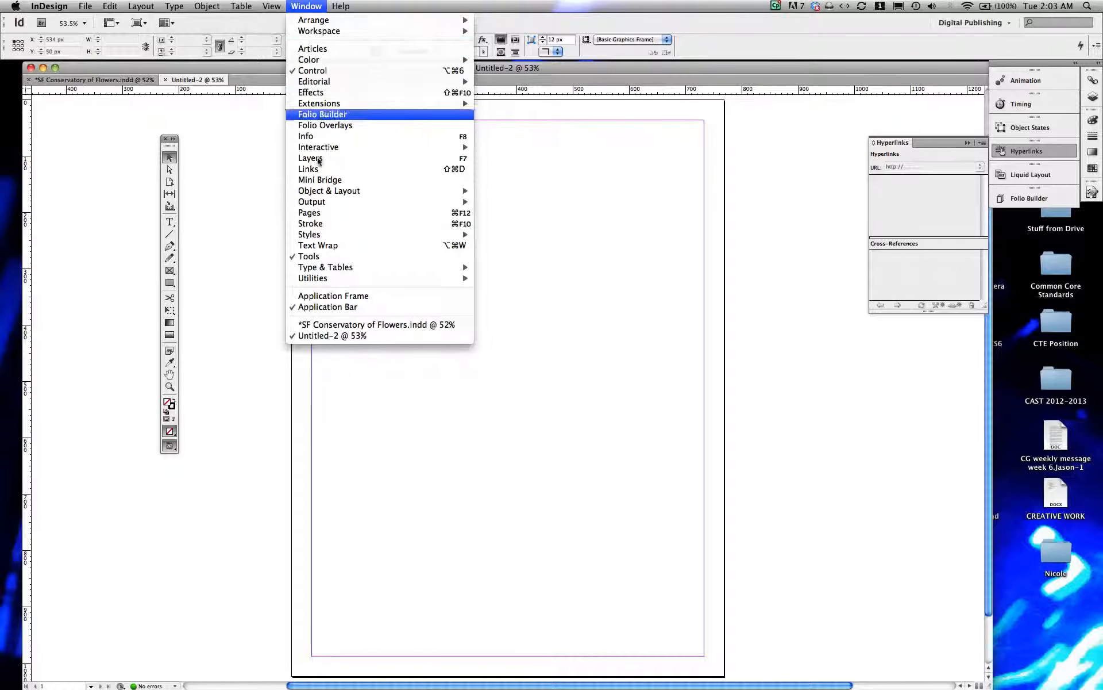
click(319, 213)
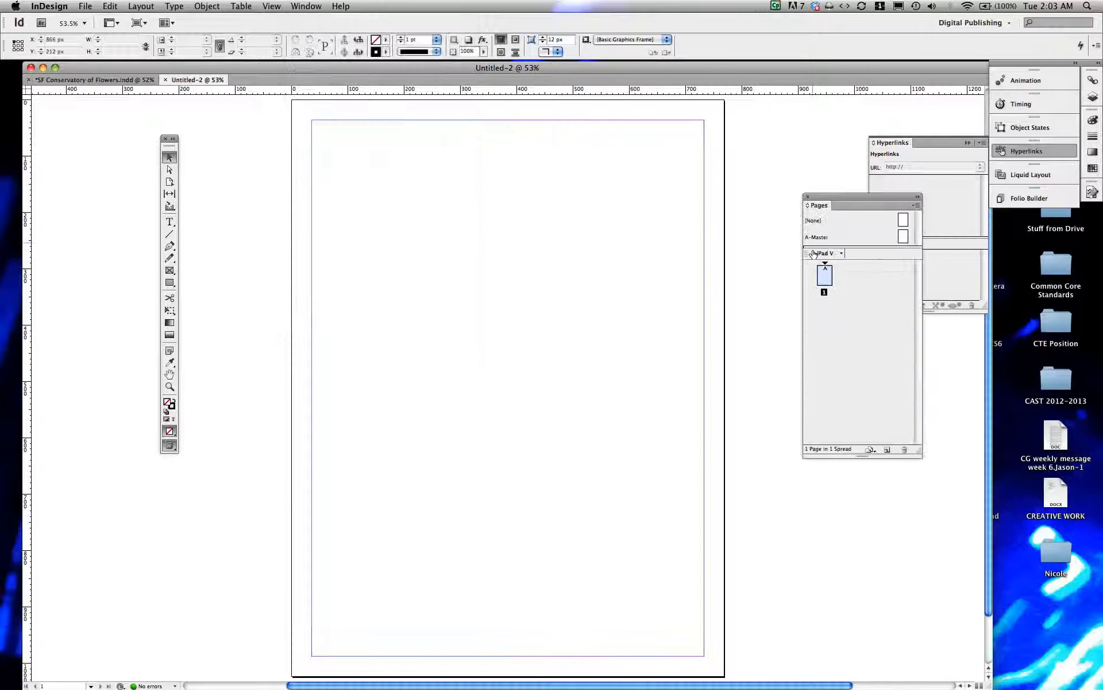
drag(839, 194, 834, 200)
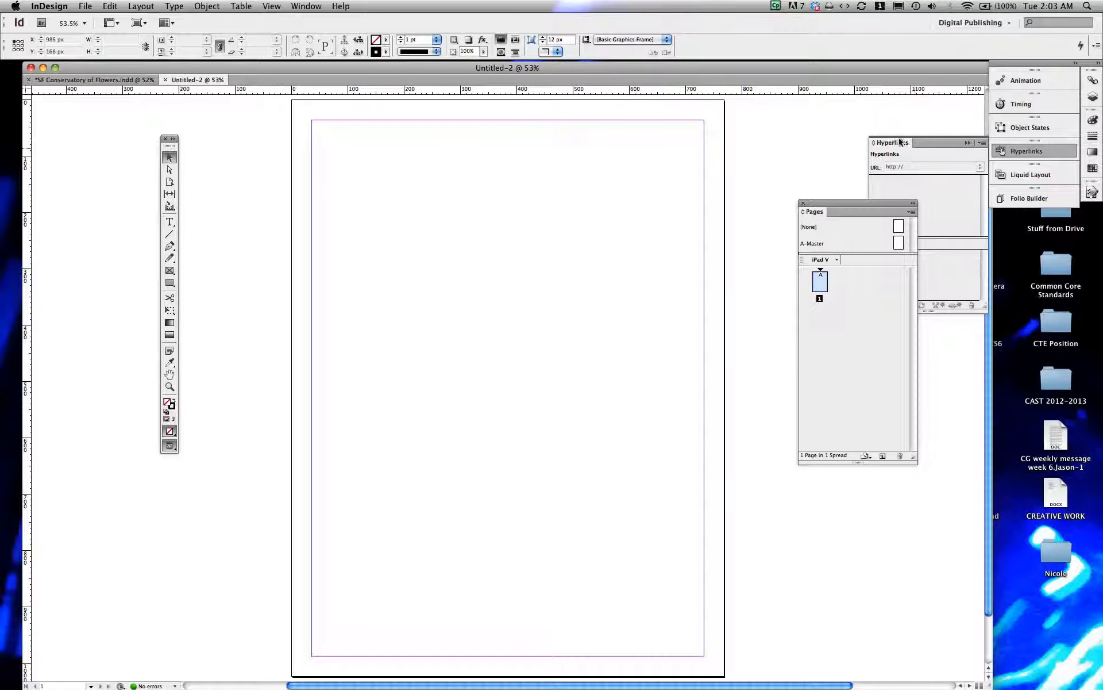
click(919, 143)
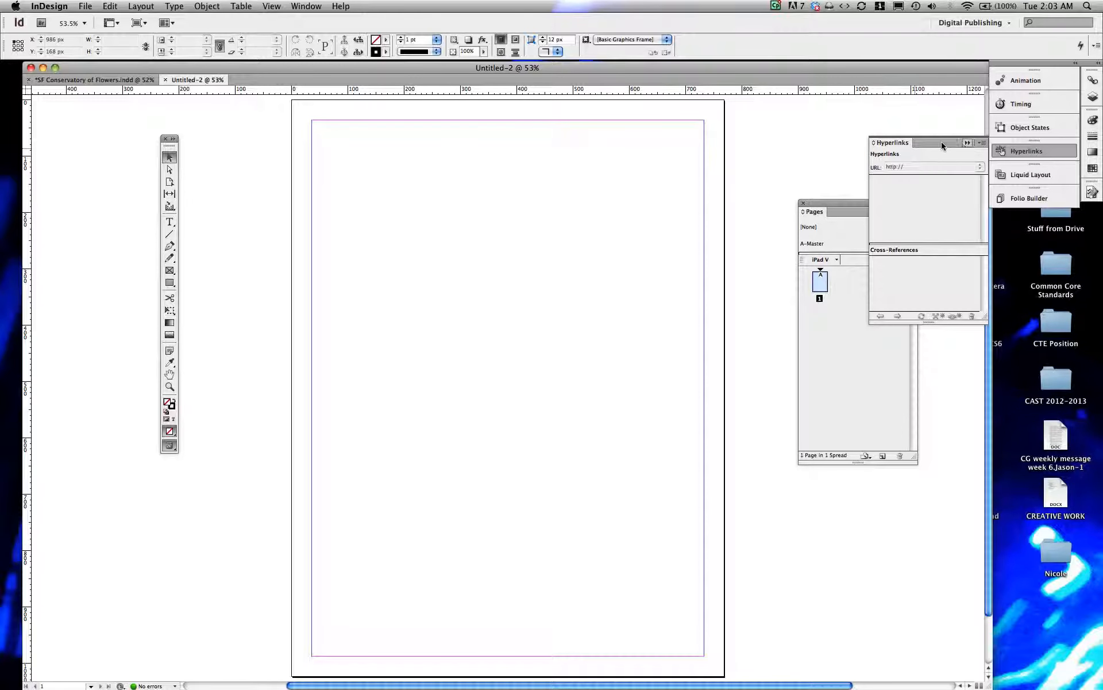
click(1020, 151)
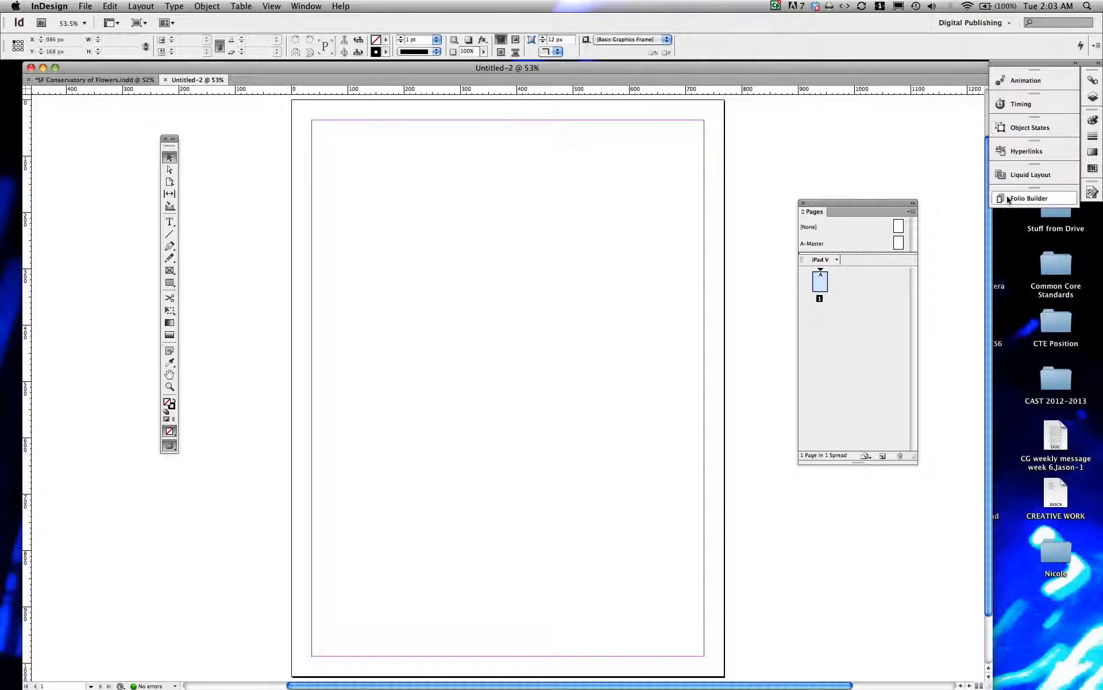
click(311, 3)
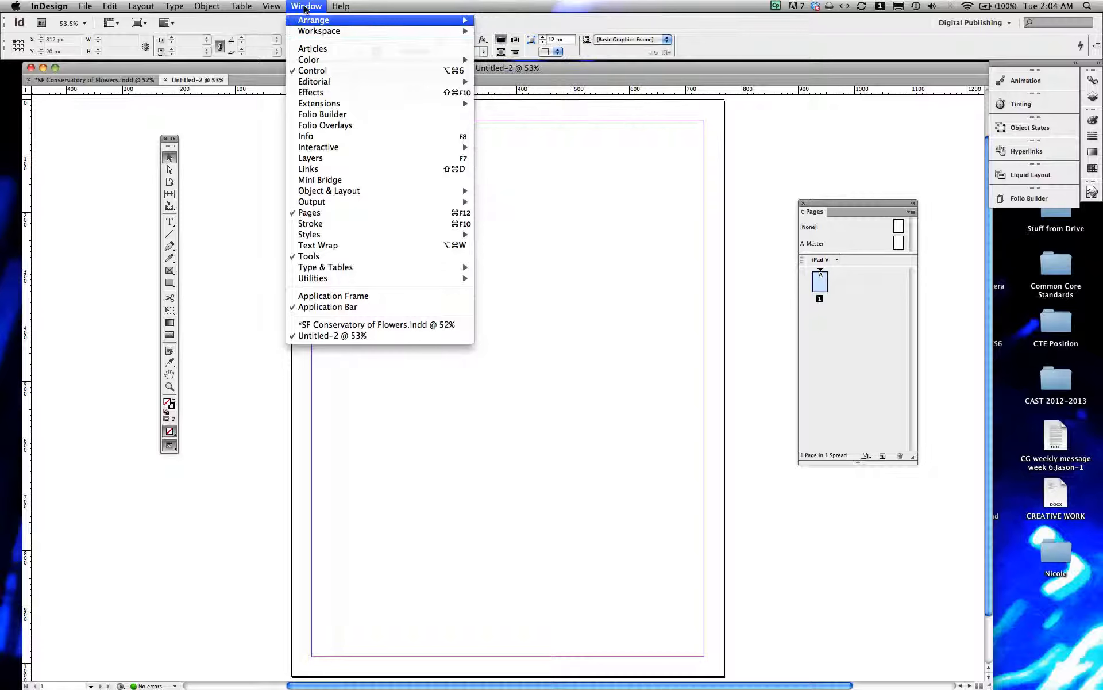
click(306, 6)
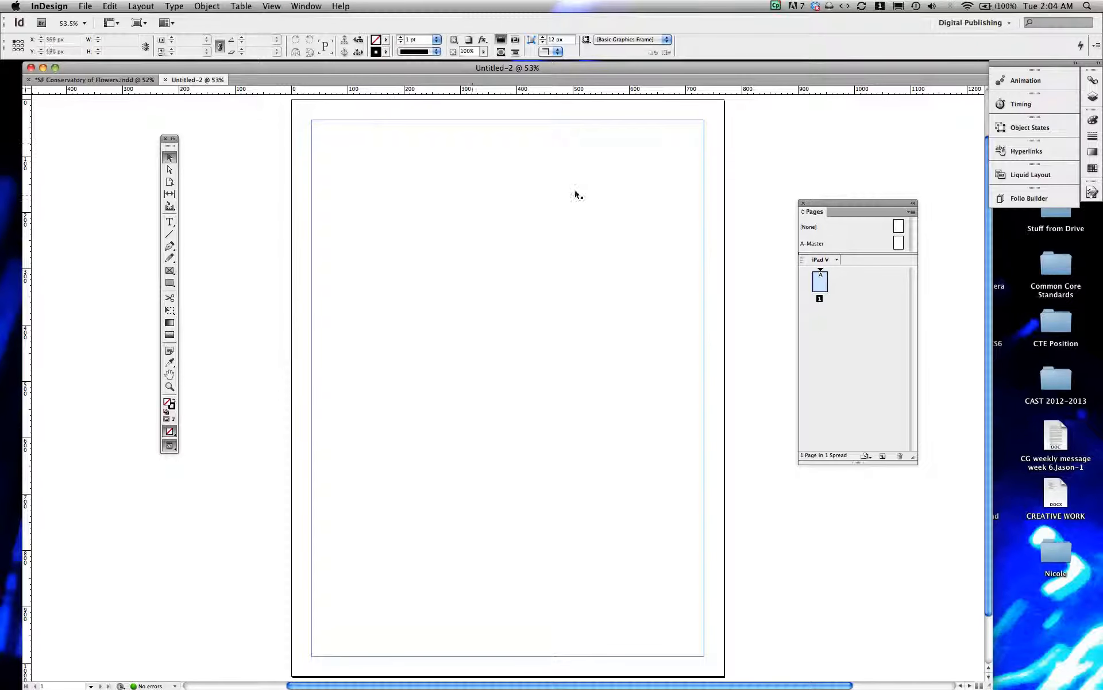
mouse_move(446, 69)
mouse_down()
mouse_move(505, 177)
mouse_move(454, 120)
mouse_move(441, 69)
mouse_up()
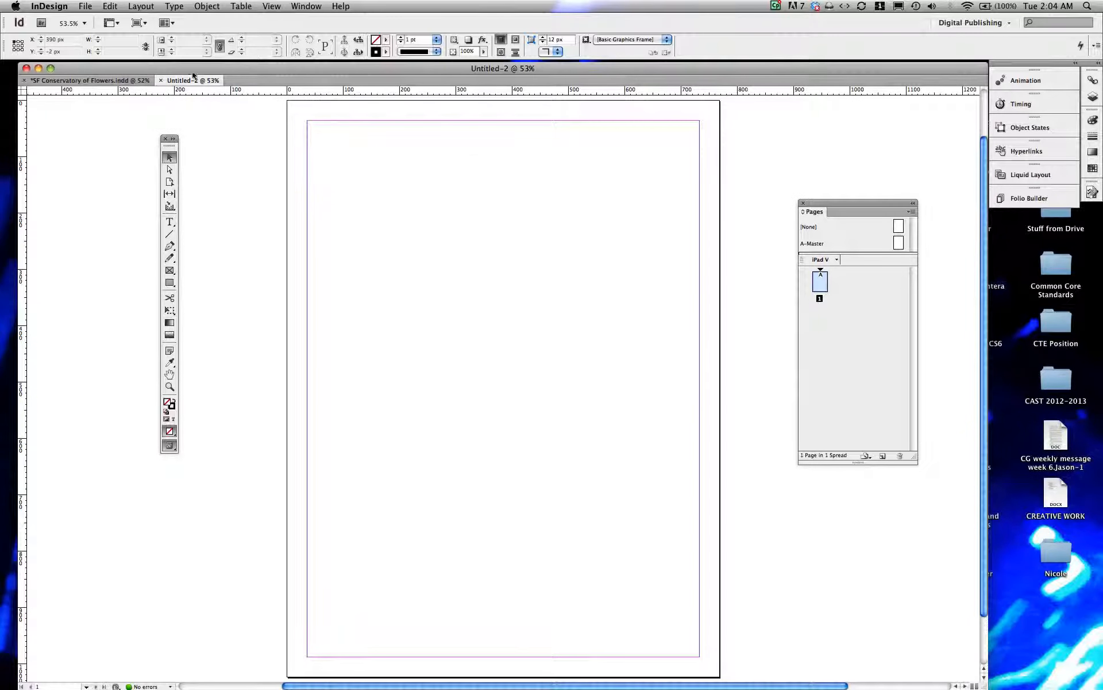
- Activate the Rectangle tool for drawing on the blank page
click(167, 282)
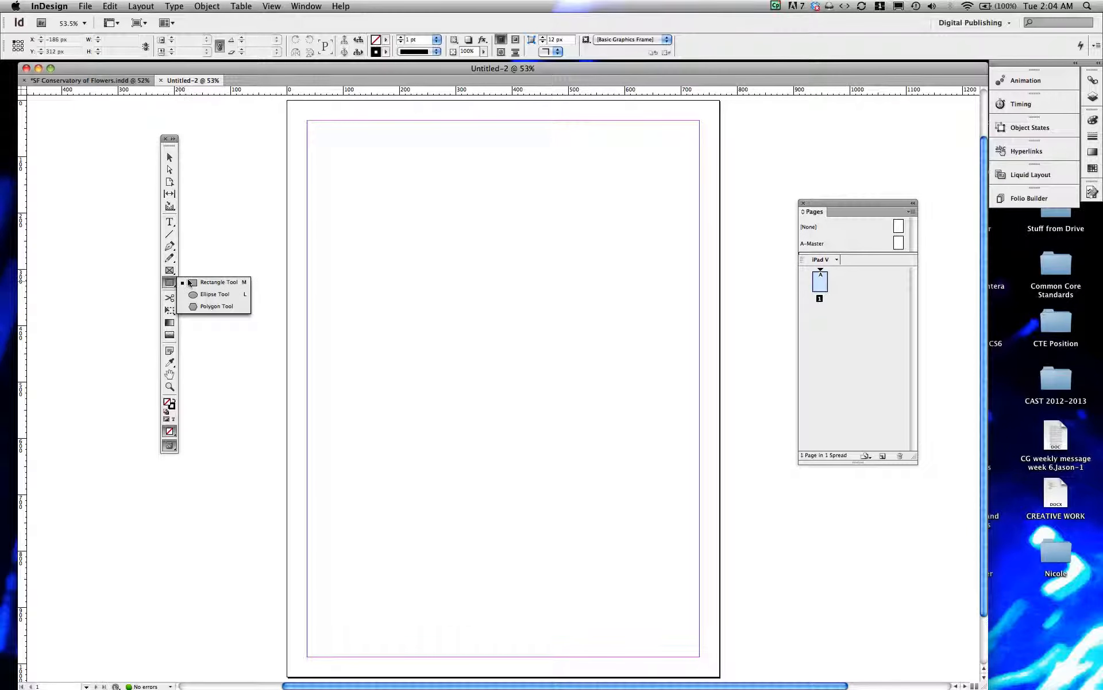
click(213, 282)
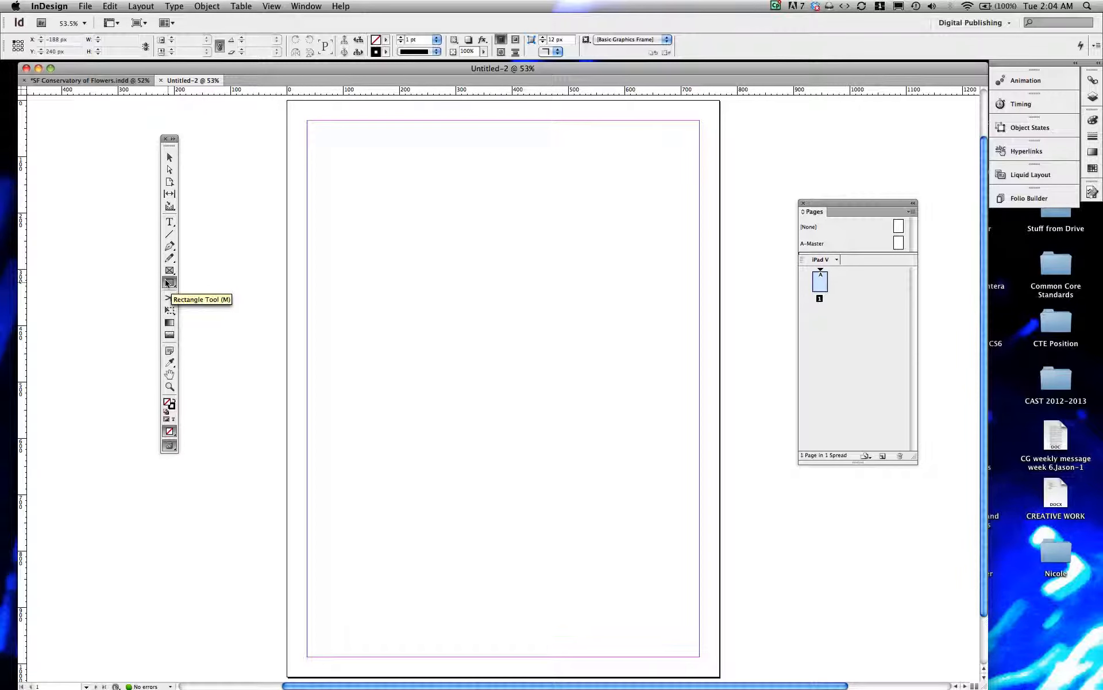
double_click(375, 41)
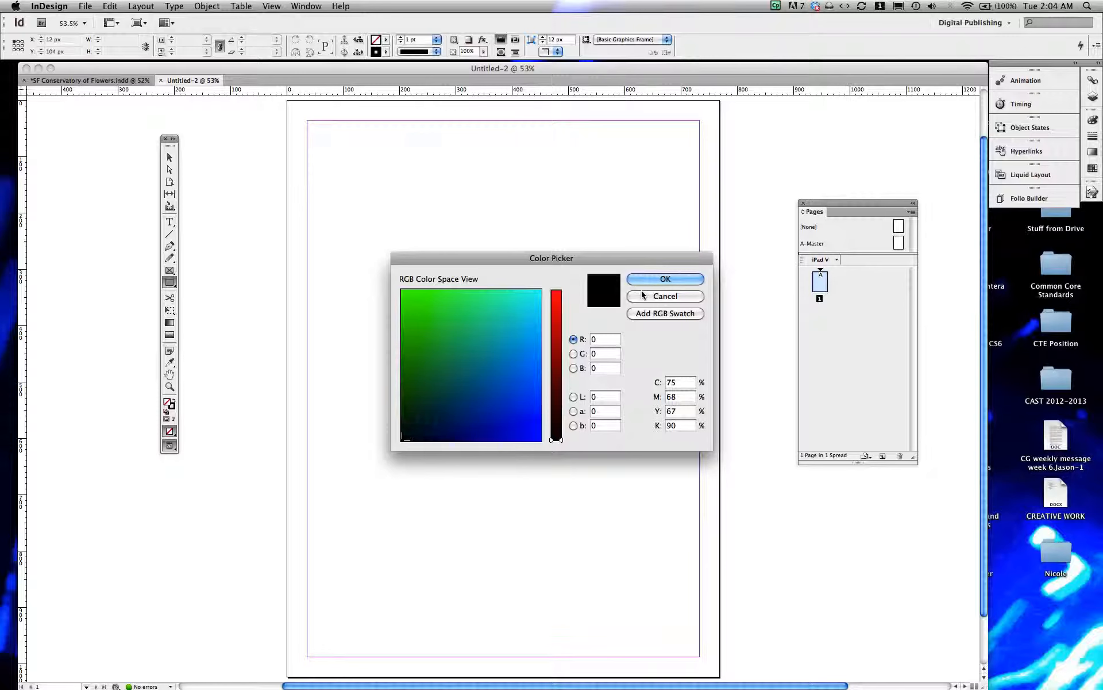
click(646, 298)
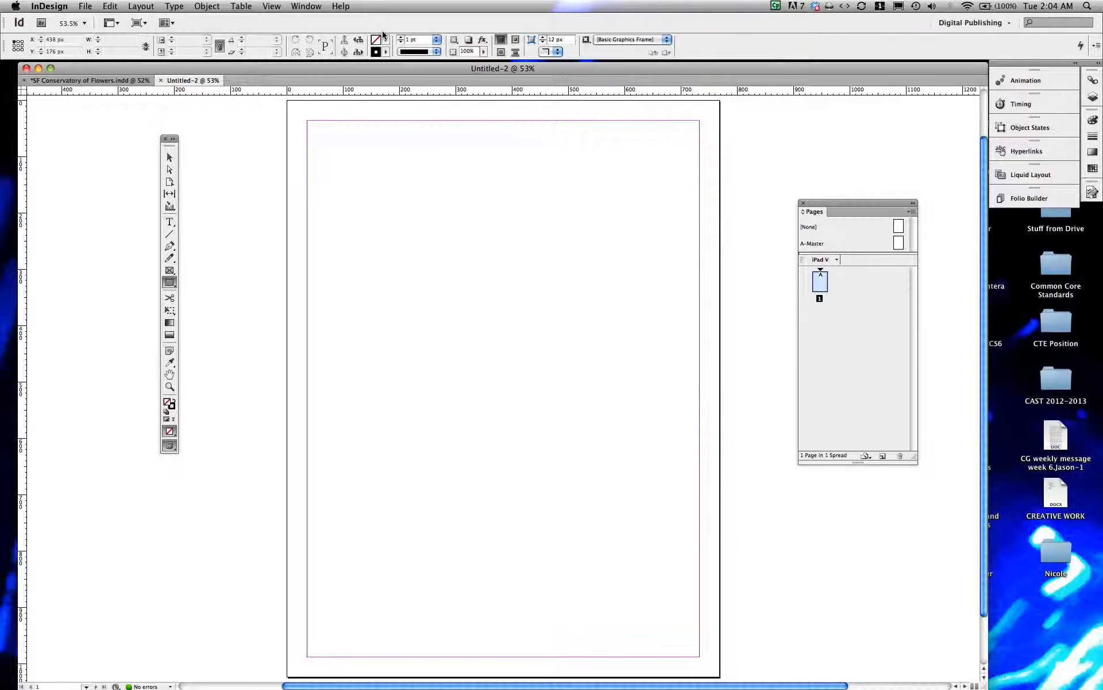
click(384, 41)
click(383, 41)
click(384, 41)
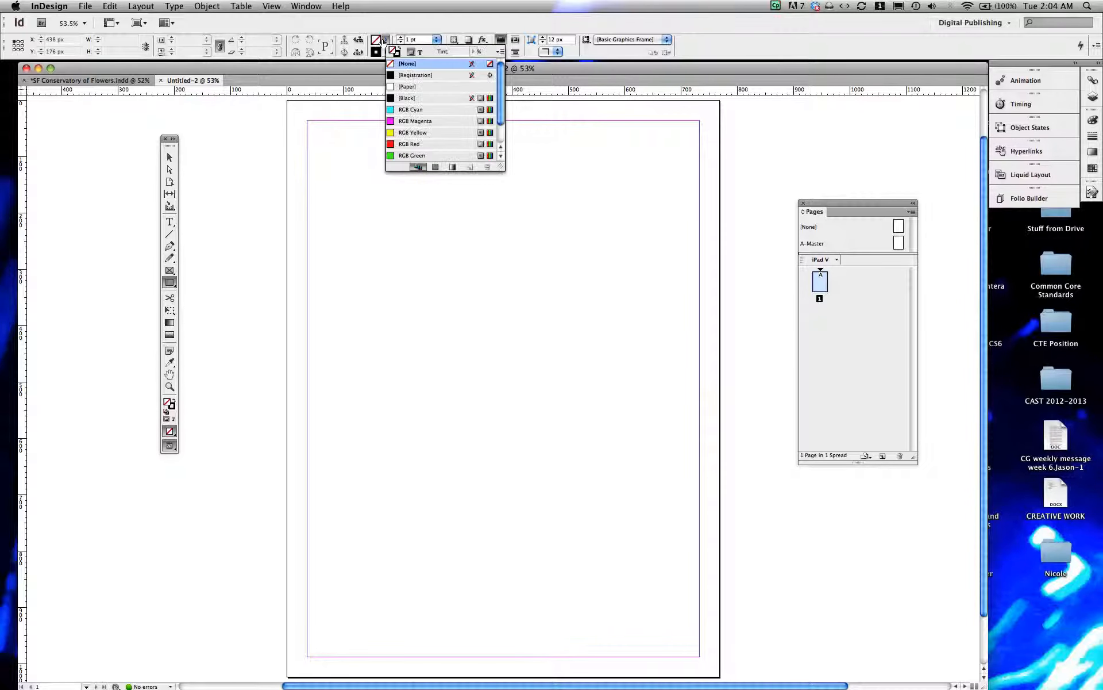
click(384, 41)
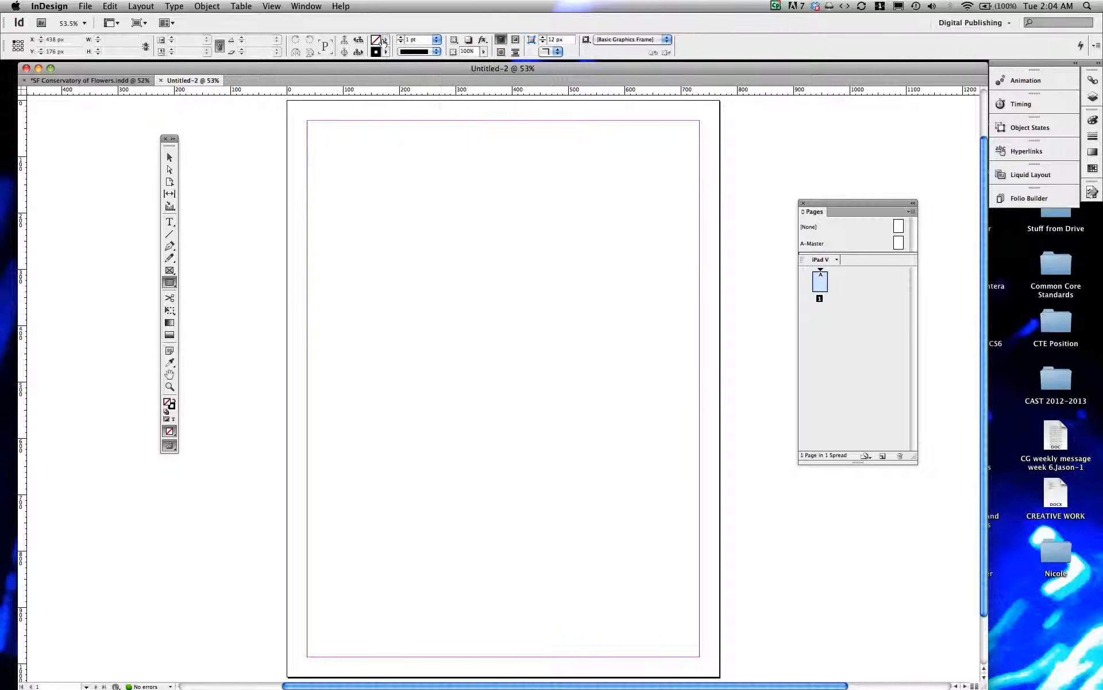
double_click(169, 404)
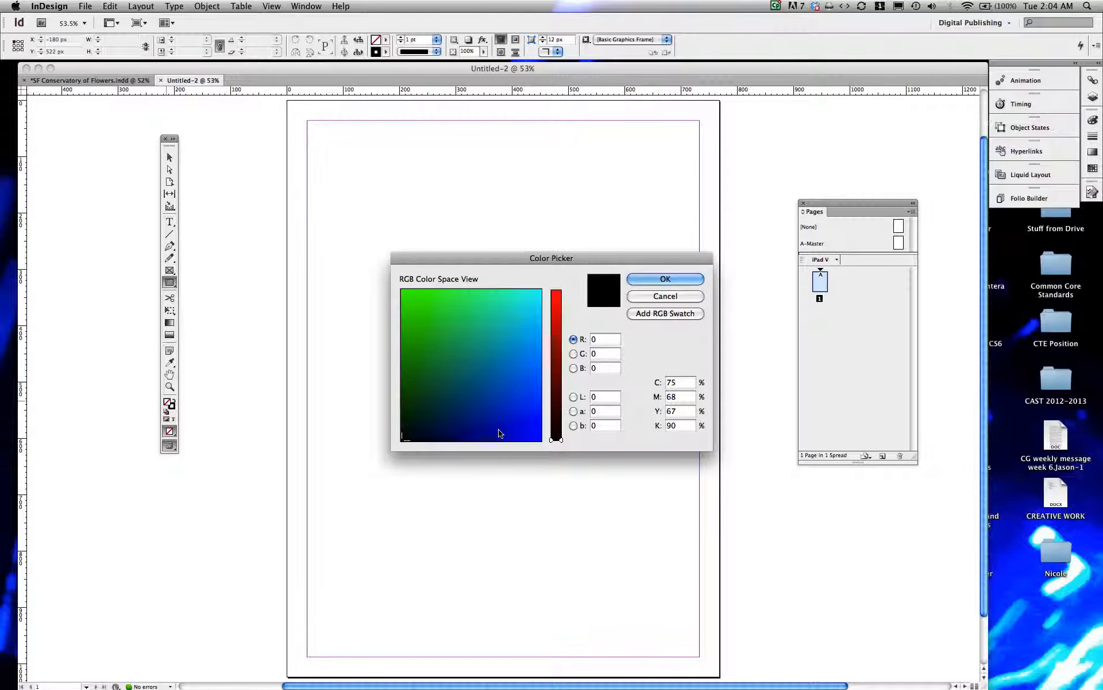
drag(528, 408, 533, 347)
click(534, 363)
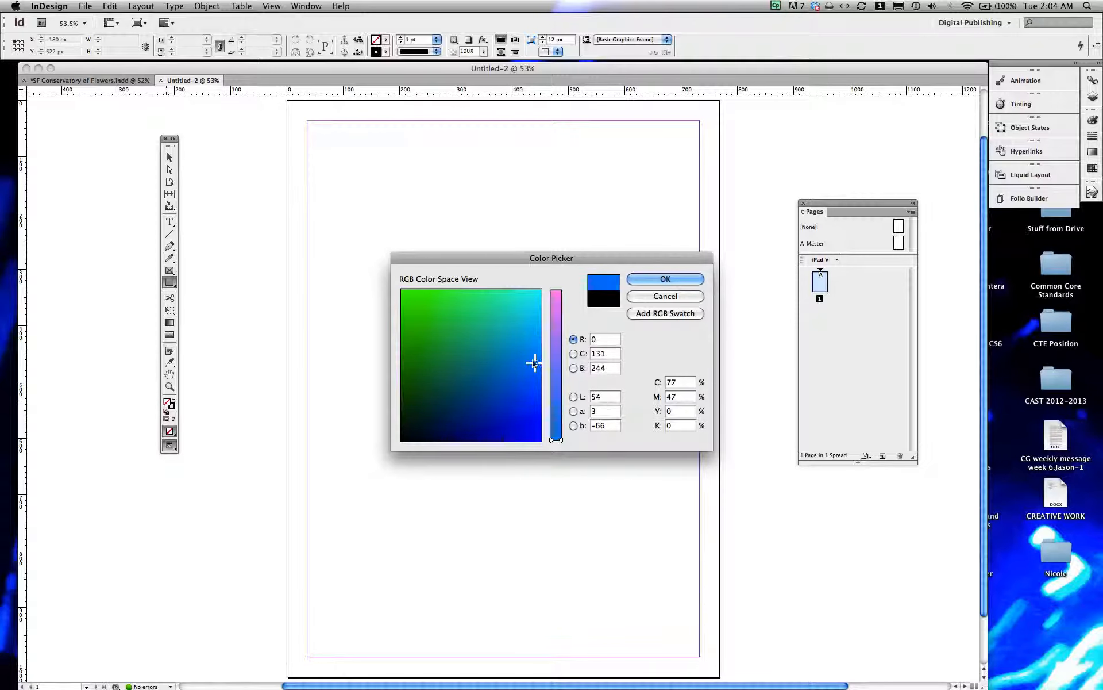
click(648, 295)
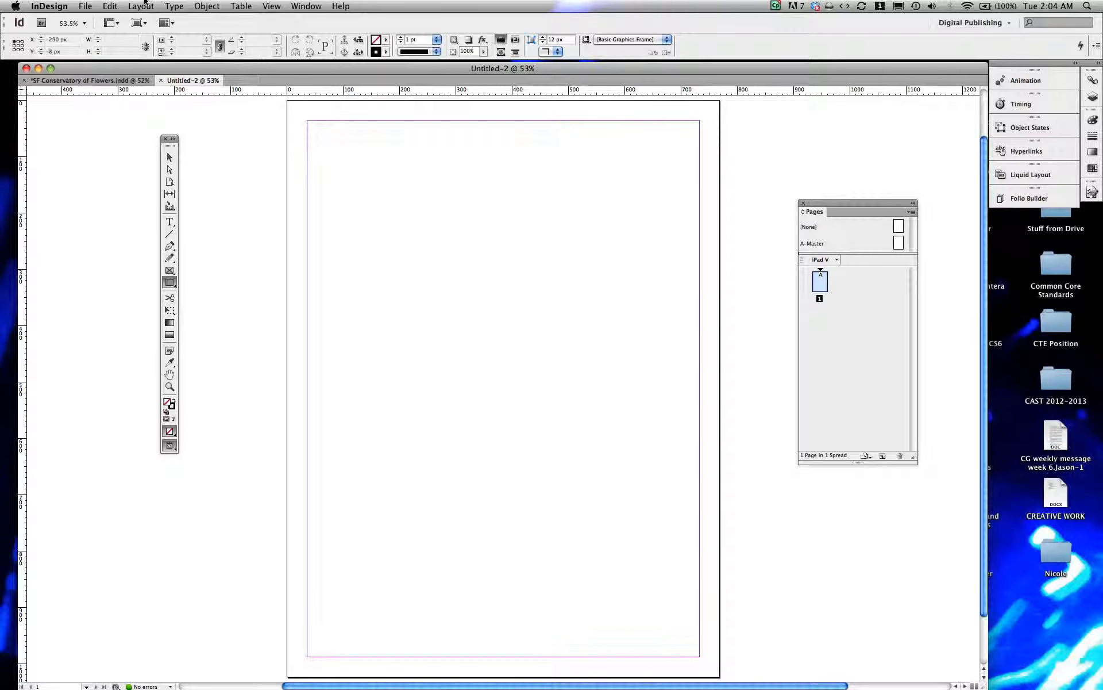
- Start placing a file from the SF Conservatory of Flowers folder and switch the file list to columns with previews
click(82, 4)
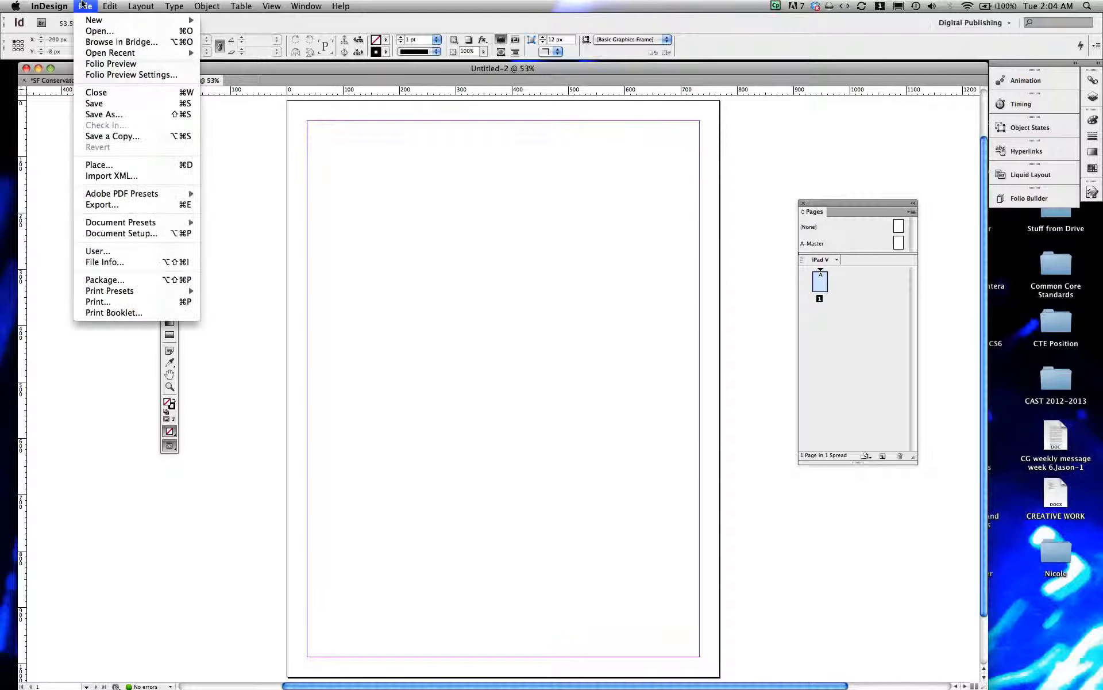
click(100, 165)
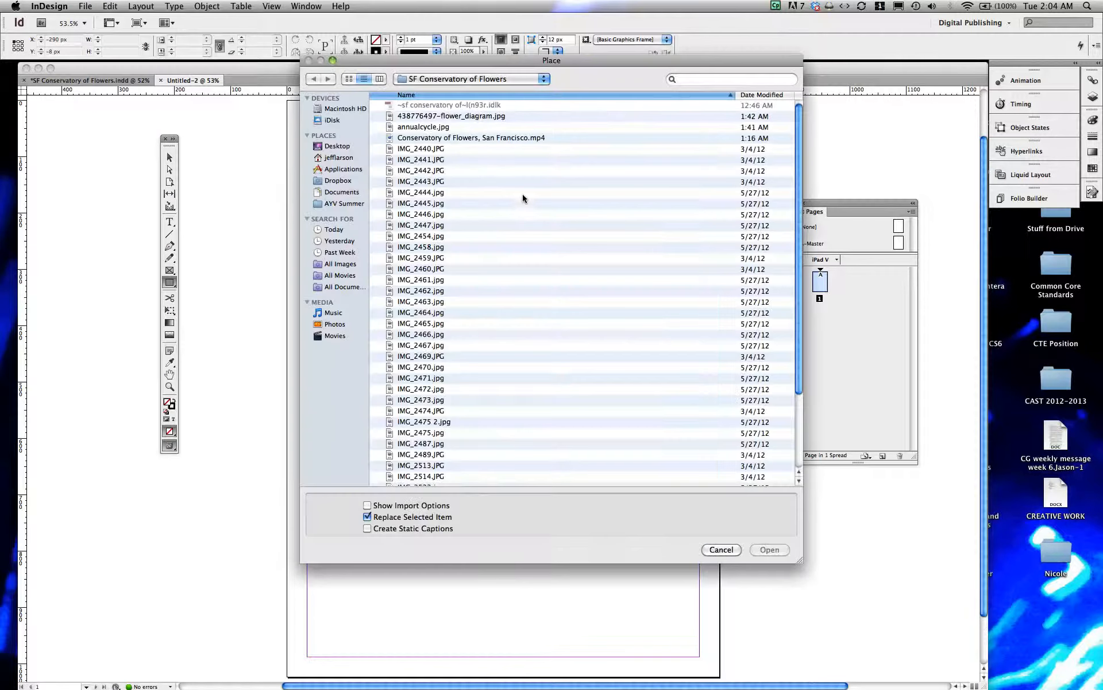
click(412, 150)
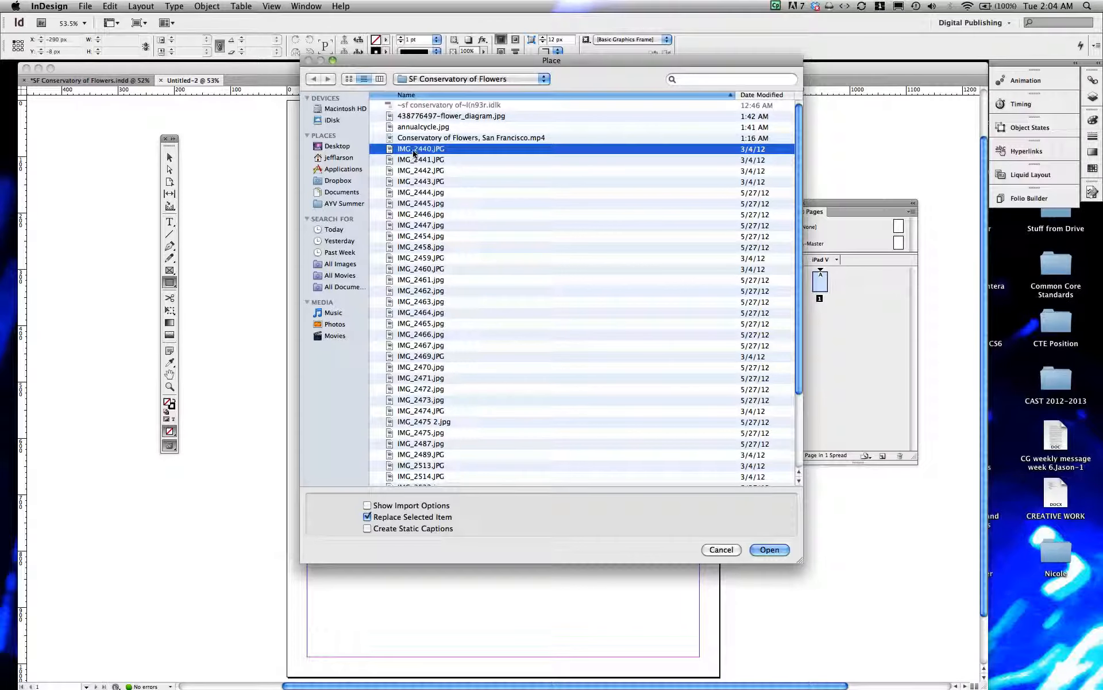
click(380, 79)
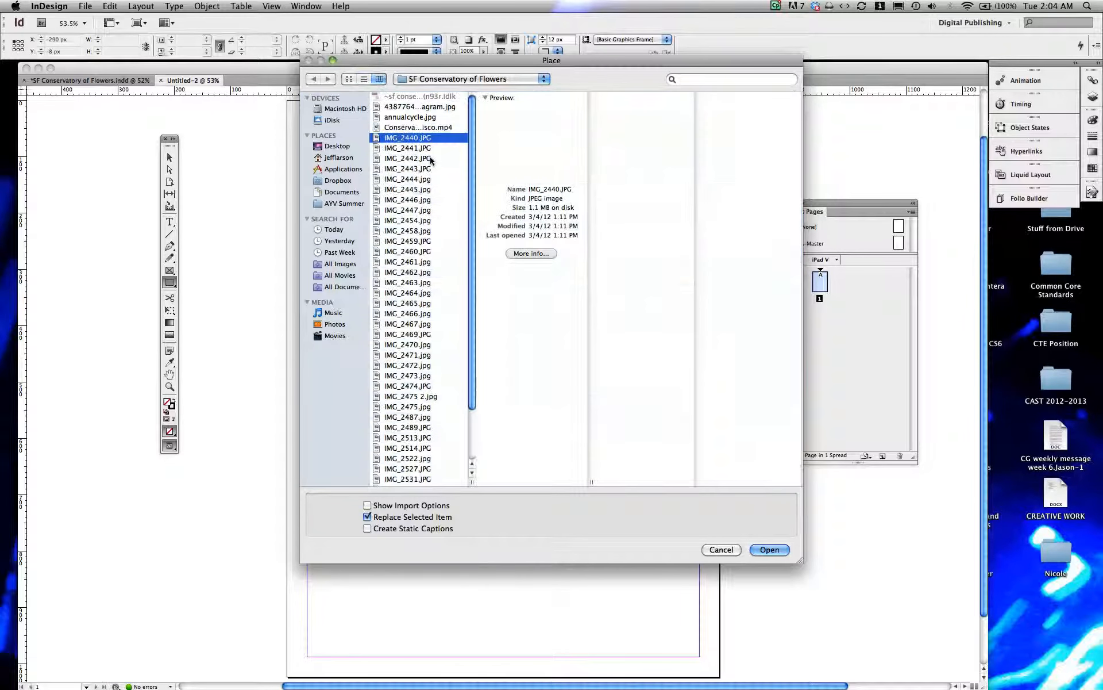
- Preview the conservatory photos from IMG_2441.JPG onward to choose one for the page
click(397, 148)
click(398, 159)
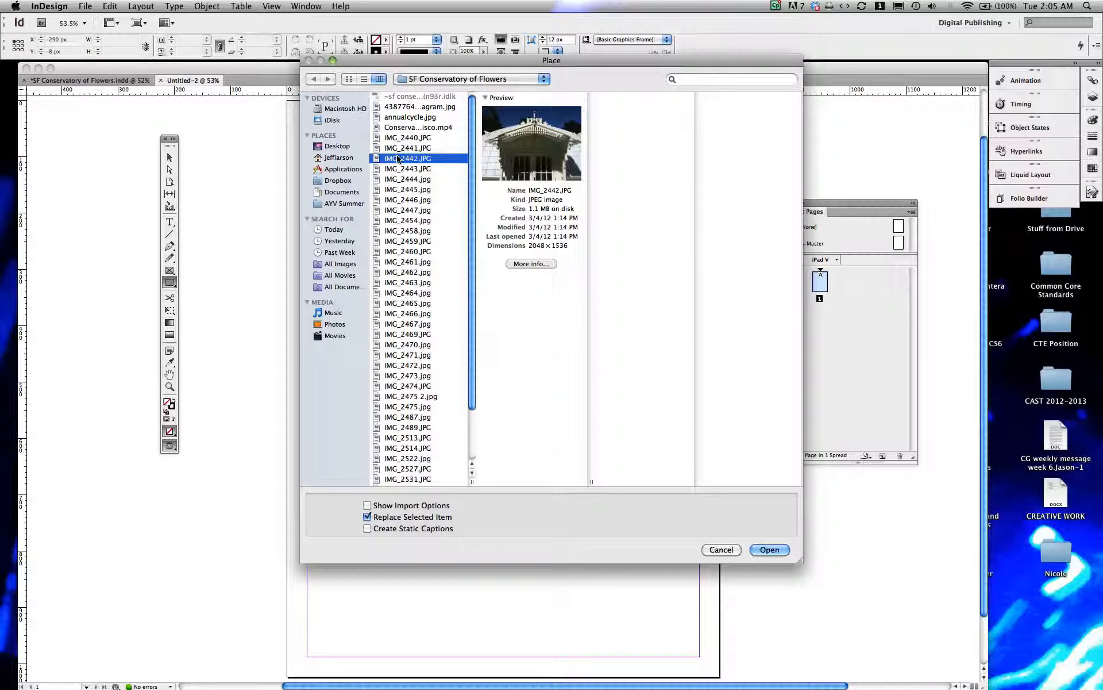
click(401, 170)
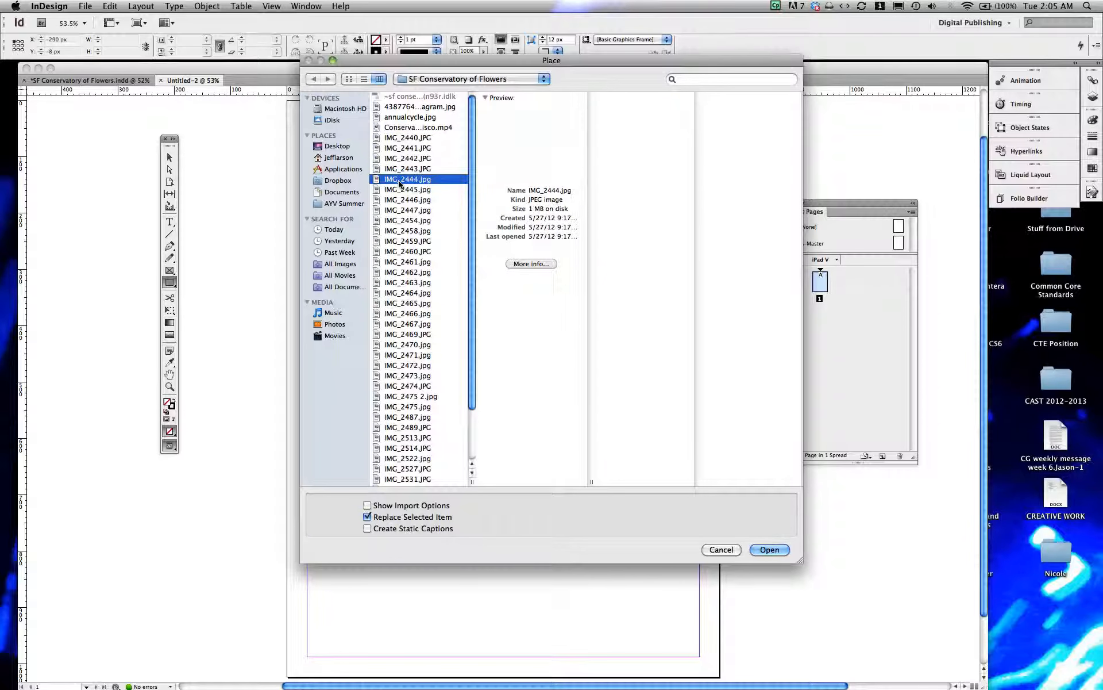
click(400, 180)
click(400, 190)
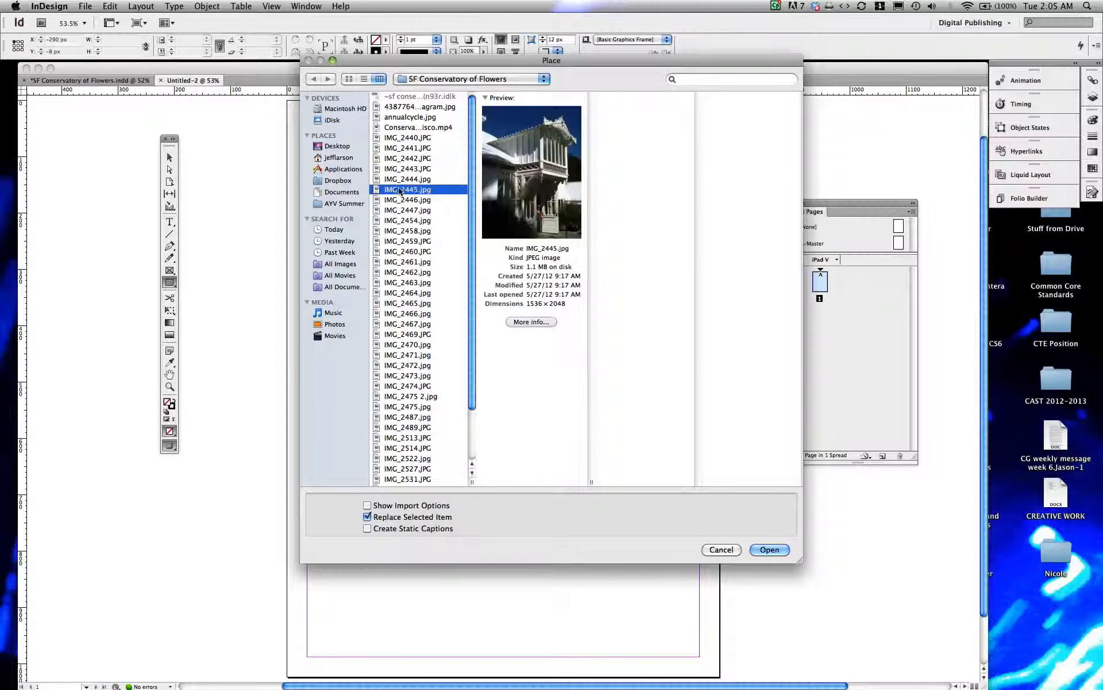
click(401, 200)
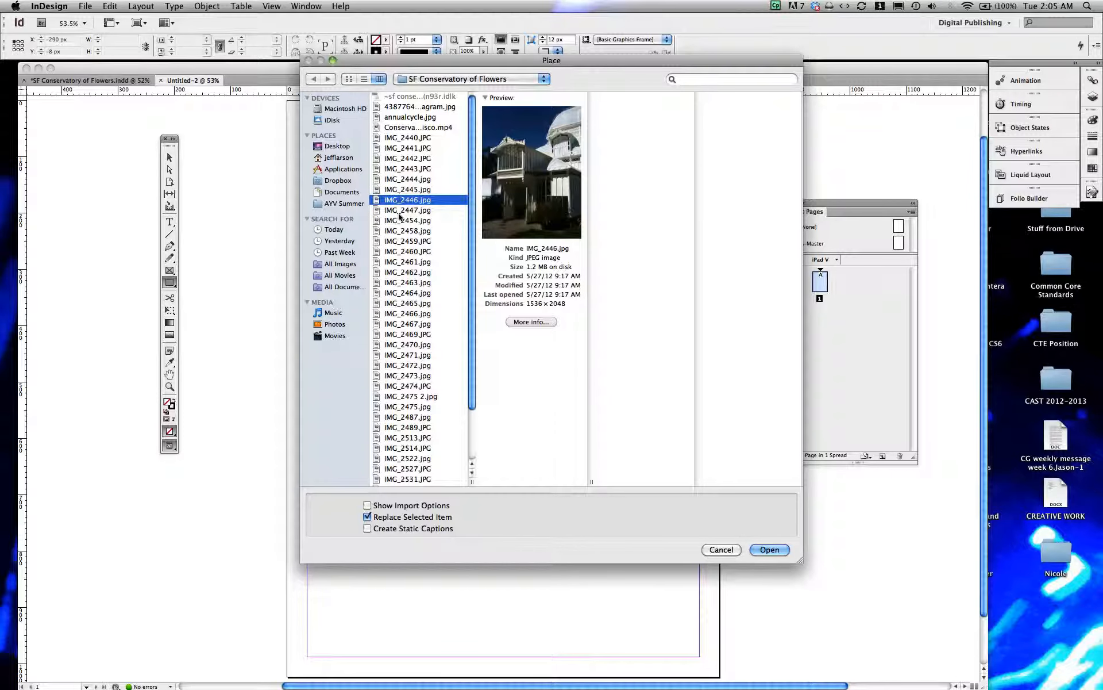
click(400, 218)
- Place IMG_2447.jpg on the page about 445 by 594 px and move it to about X 175, Y 100 px
click(400, 209)
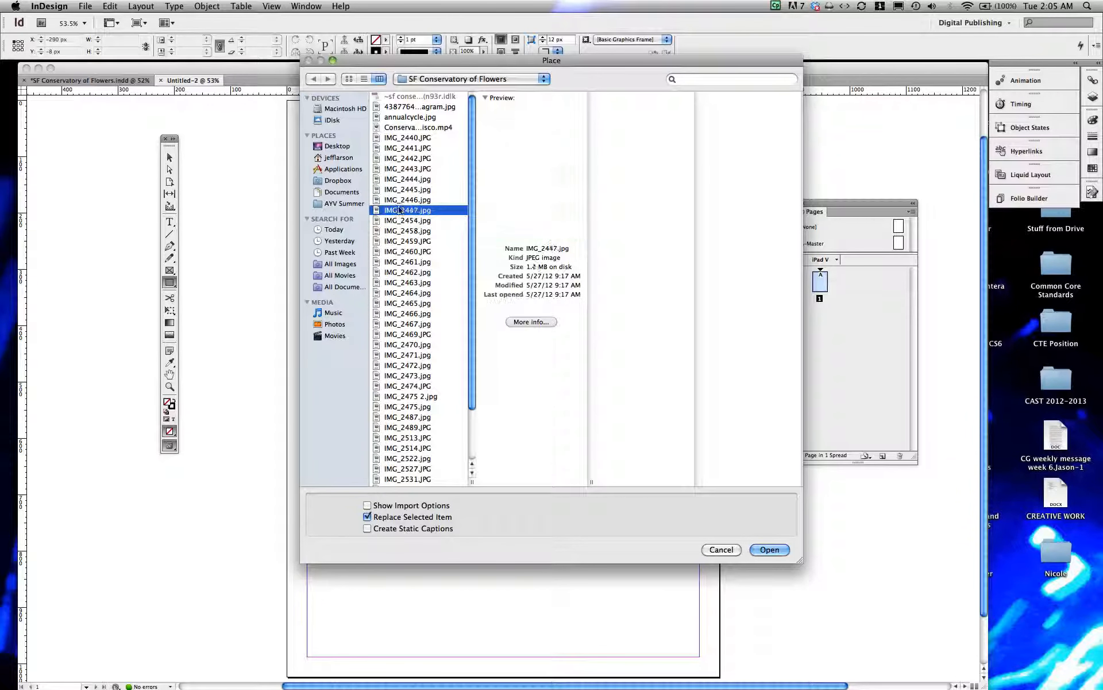
key(Return)
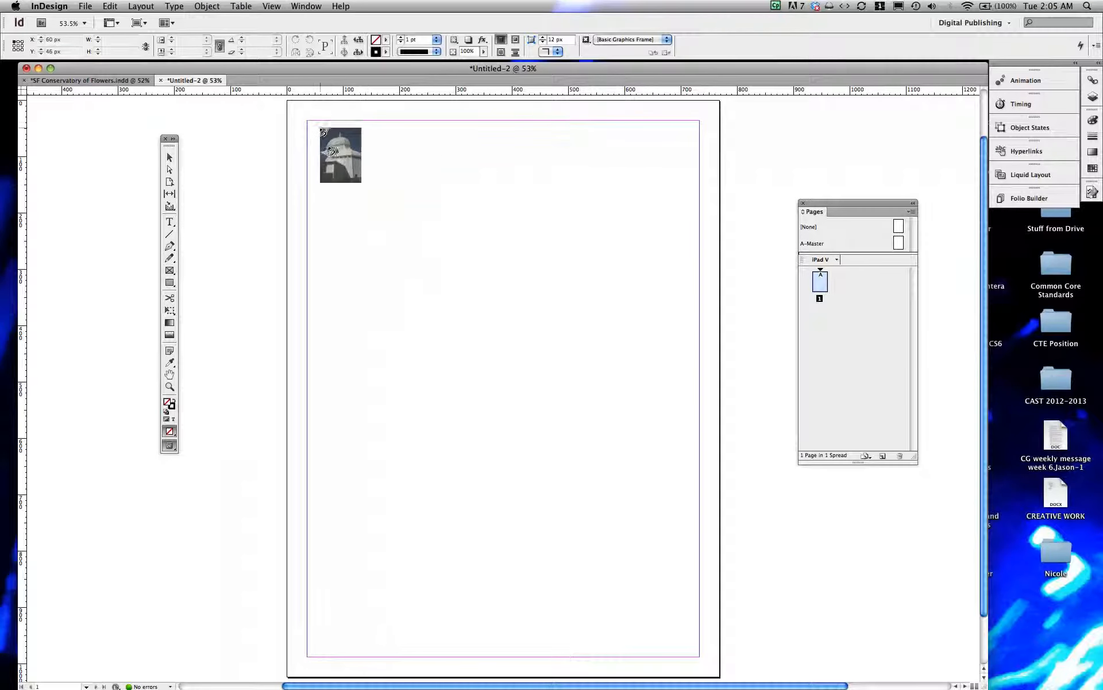
drag(384, 187, 629, 429)
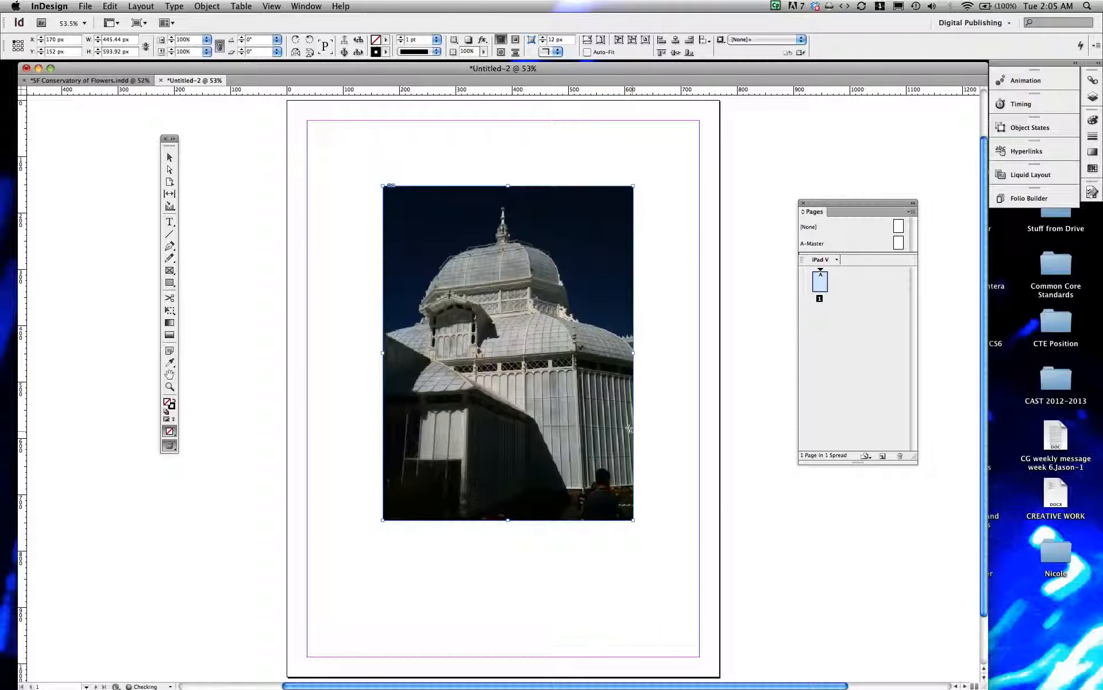
key(m)
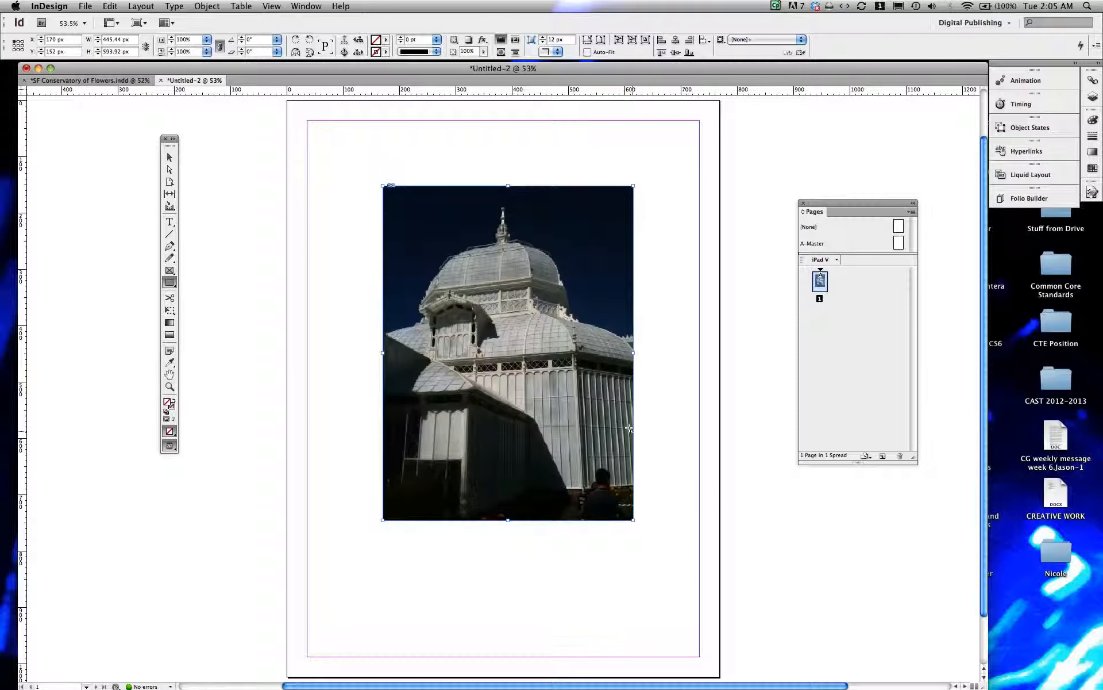
click(170, 157)
drag(546, 236, 556, 210)
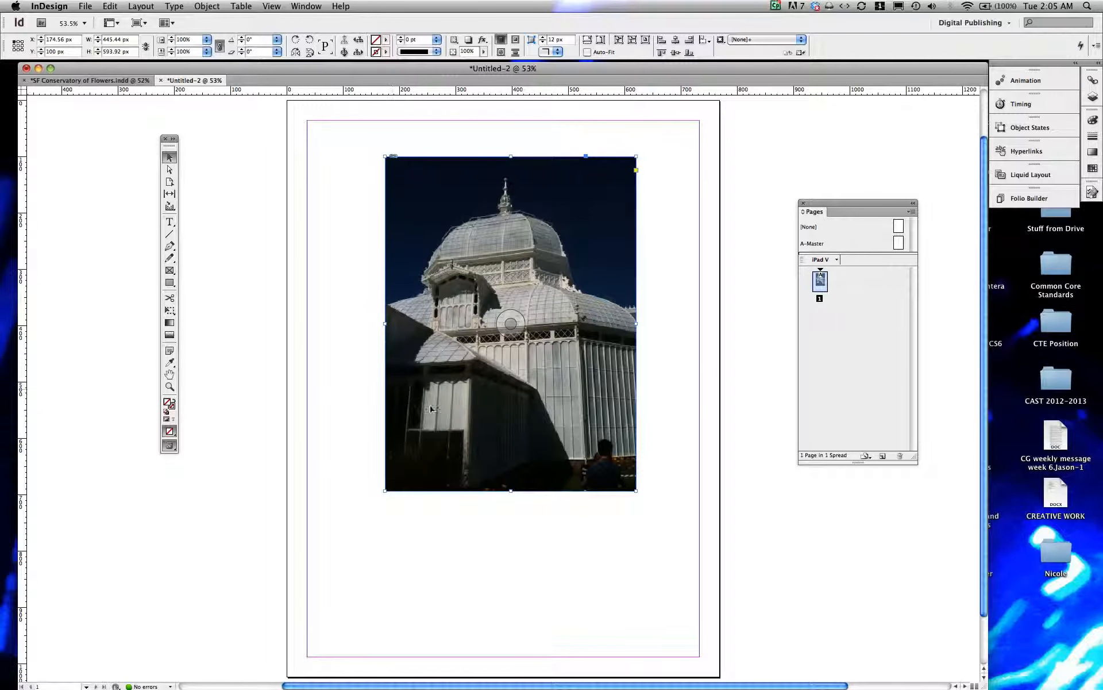
- Try enlarging the photo inside its frame to about 507 by 652 px and shifting it, and undo these changes
double_click(567, 225)
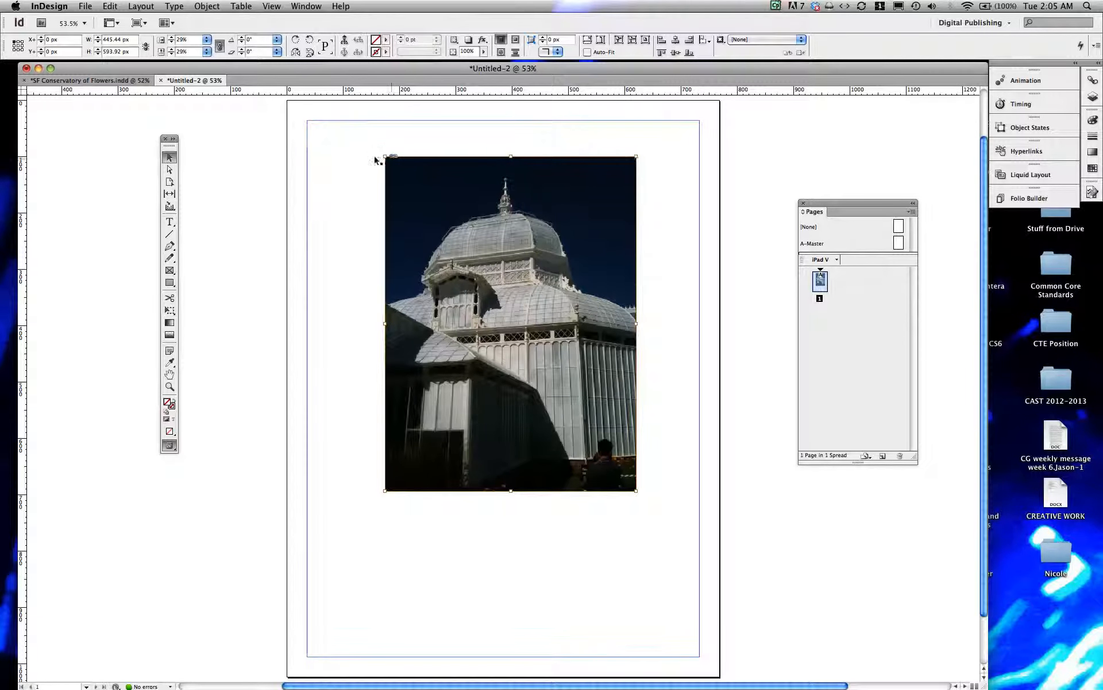
drag(636, 147, 671, 122)
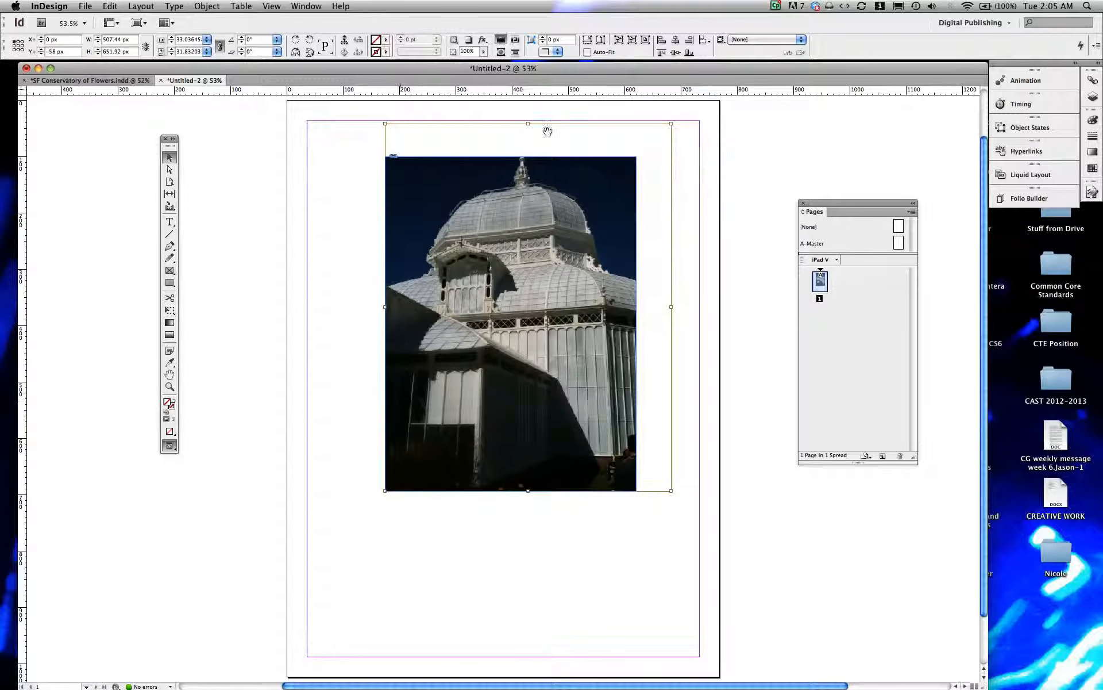
drag(559, 247, 573, 267)
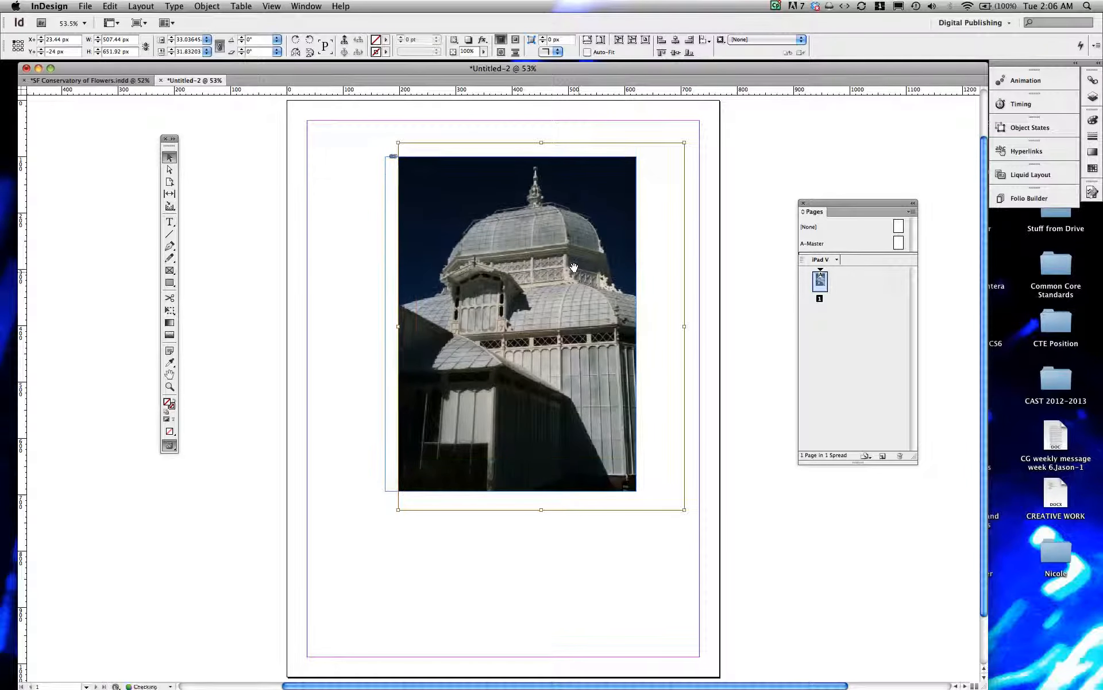
key(super+z)
key(super+z)
key(super+z)
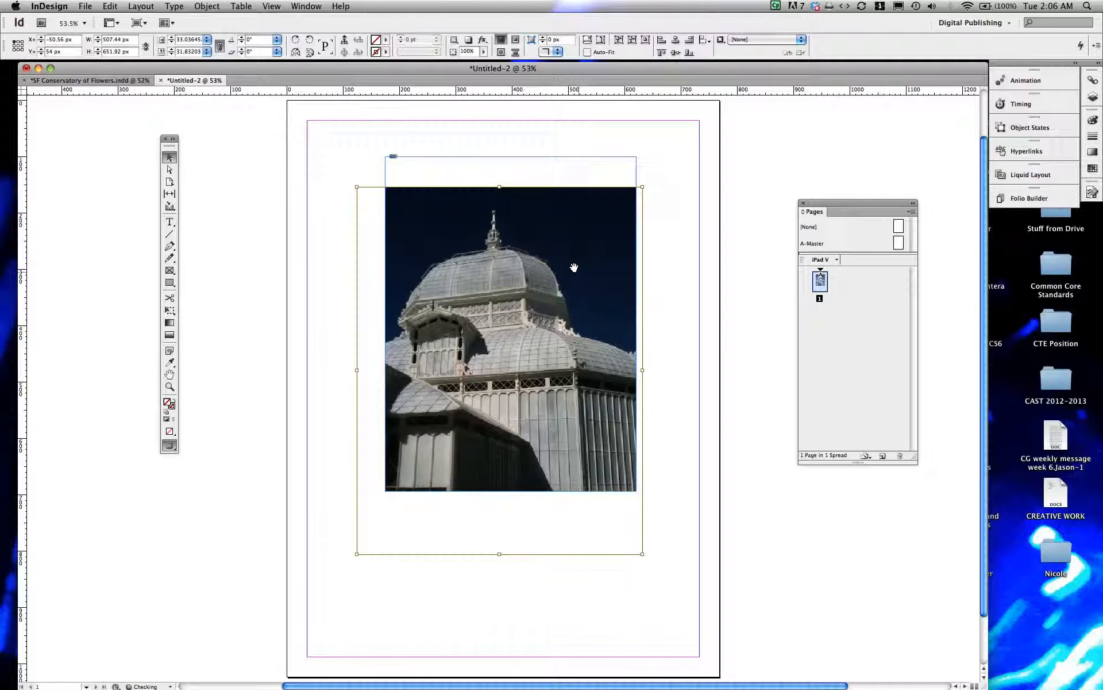
key(super+z)
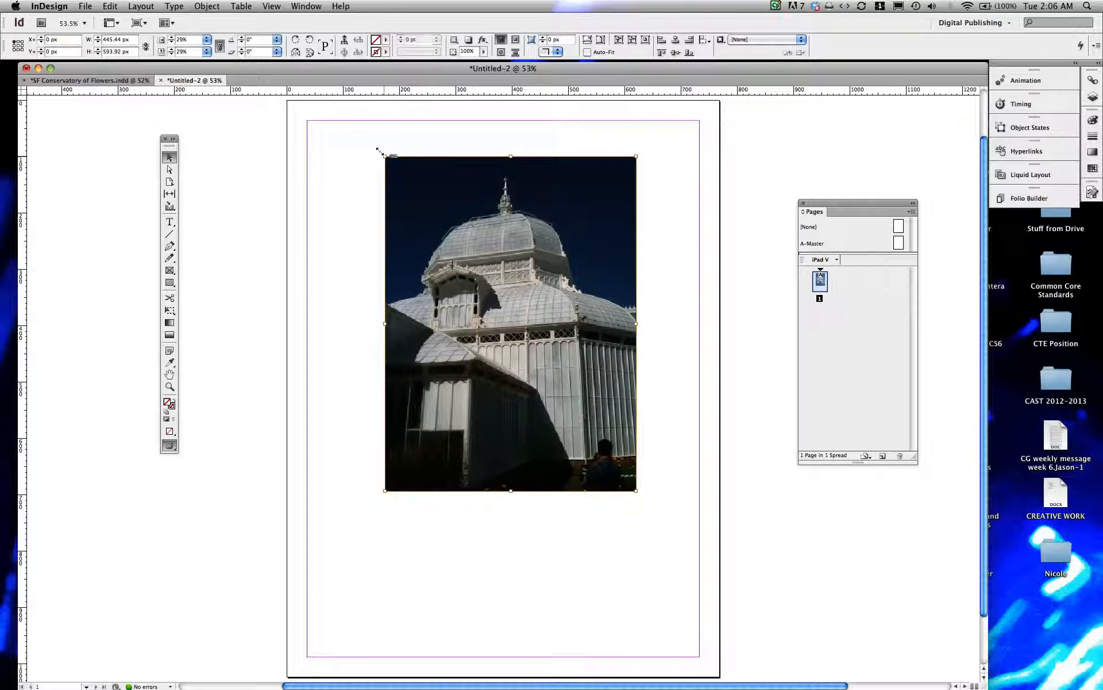
- Try shrinking the photo inside its unchanged frame to about 326 by 450 px, resize it again, and undo these changes
drag(379, 152, 452, 237)
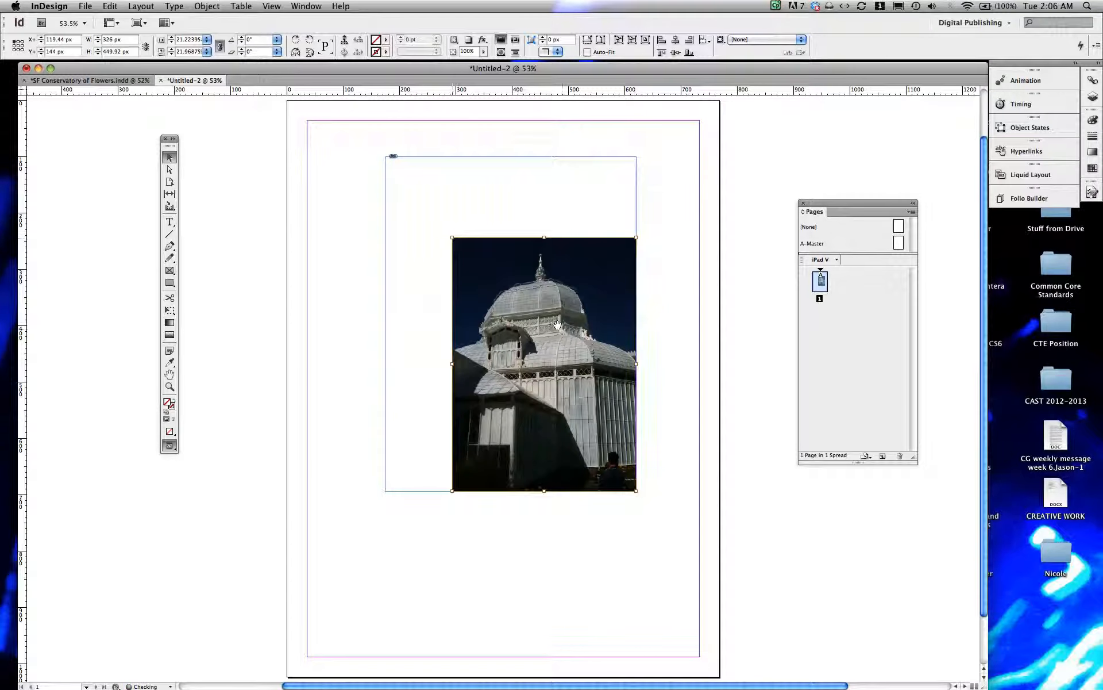
double_click(557, 326)
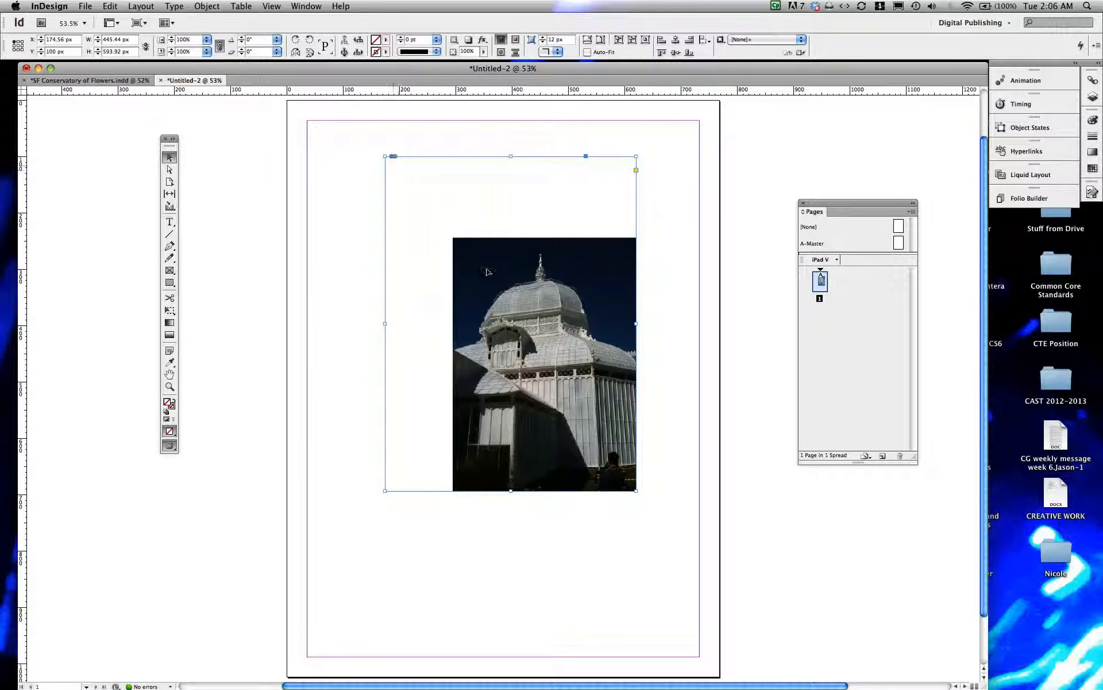
click(506, 309)
drag(453, 237, 323, 140)
key(super+z)
key(super+z)
key(super+z)
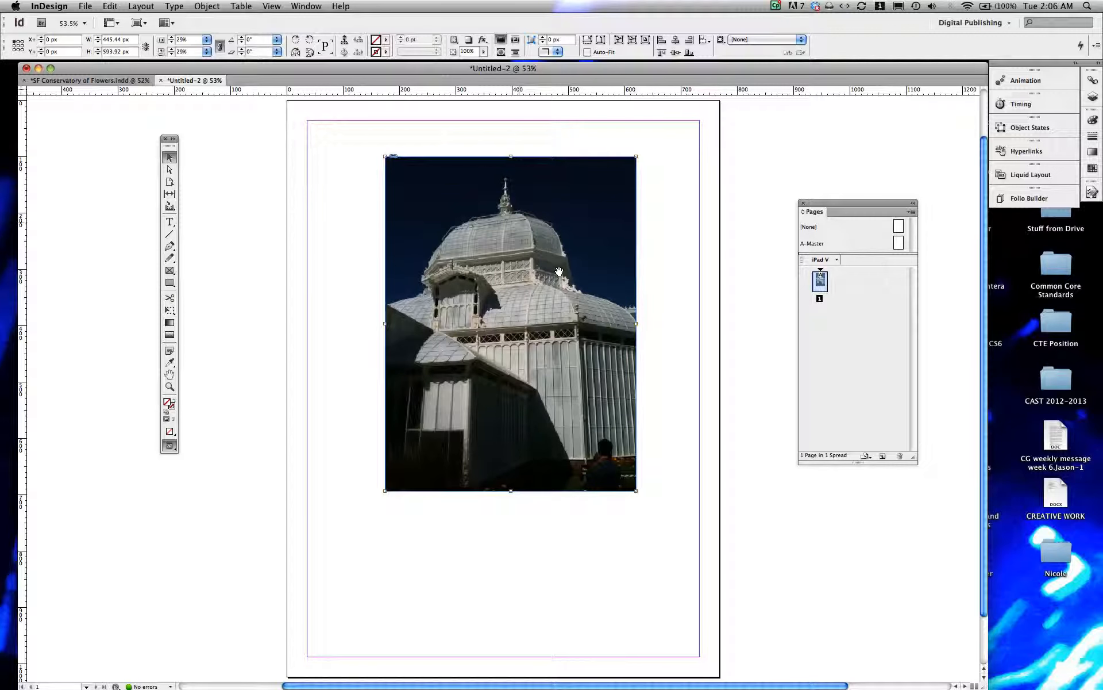
- Select the photo's frame and apply the dark blue of the sky as its fill with the Eyedropper
click(168, 363)
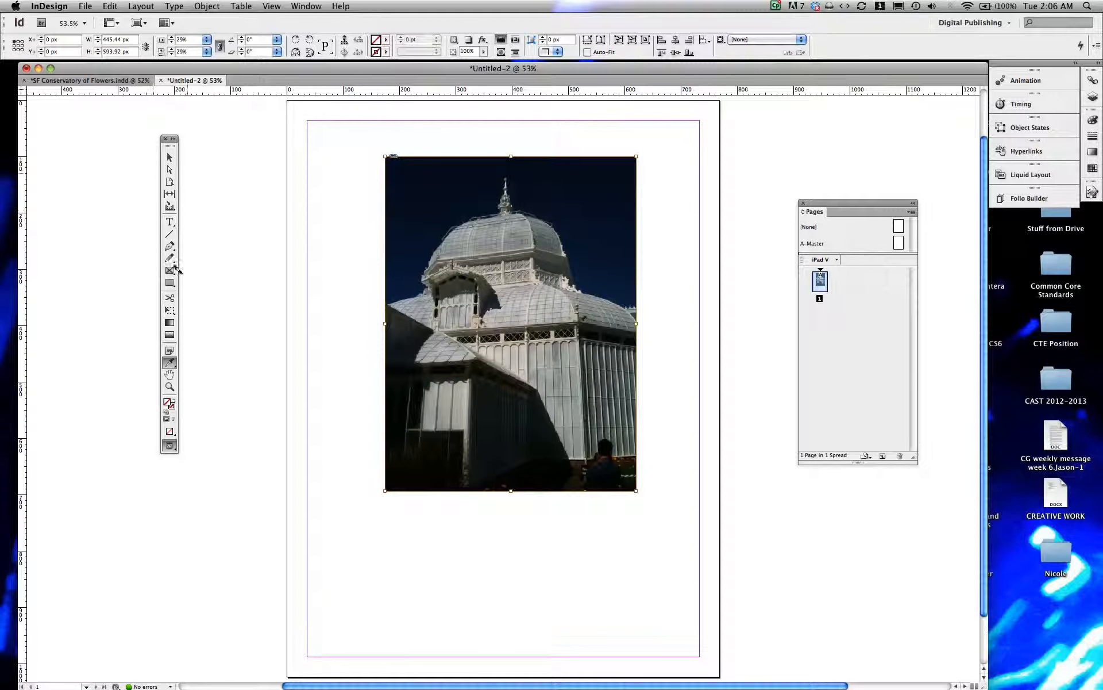
click(169, 282)
click(170, 361)
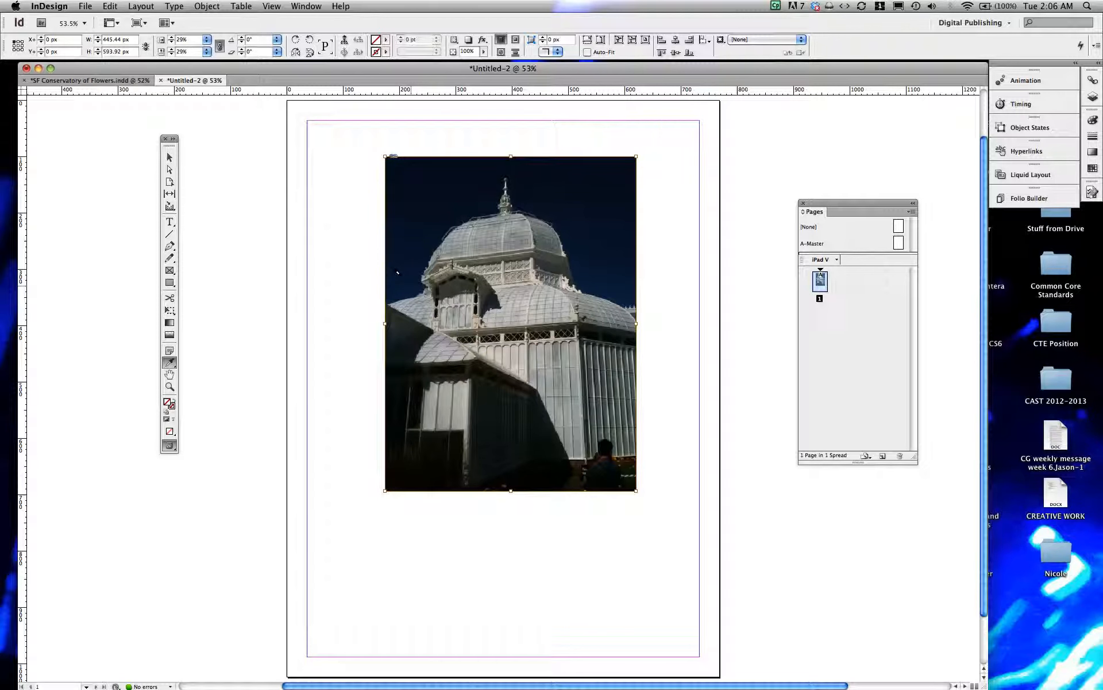
click(170, 169)
click(170, 156)
click(429, 227)
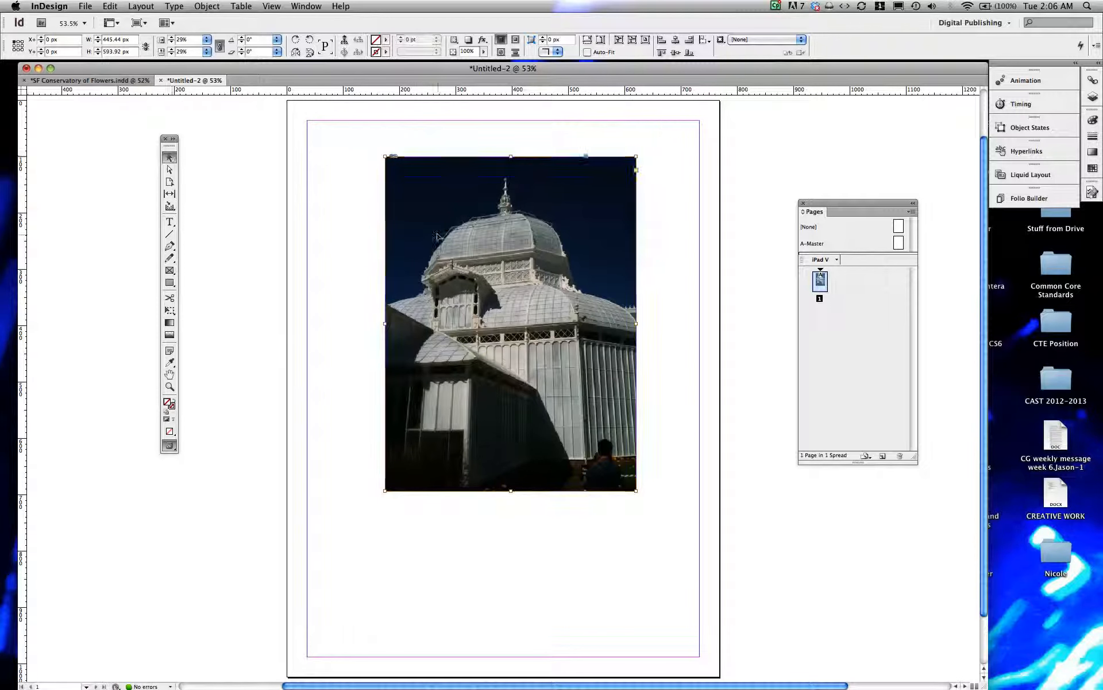
click(170, 362)
click(410, 278)
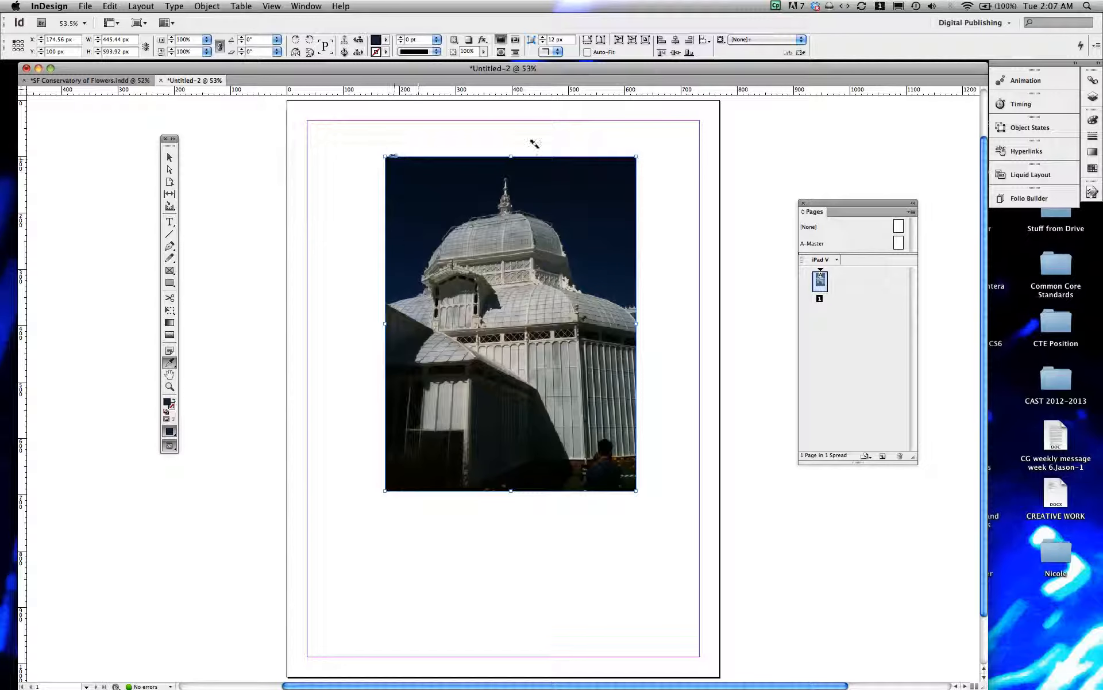
- Draw a rectangle covering the whole page, 768 by 1024 px, starting at X 0, Y 0
scroll(474, 345, left, 3)
scroll(473, 344, up, 2)
scroll(474, 345, left, 2)
scroll(474, 345, right, 6)
scroll(473, 345, down, 1)
scroll(475, 346, left, 2)
scroll(474, 347, down, 2)
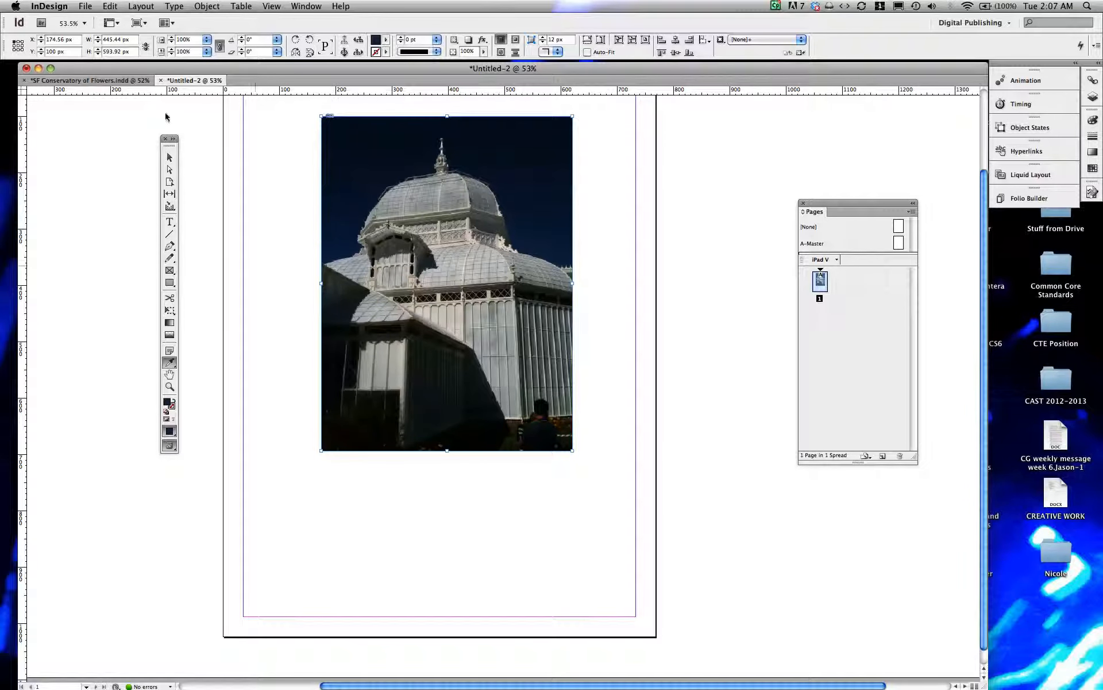
click(170, 282)
scroll(269, 113, left, 5)
scroll(269, 112, up, 2)
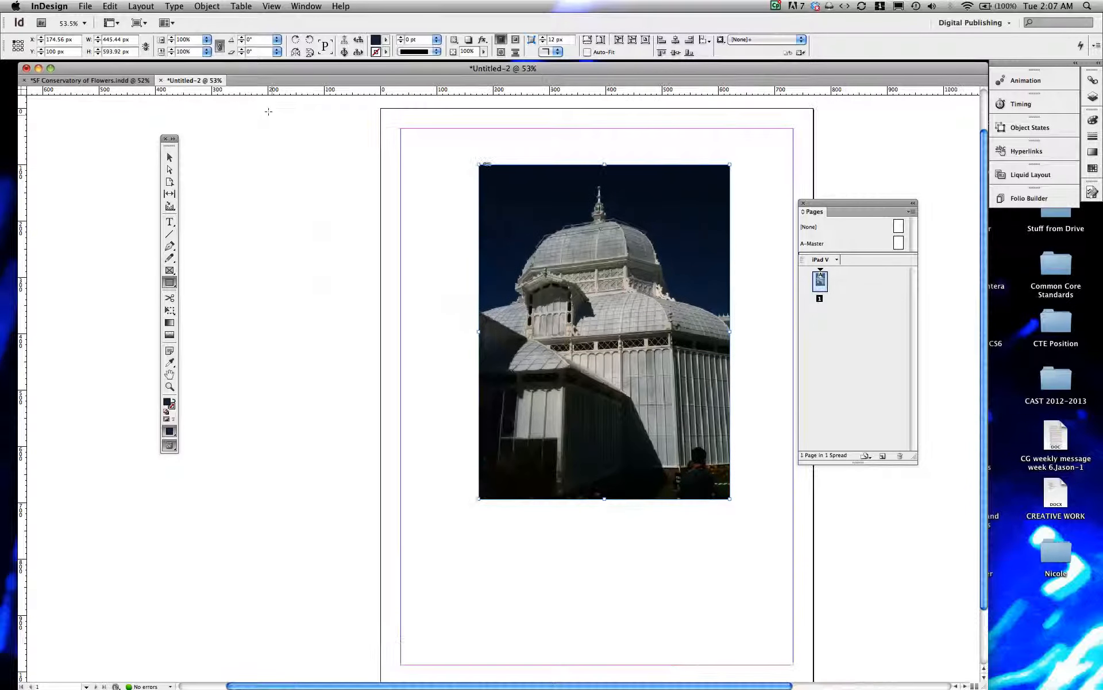
scroll(269, 112, right, 5)
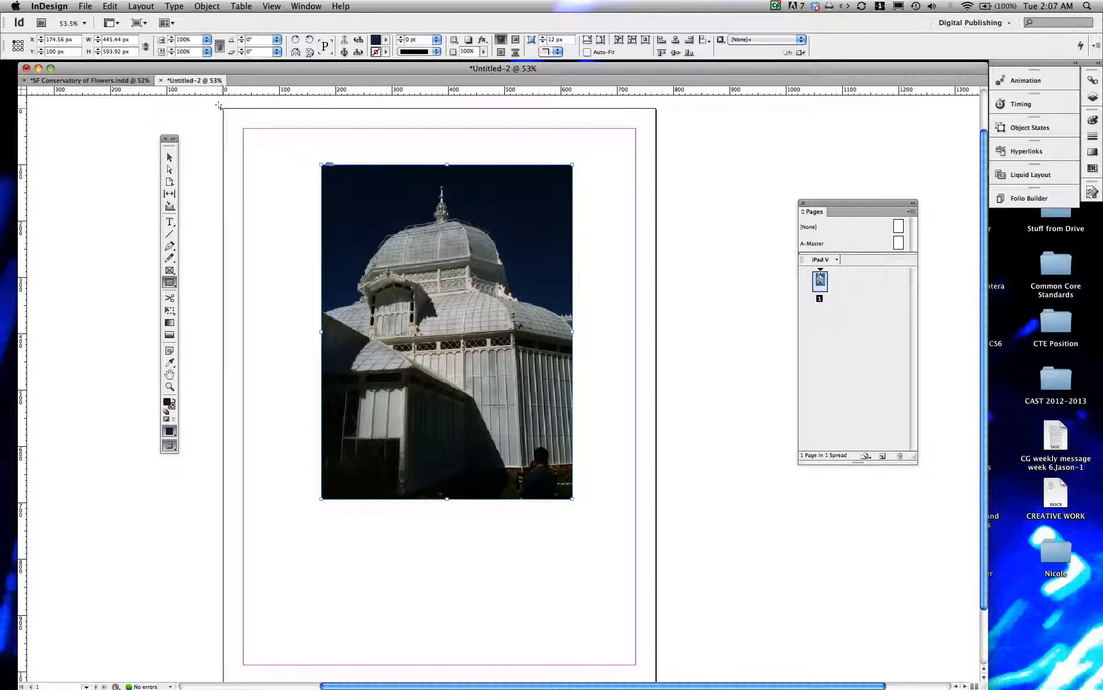
drag(326, 230, 654, 643)
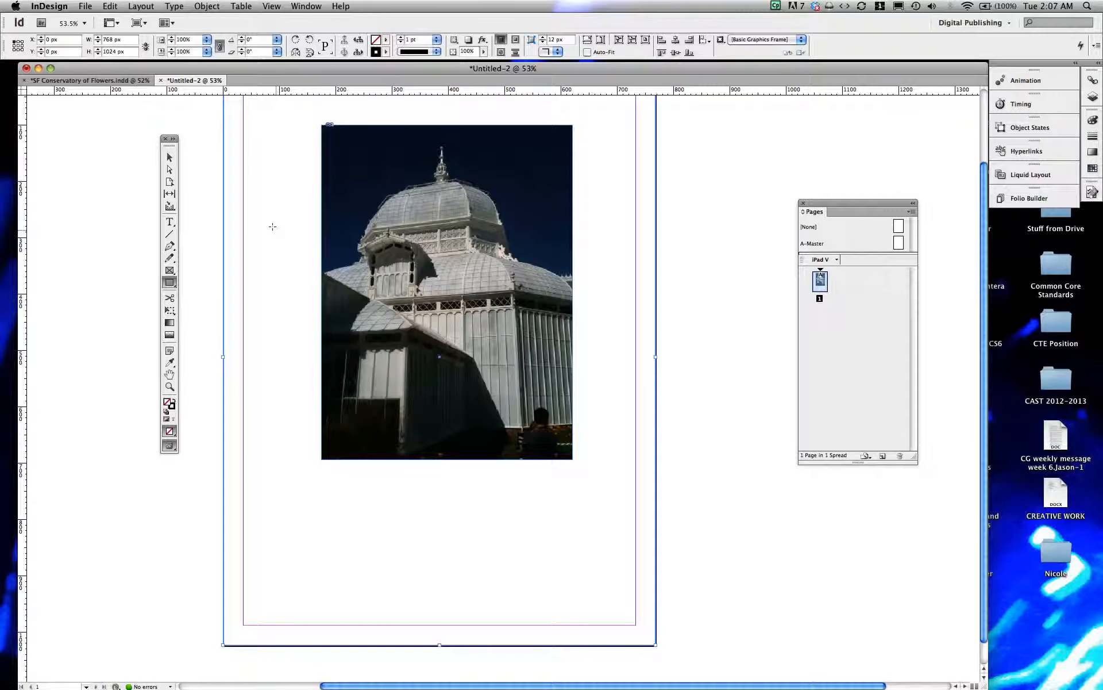
- Fill the page-size rectangle with the dark blue sampled from the photo's sky, leaving the Eyedropper options as they are
double_click(170, 362)
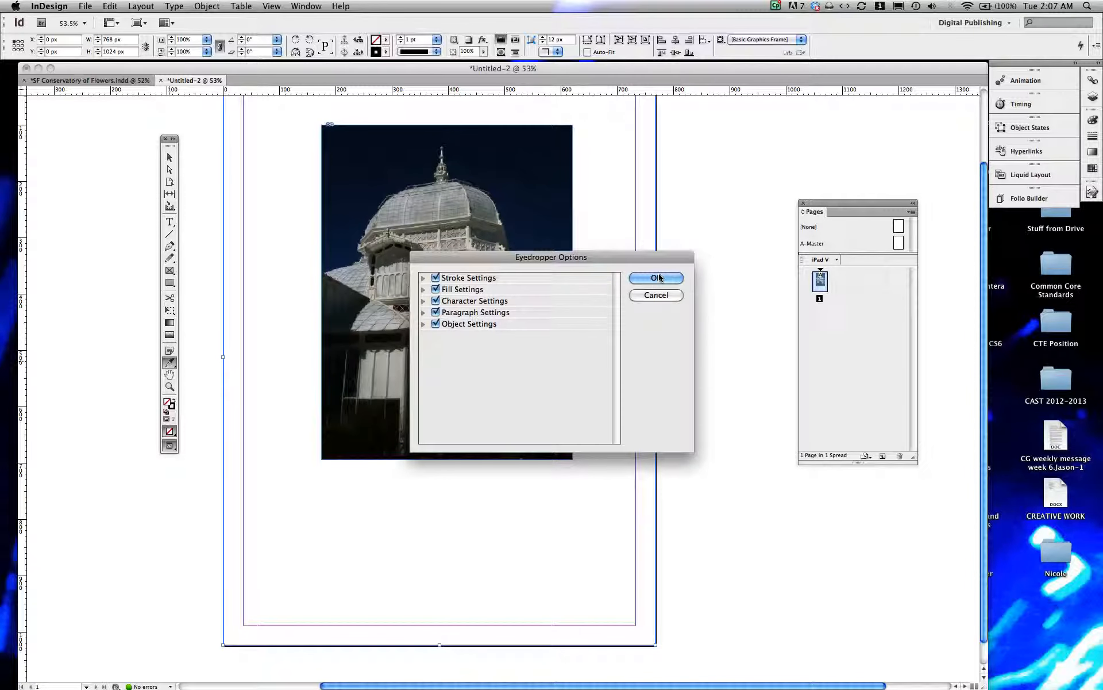
click(656, 294)
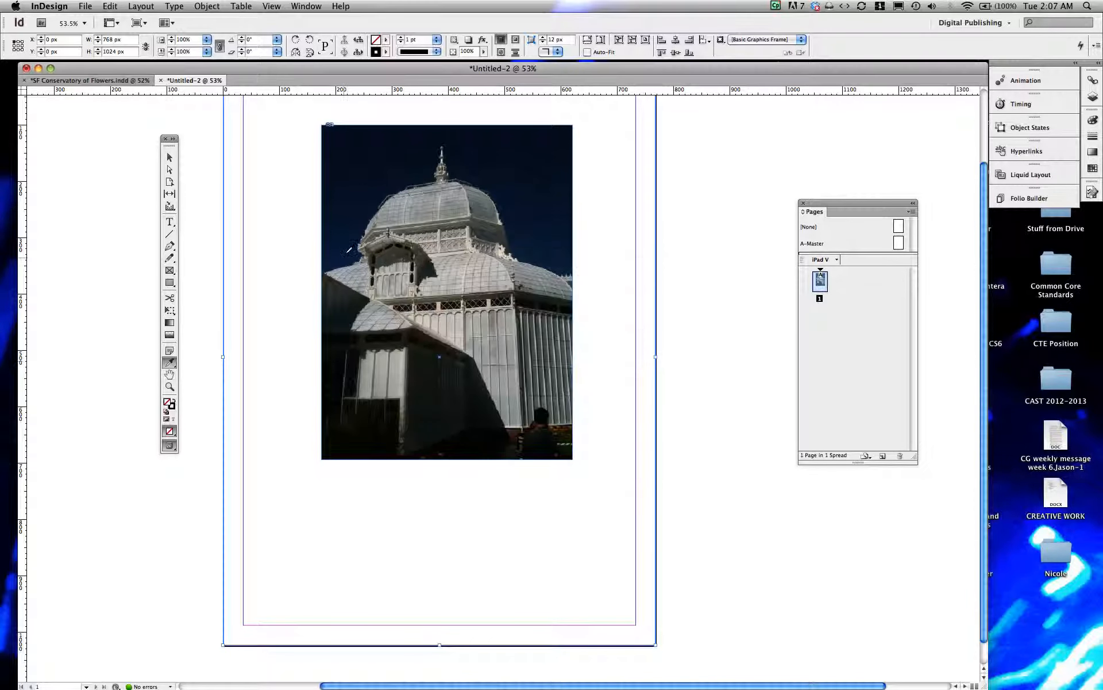
click(336, 247)
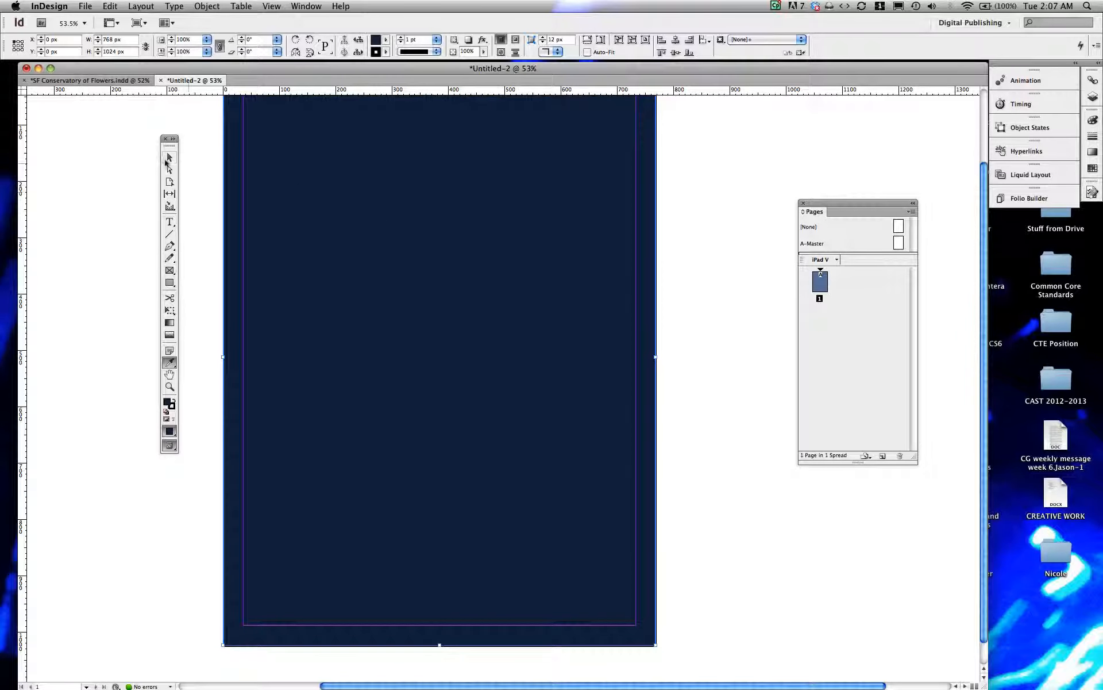
- Send the dark blue page-size rectangle to the back, behind the photo
click(168, 157)
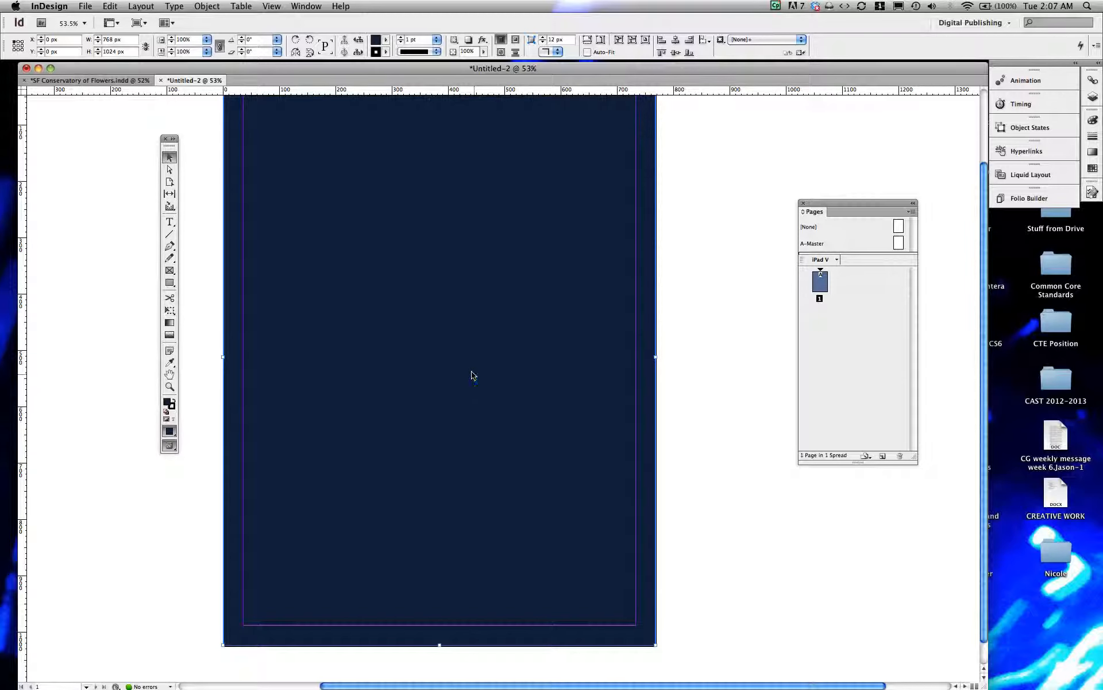
right_click(471, 374)
mouse_move(508, 461)
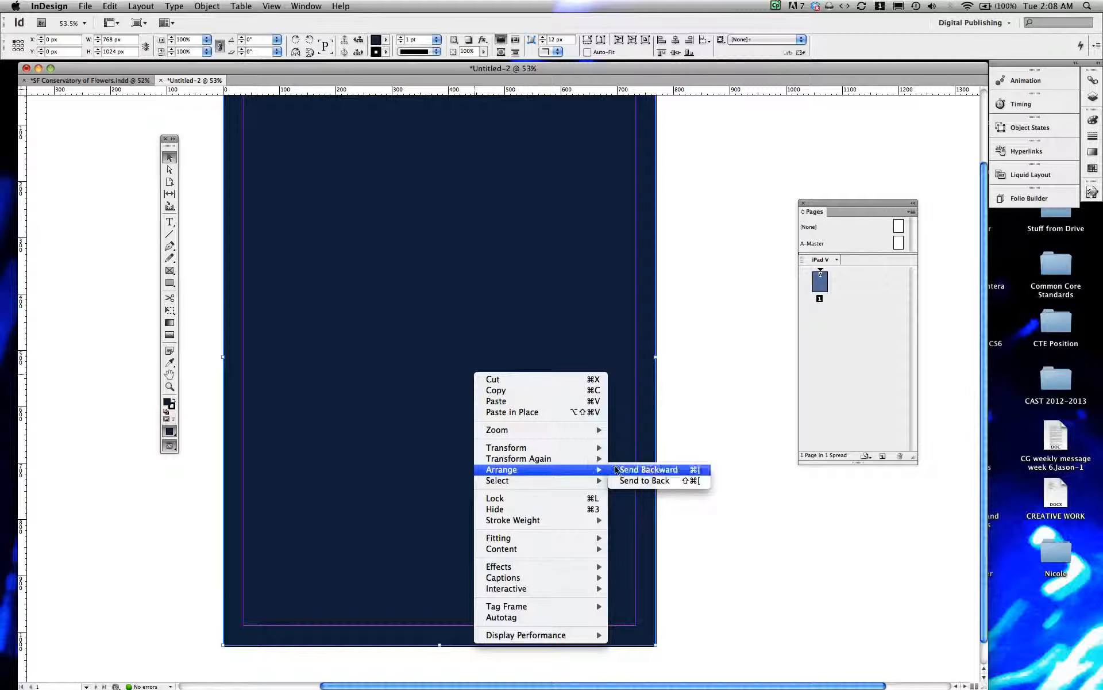
click(628, 481)
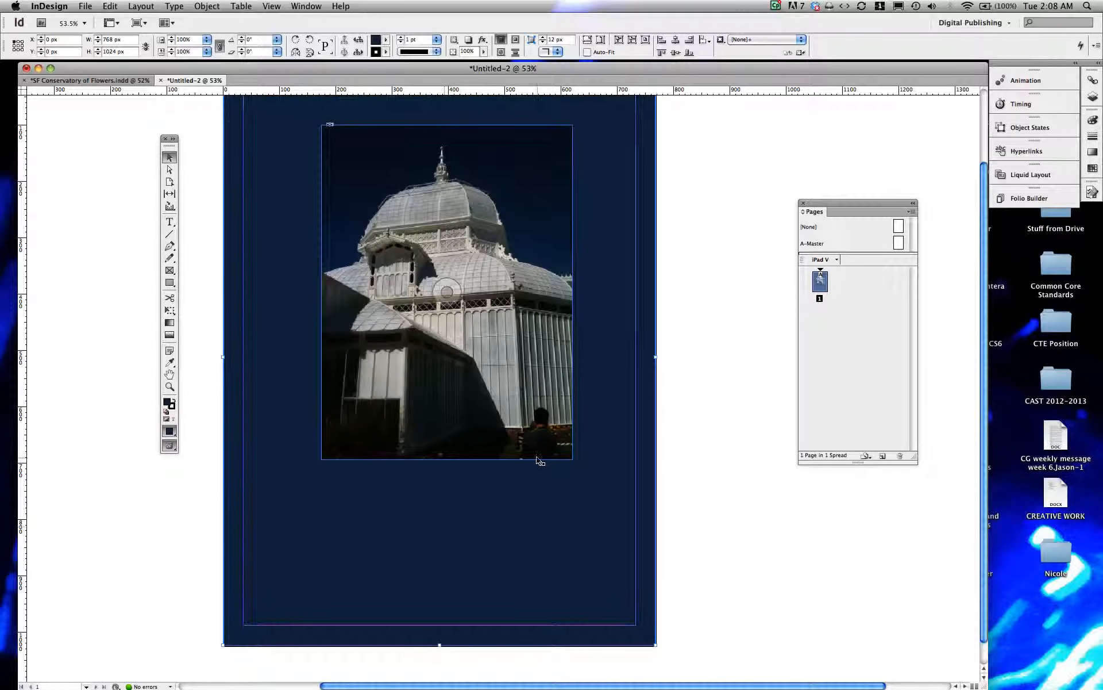
- Try a brighter blue fill, R 18, G 136, B 207, on the page-size rectangle and undo it
click(169, 282)
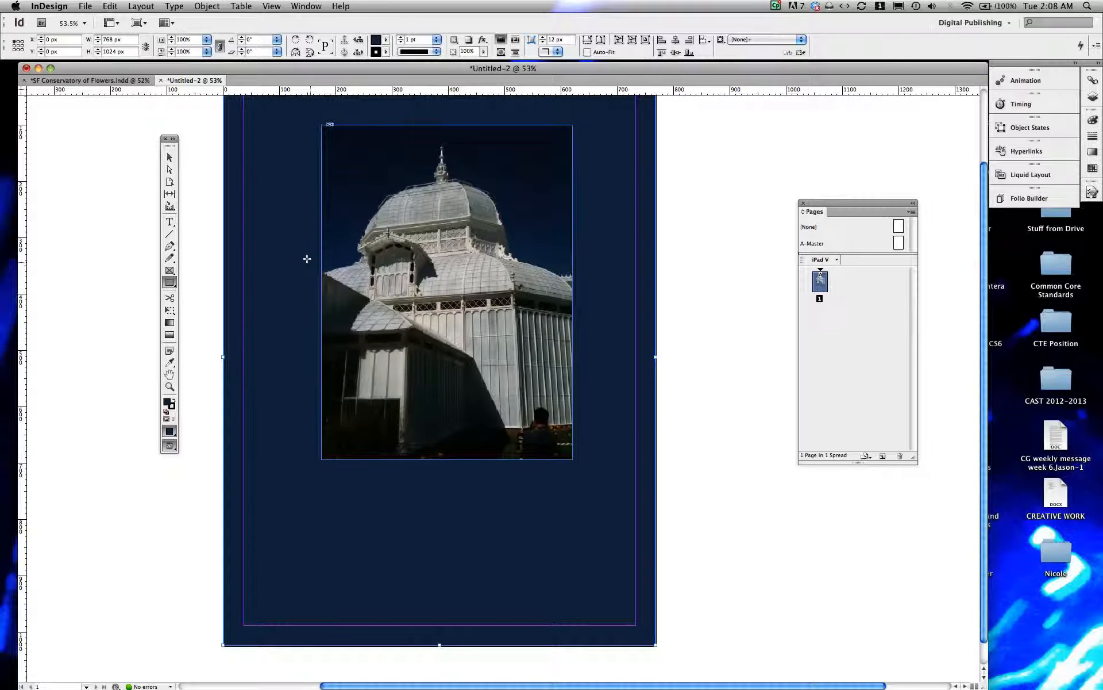
scroll(308, 259, up, 3)
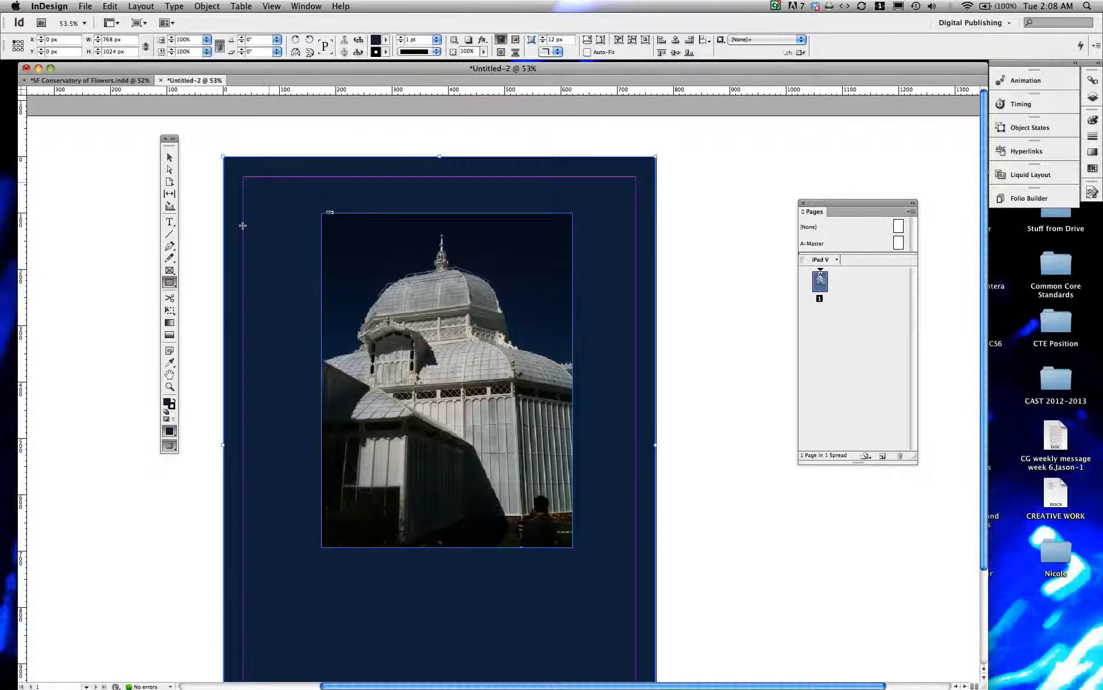
double_click(166, 403)
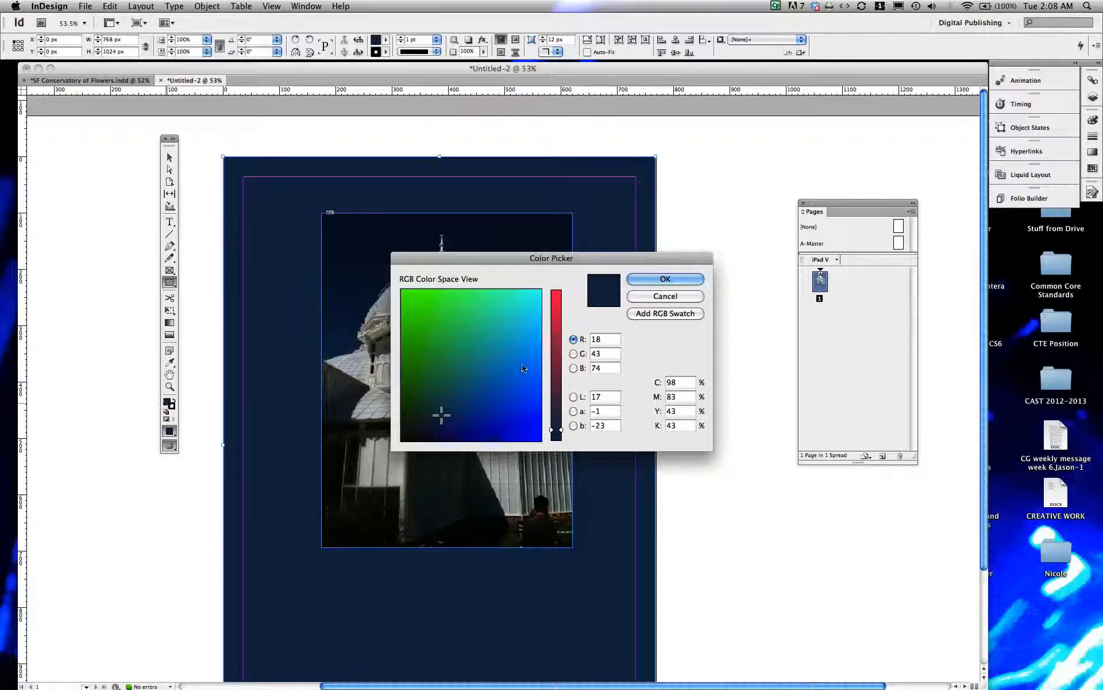
mouse_move(500, 404)
mouse_down()
mouse_move(491, 414)
mouse_move(500, 364)
mouse_move(514, 359)
mouse_up()
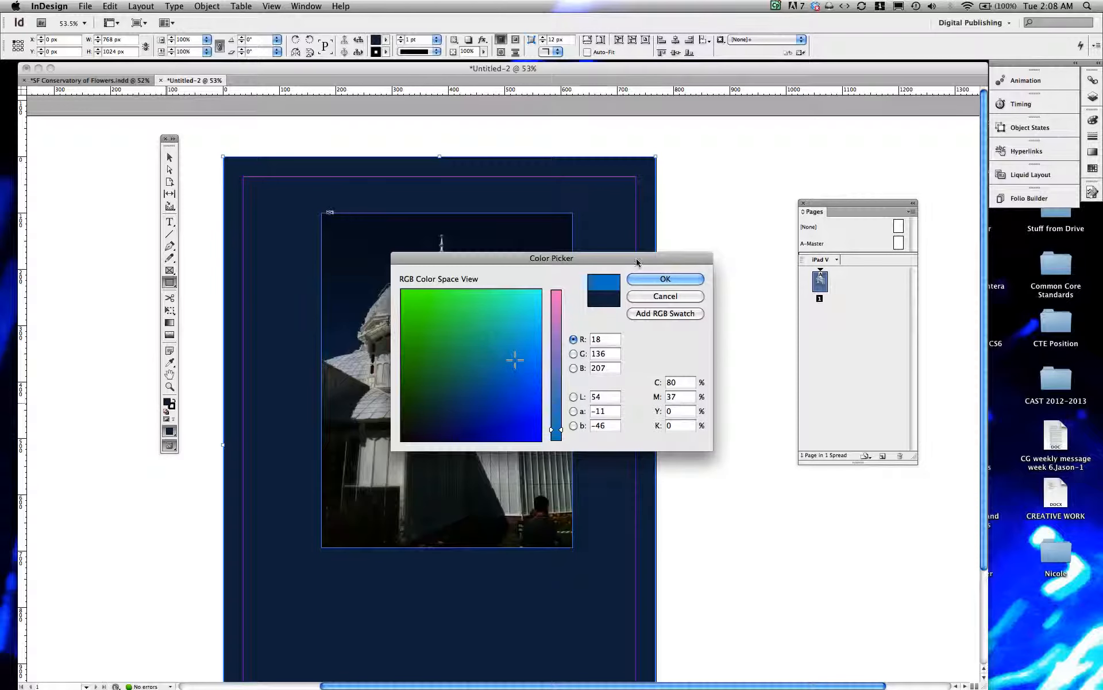
click(665, 280)
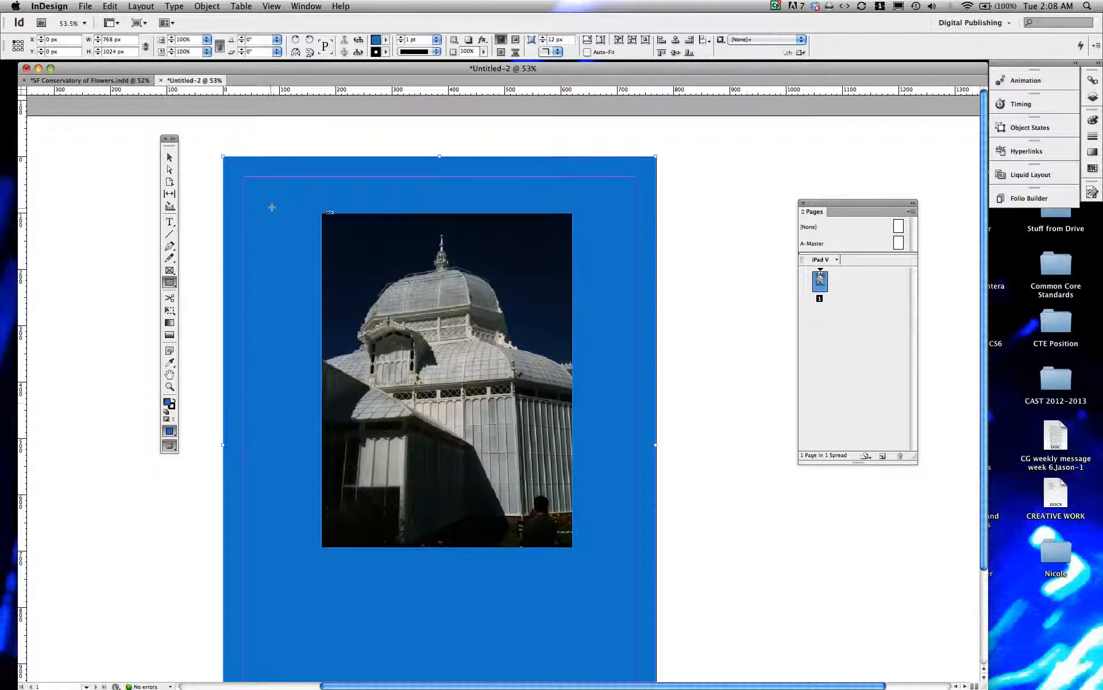
key(super+z)
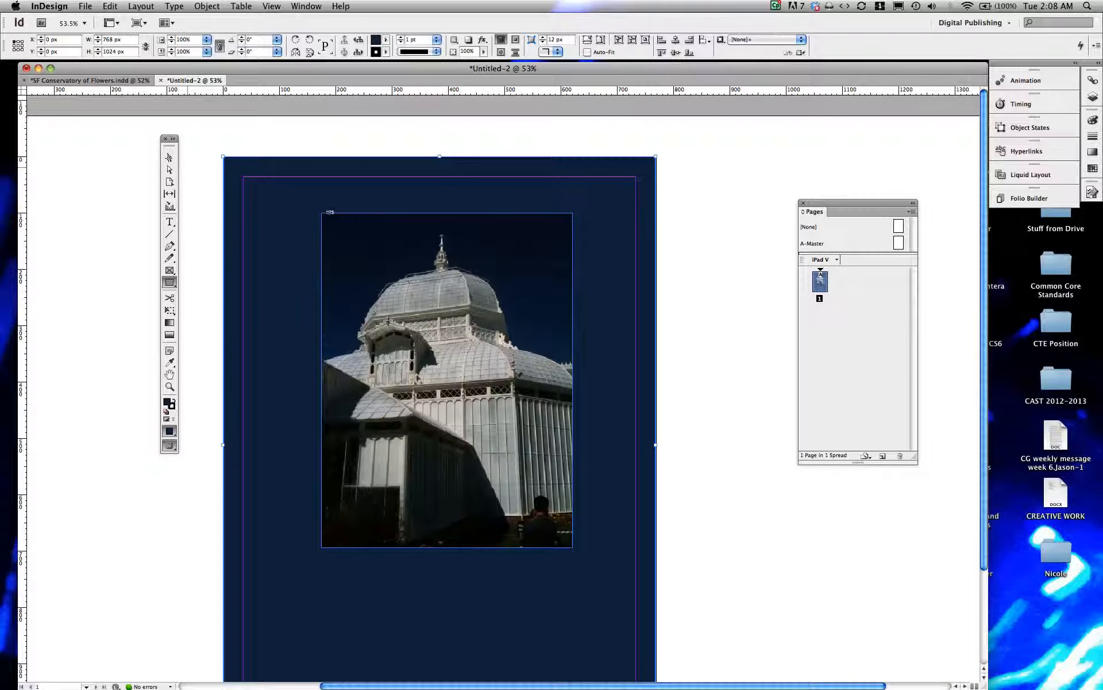
- With nothing selected, draw a bright blue rectangle (R 18, G 152, B 237) inside the page margins, about 642 by 896 px
click(170, 158)
click(197, 167)
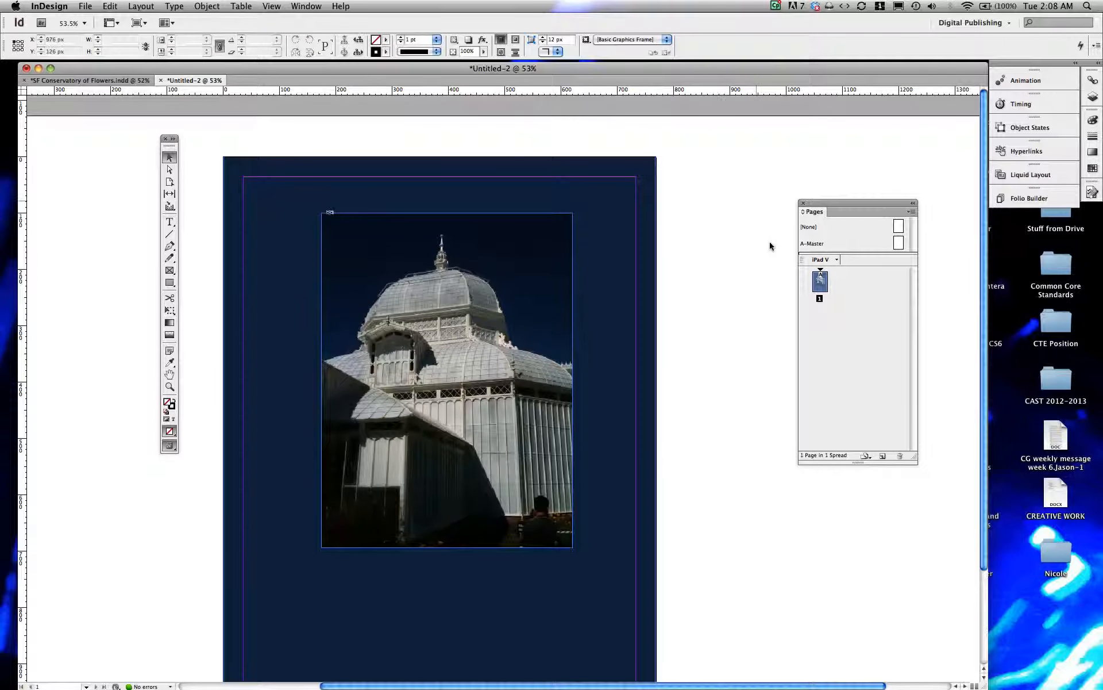
click(170, 283)
double_click(167, 402)
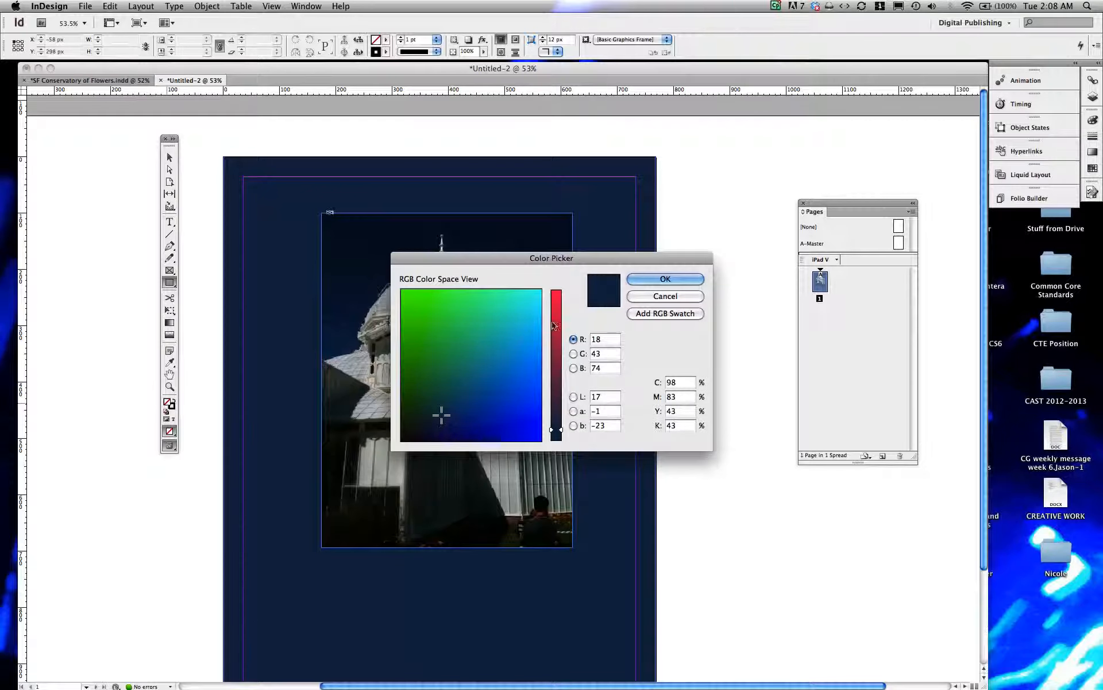
click(526, 347)
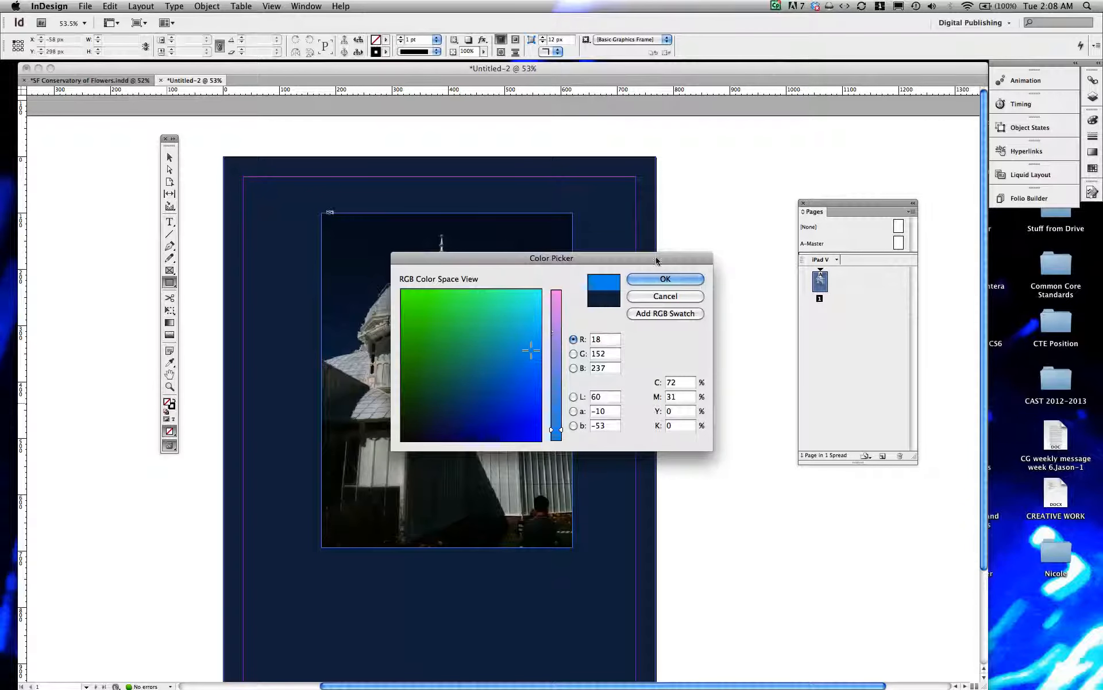
click(661, 278)
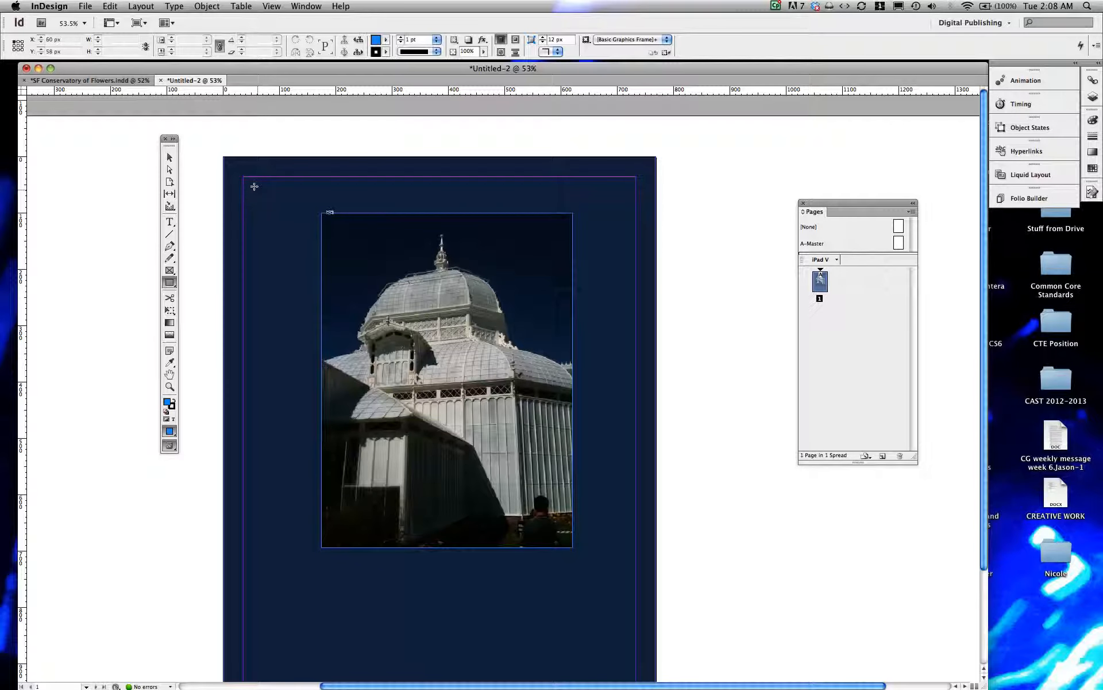
drag(254, 186, 616, 673)
scroll(714, 561, down, 3)
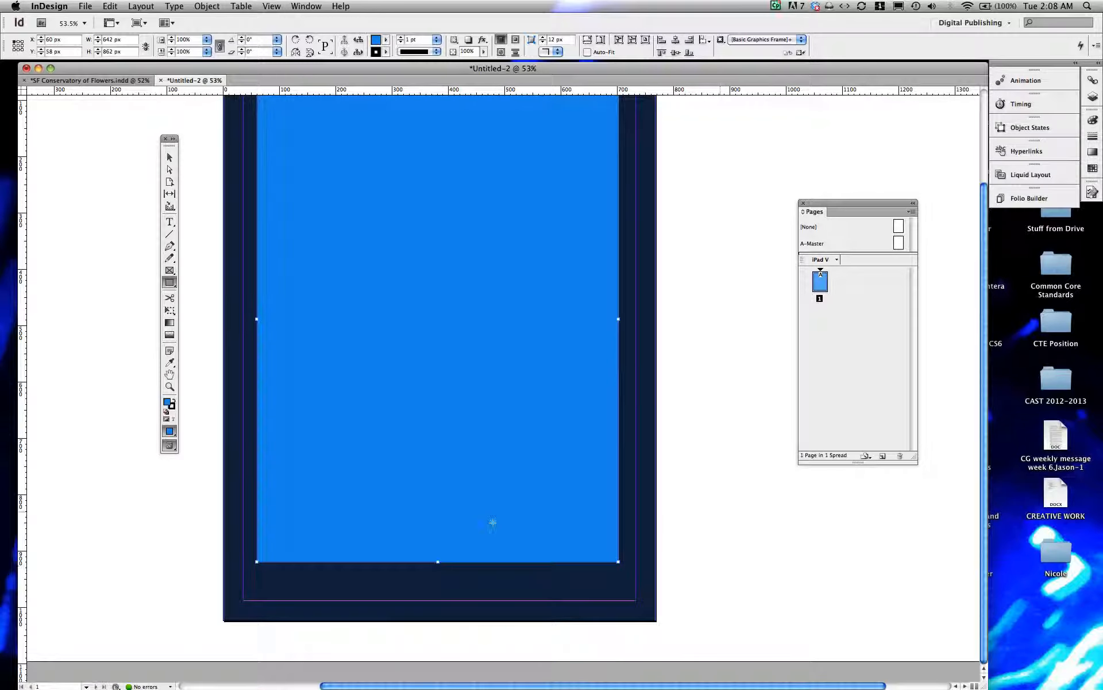
click(169, 157)
drag(438, 561, 438, 580)
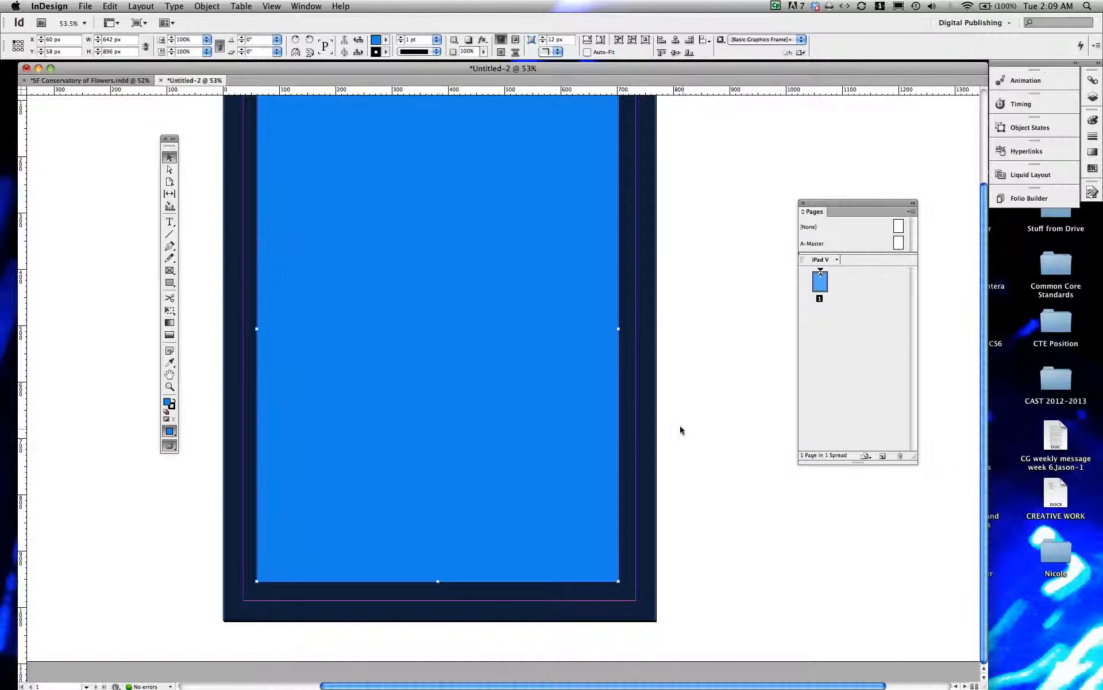
- Try sending the bright blue rectangle to the back of the stack and undo it
right_click(346, 269)
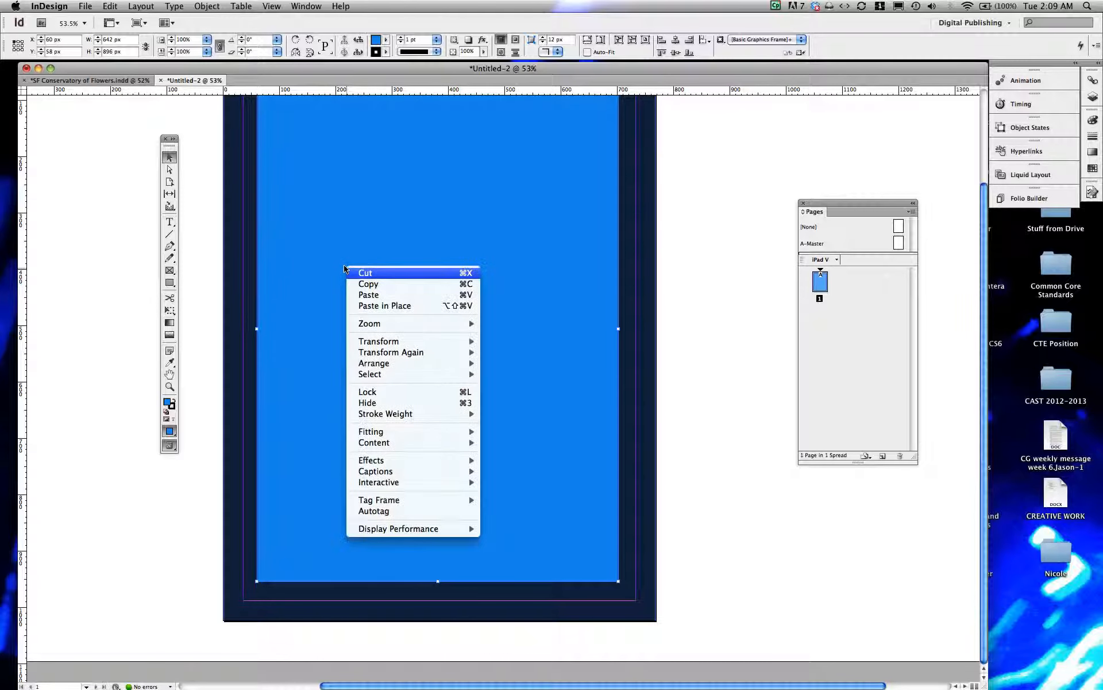
mouse_move(374, 364)
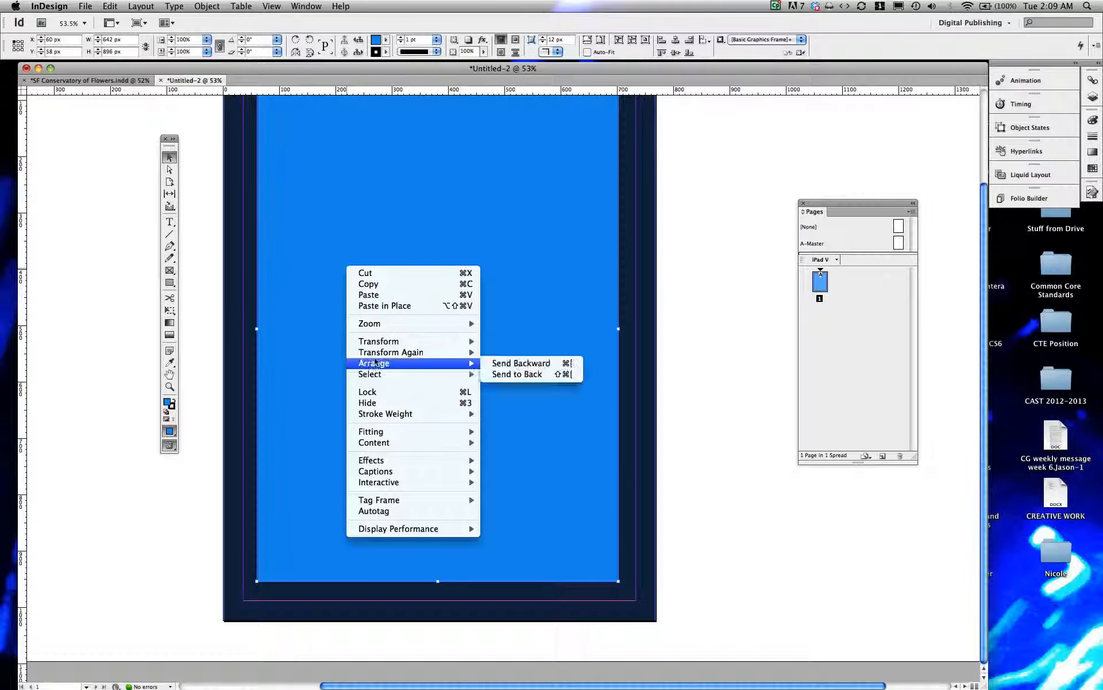
click(507, 375)
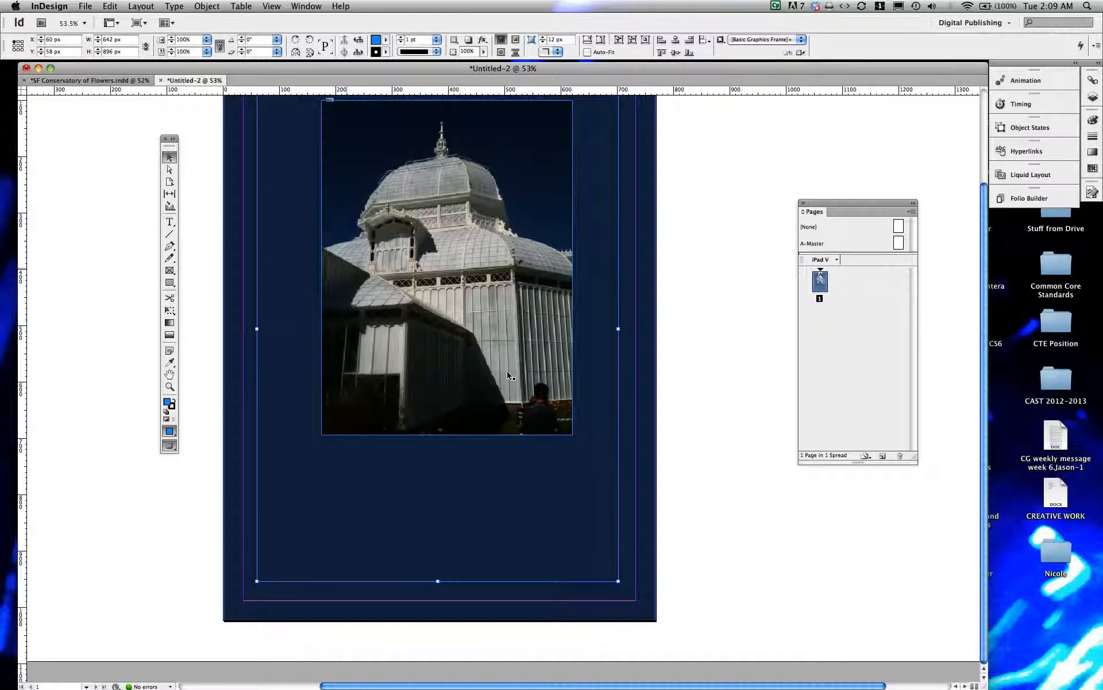
key(super+z)
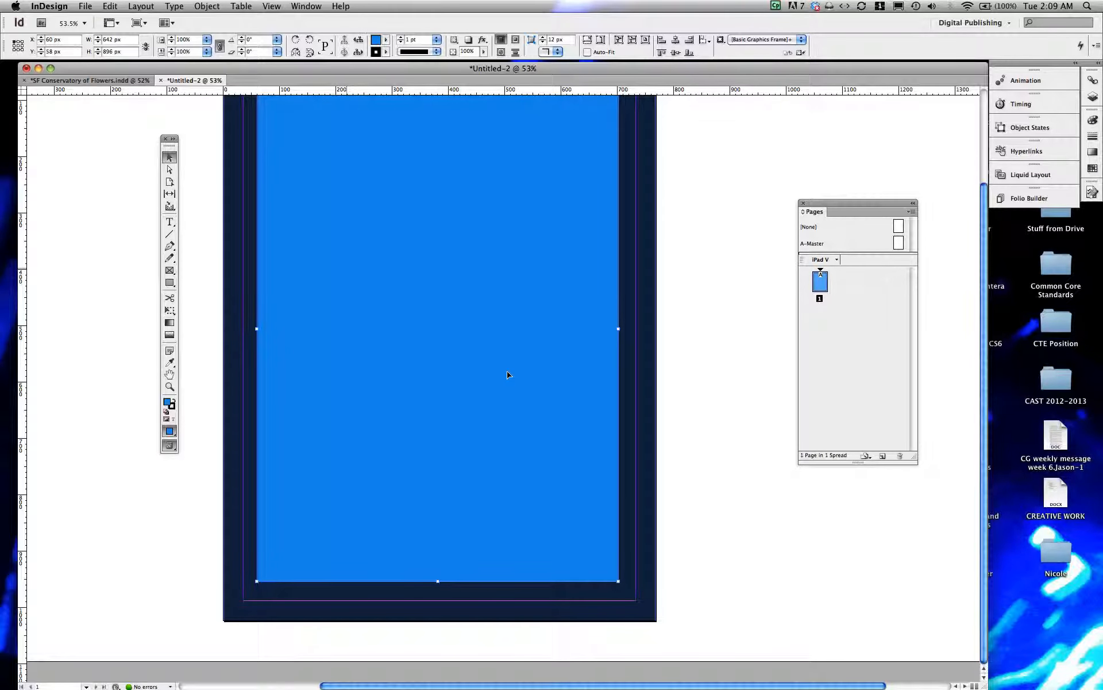
- Send the bright blue rectangle backward one level so it lies between the photo and the dark blue background
right_click(480, 366)
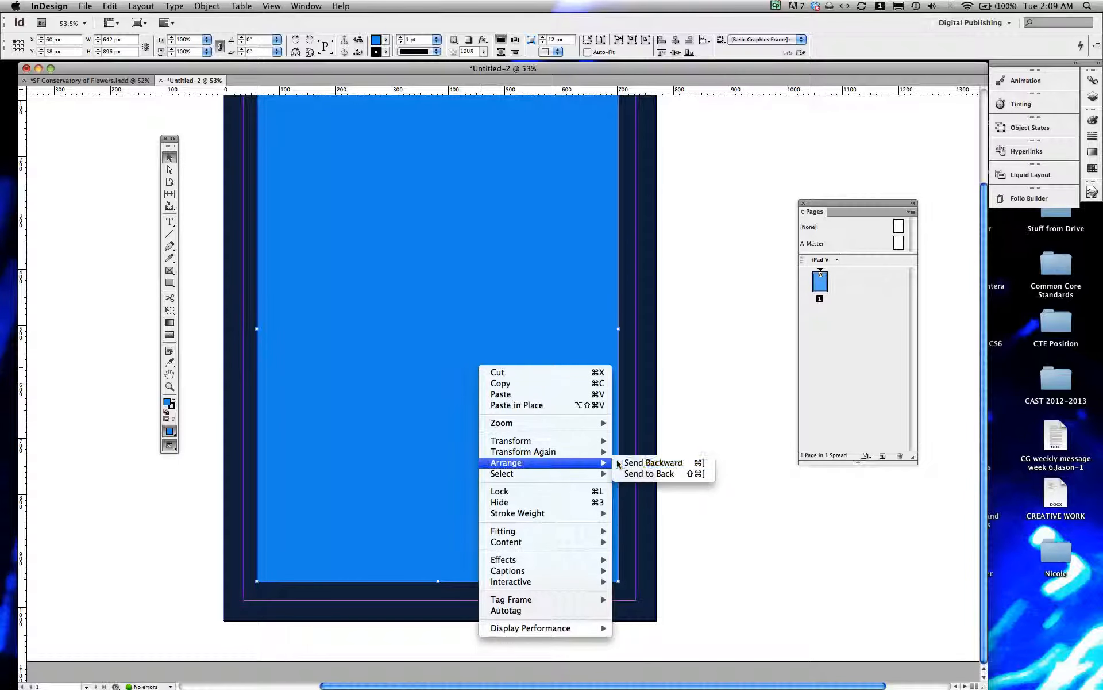
click(620, 462)
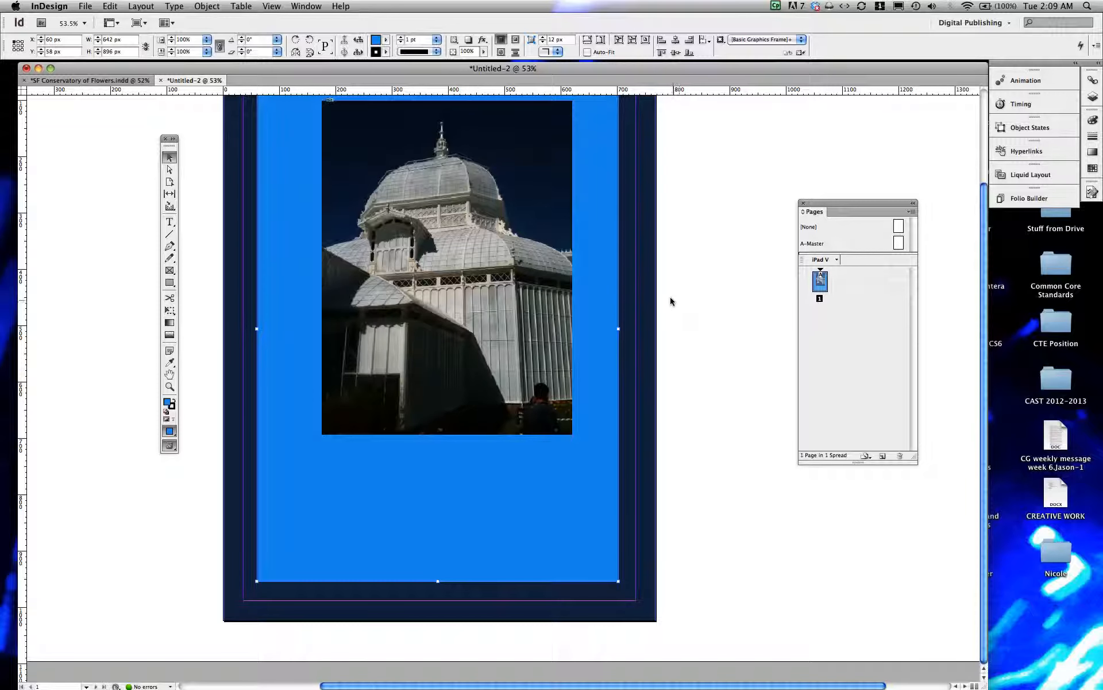
- Move the photo to the page's horizontal centre and slightly lower, at about X 161 px, Y 112 px
scroll(670, 296, up, 3)
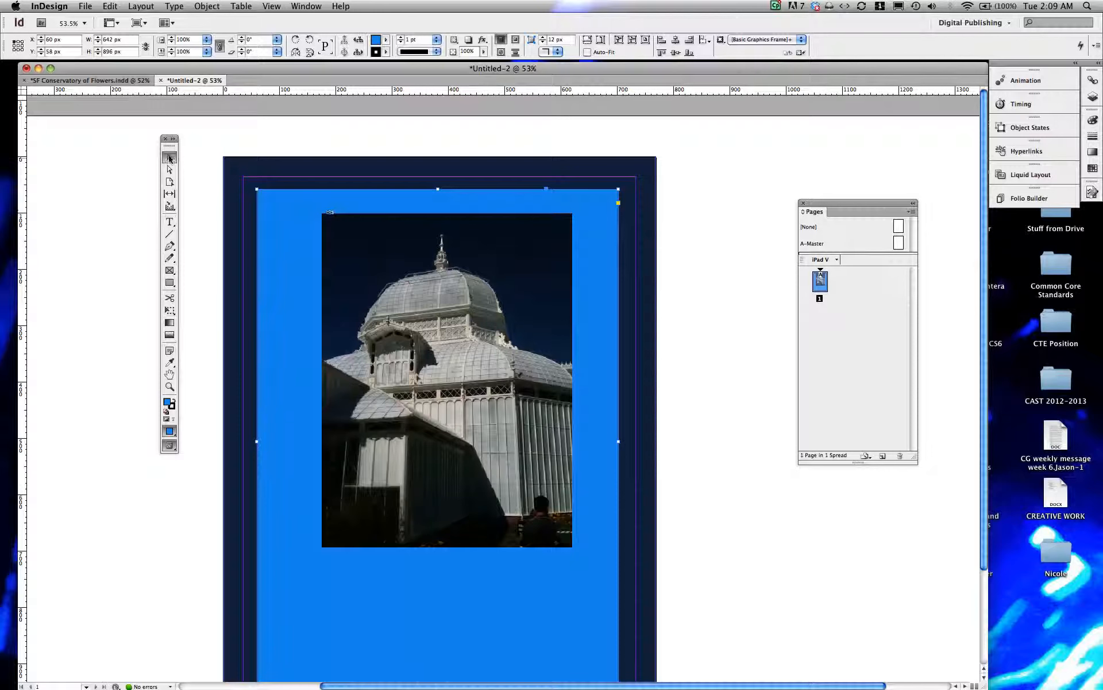
click(357, 285)
drag(398, 306, 392, 309)
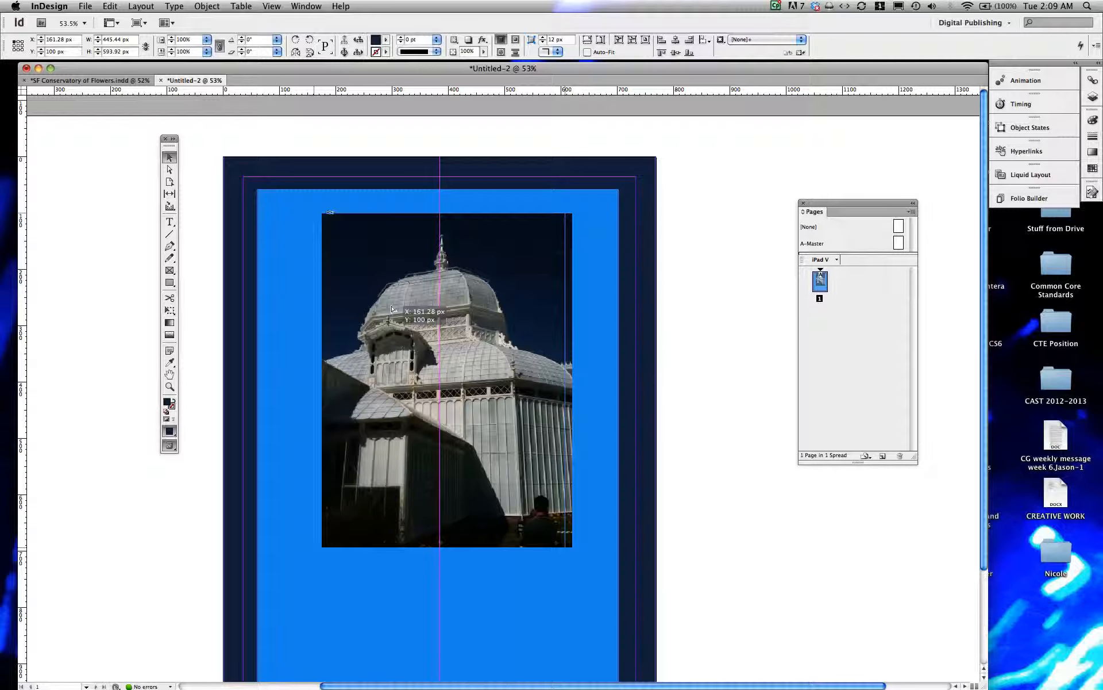
drag(392, 309, 392, 320)
scroll(506, 311, down, 3)
scroll(506, 311, up, 3)
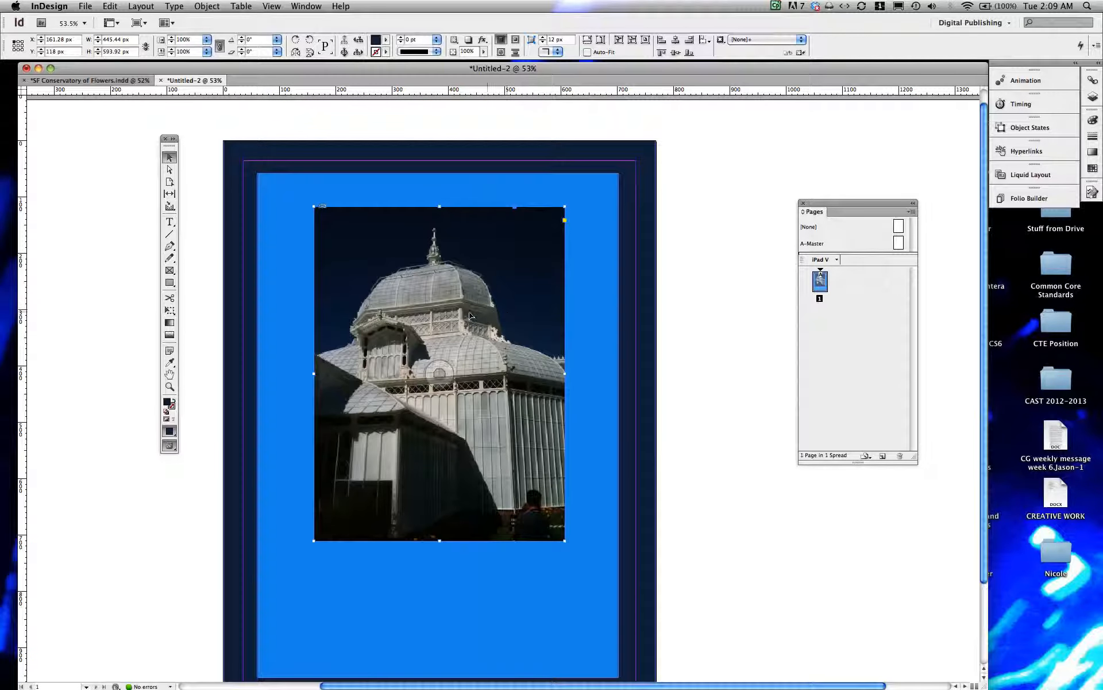
mouse_move(472, 316)
mouse_down()
mouse_move(470, 326)
mouse_move(471, 309)
mouse_up()
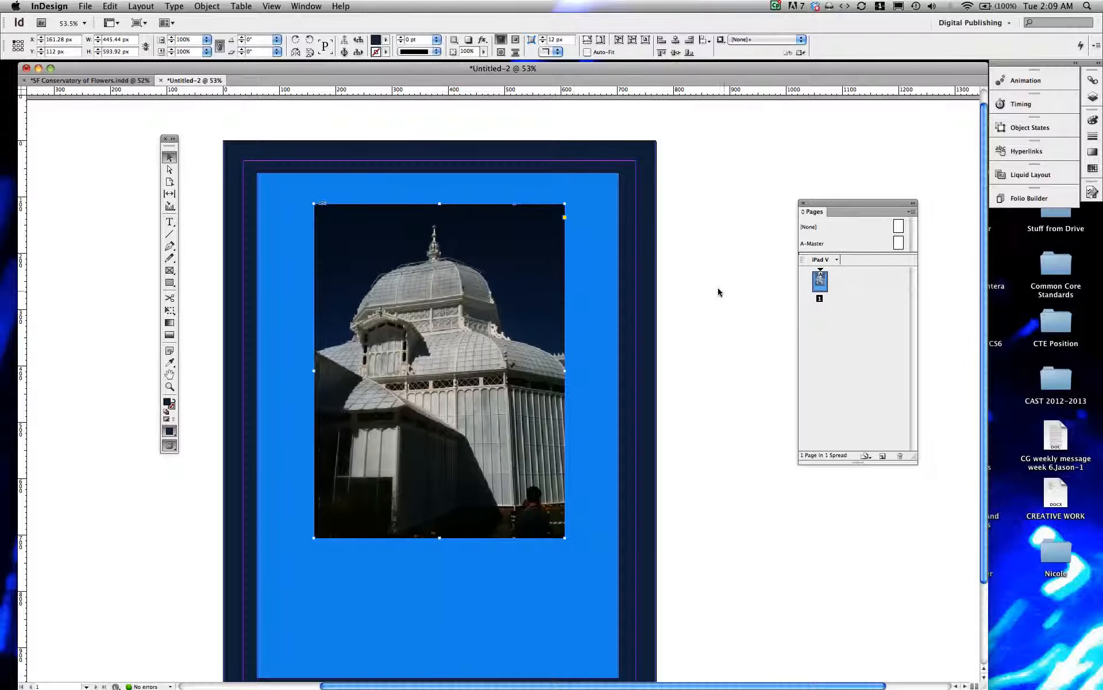
- Try drawing a text frame on the pasteboard beside the page and undo it
scroll(718, 287, down, 2)
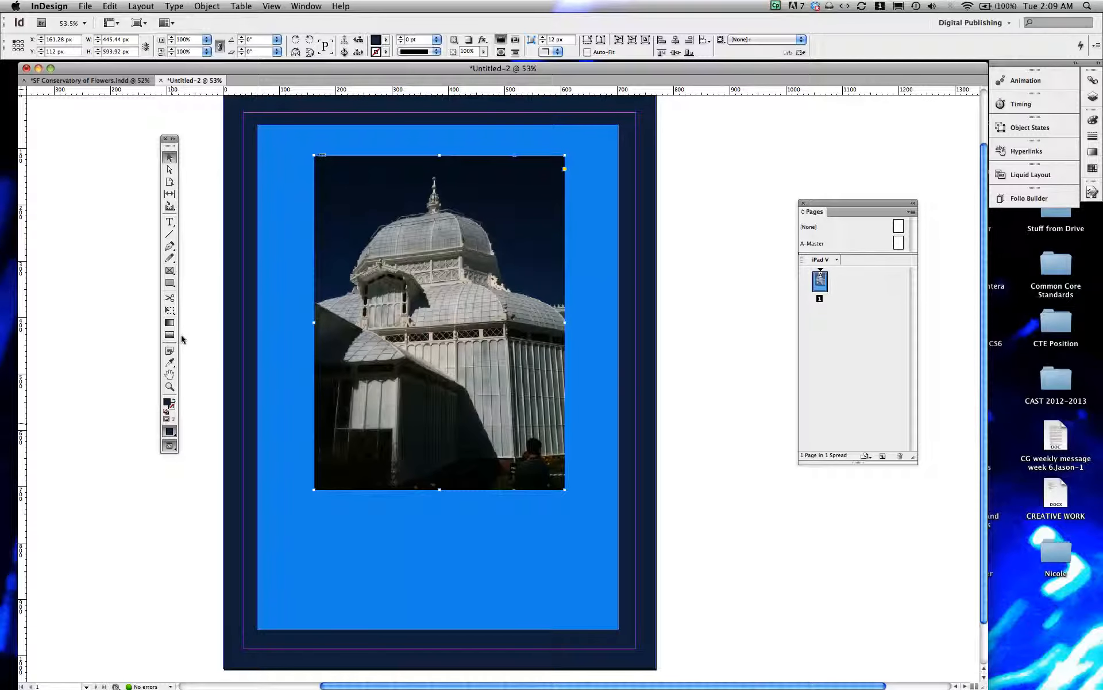
click(173, 224)
mouse_move(684, 521)
mouse_down()
mouse_move(848, 600)
mouse_move(940, 599)
mouse_move(949, 615)
mouse_up()
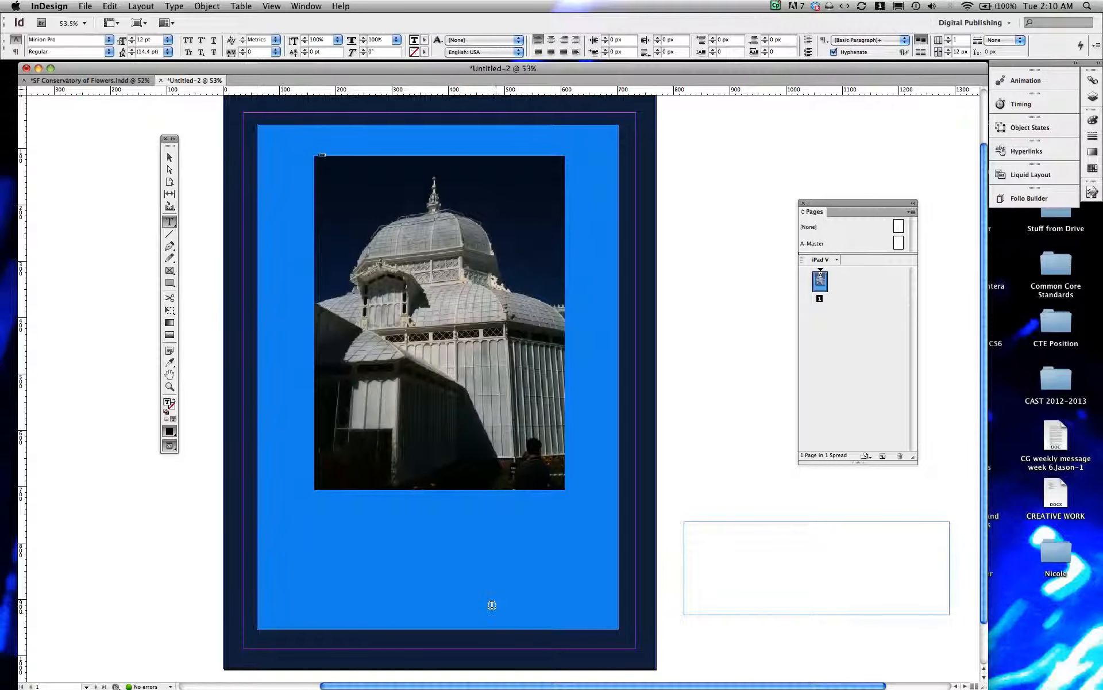
key(super+z)
- Draw a wide text frame on the bright blue area below the photo and set its font to Charlemagne Std
drag(278, 522, 581, 599)
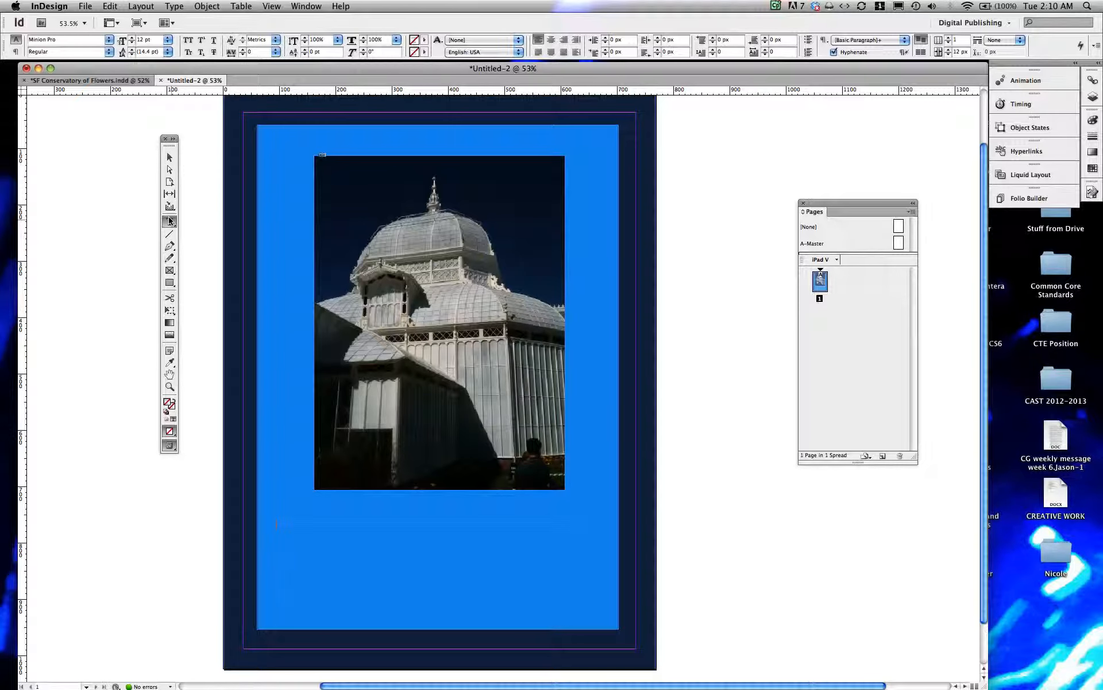
click(109, 39)
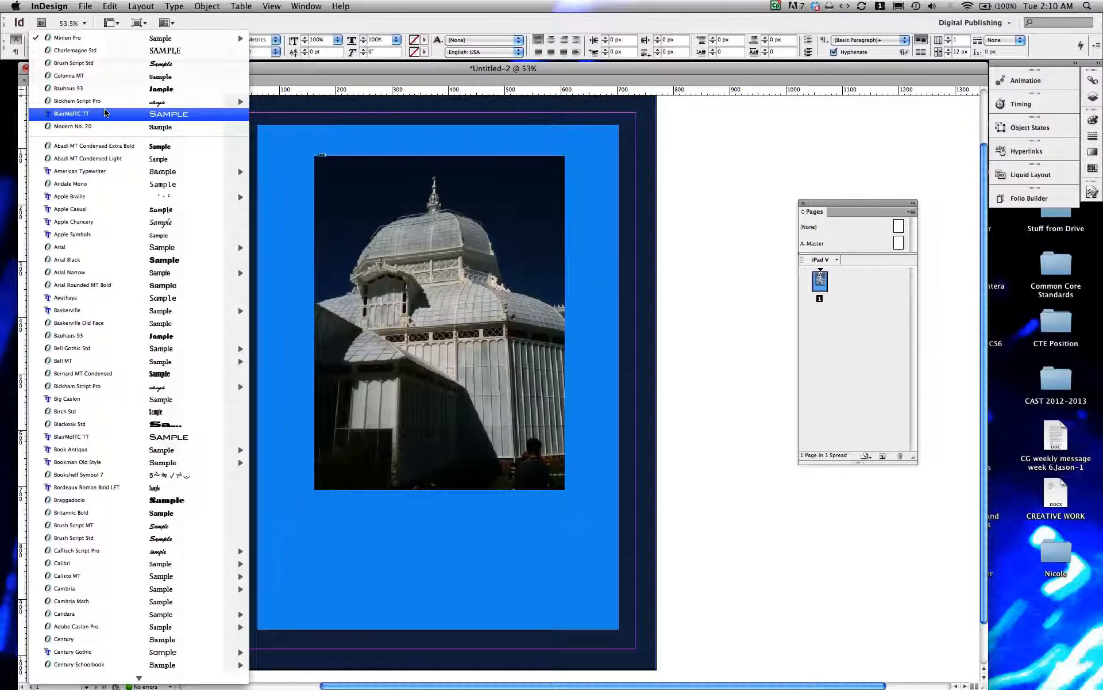
click(81, 50)
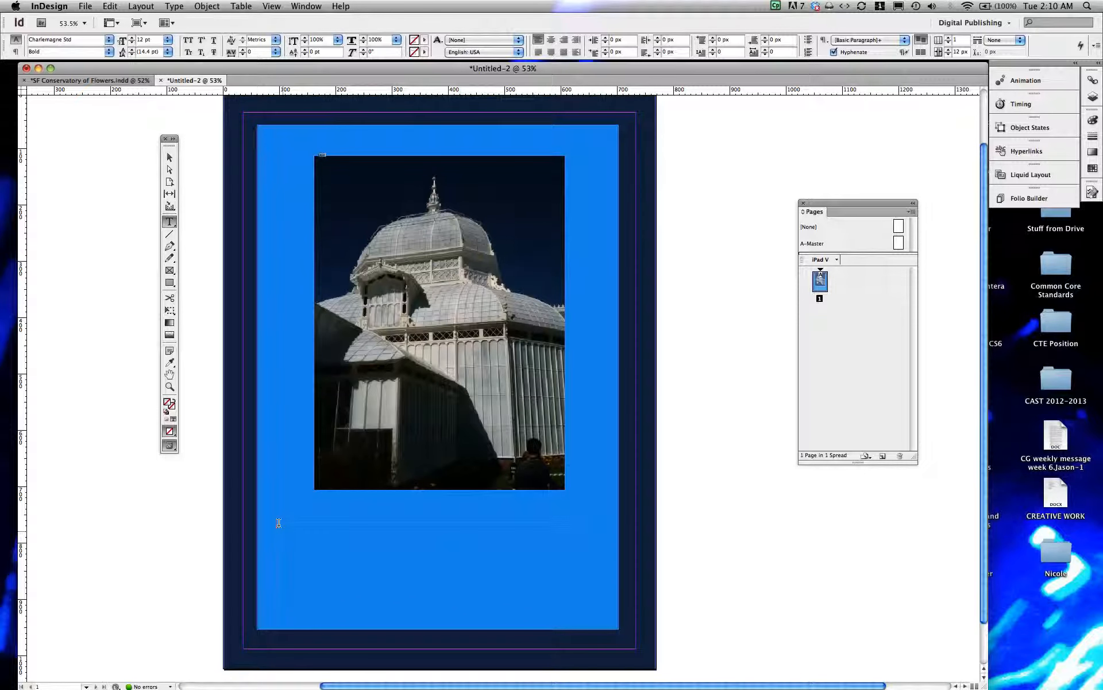
- Enter the title "Our Field Trip to the San Francisco Conservatory of Flowers" in the text frame
text(Our FLASSRO)
key(BackSpace)
key(BackSpace)
key(BackSpace)
text(TO TH)
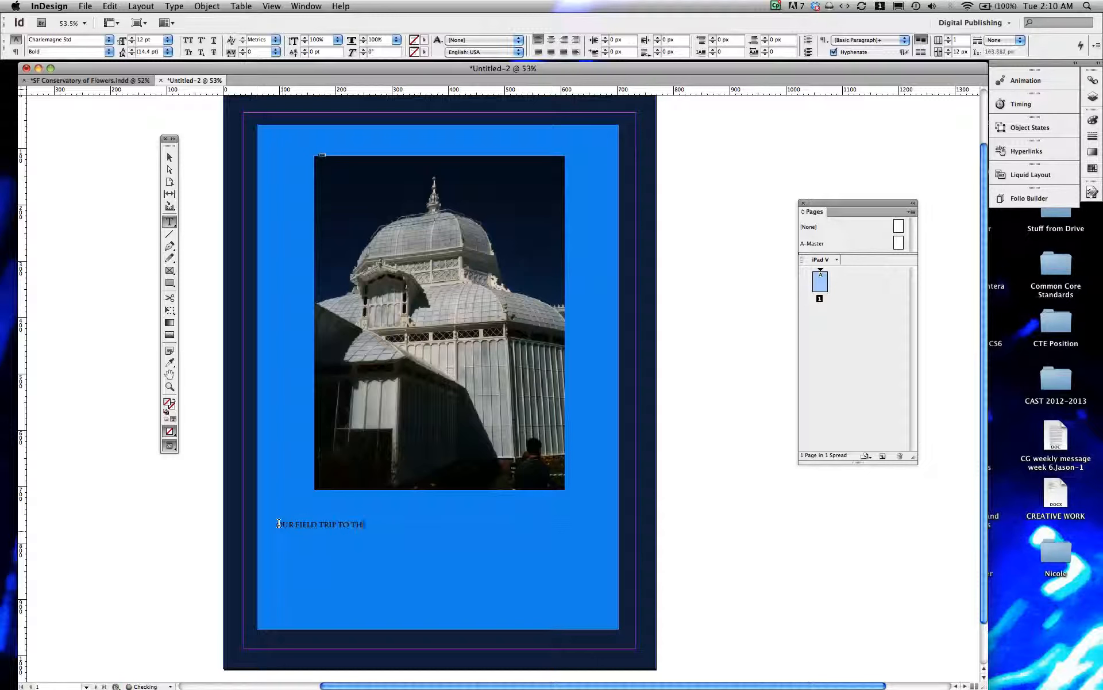
text(E SAN FRANCISCO CONSERVATORY OF)
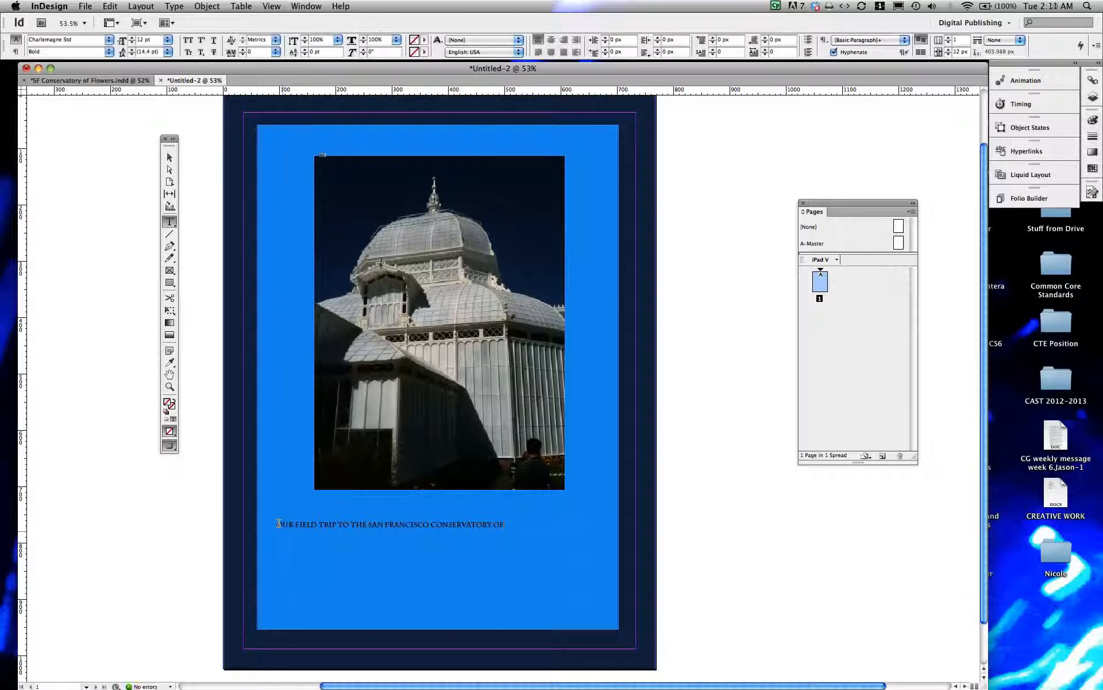
text( FLOWERS)
- Select the whole title text and increase its font size to 29 pt
drag(538, 519, 259, 514)
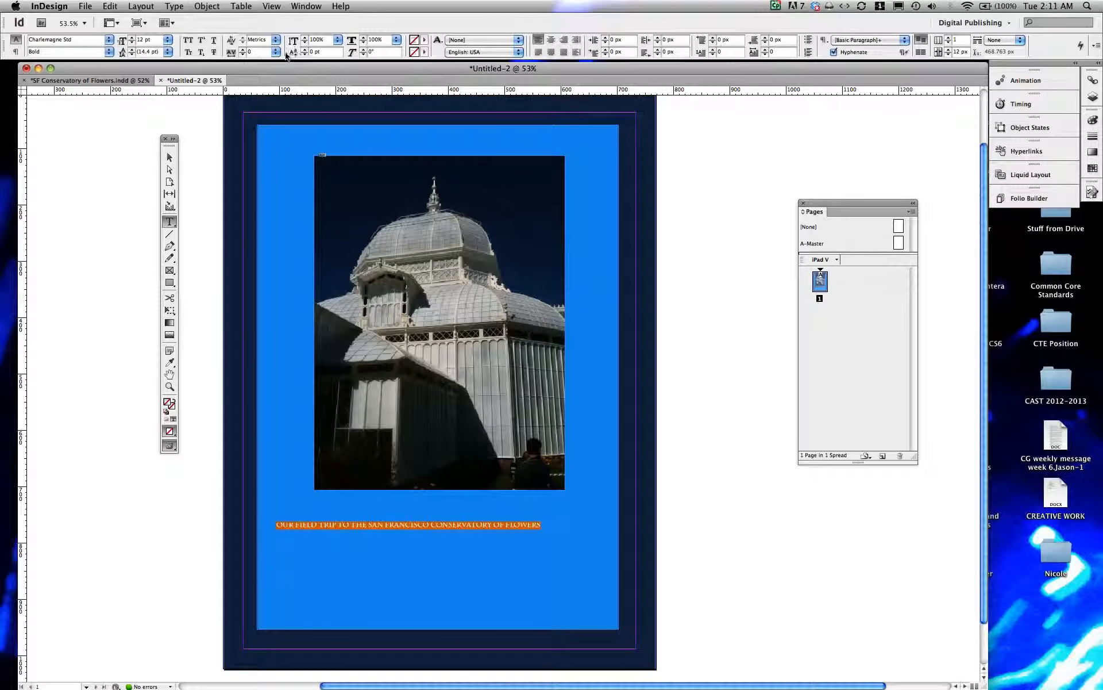
click(130, 38)
click(131, 38)
click(131, 38)
click(131, 37)
click(131, 38)
click(131, 37)
click(130, 38)
click(130, 38)
click(130, 38)
click(131, 37)
click(131, 37)
click(130, 37)
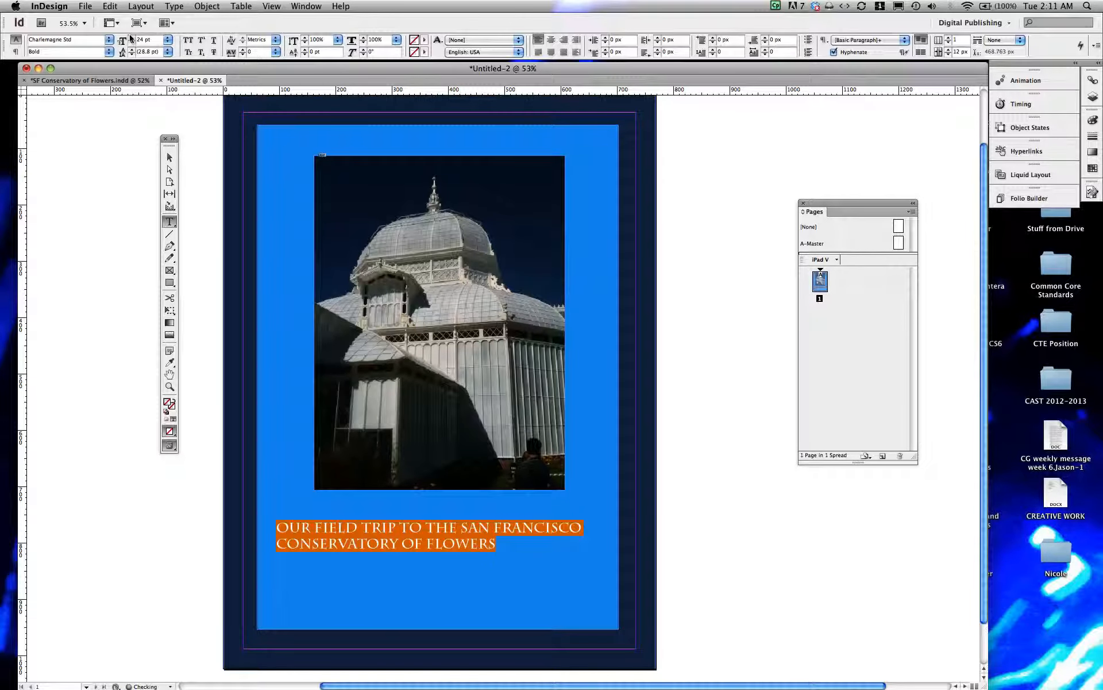
click(130, 37)
click(130, 38)
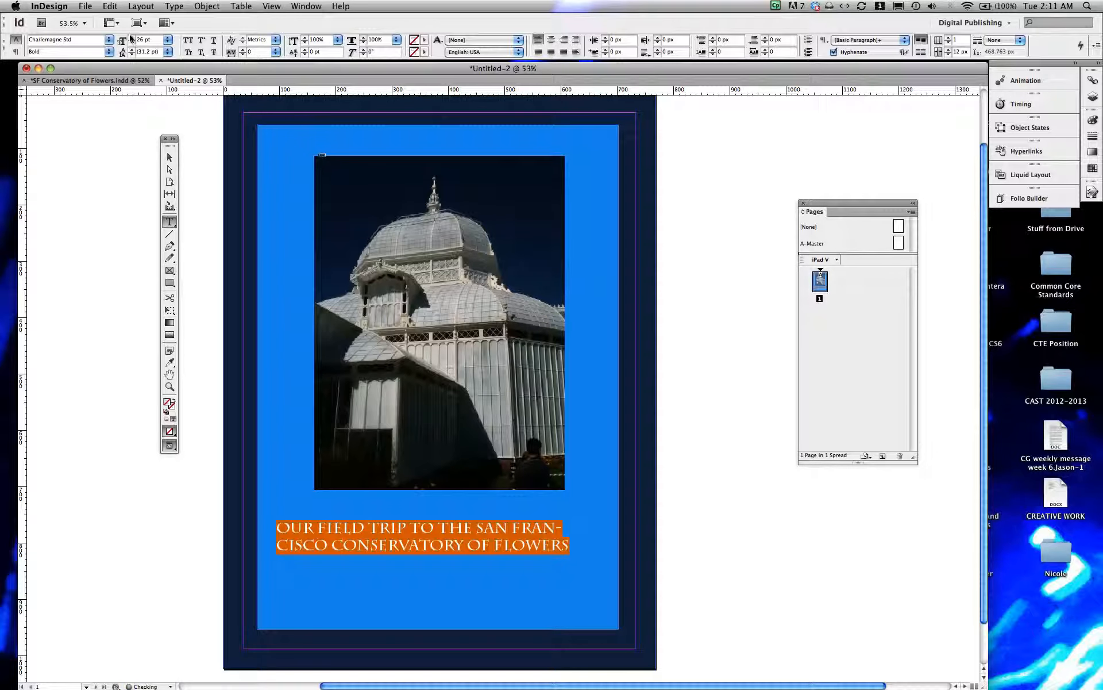
click(131, 37)
click(131, 38)
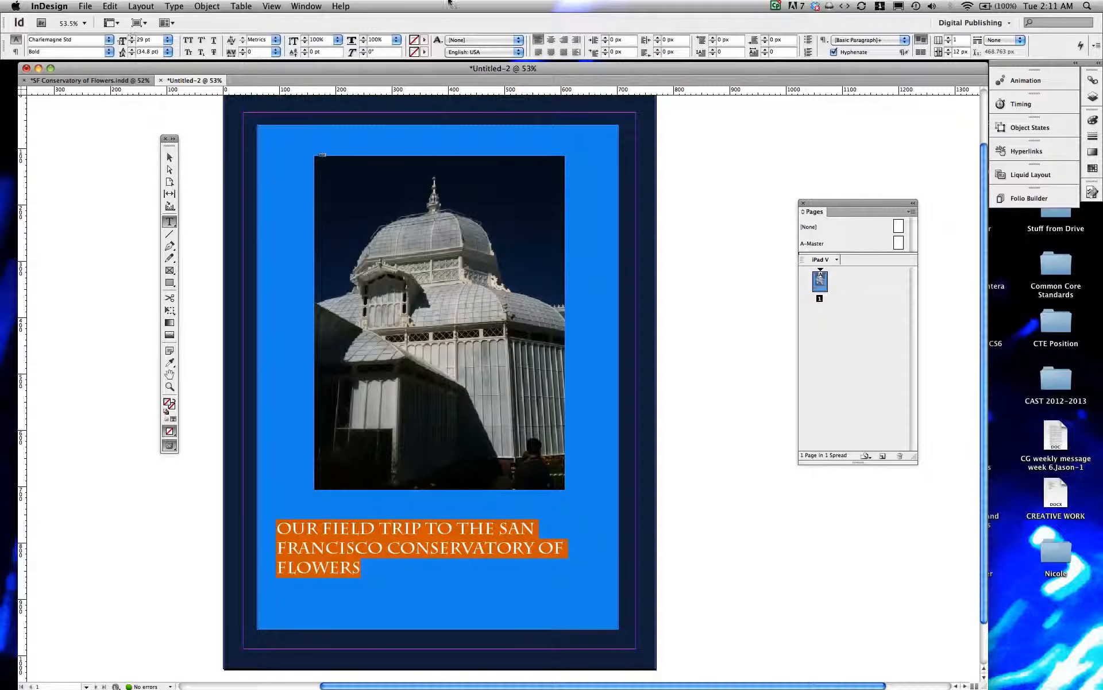
- Centre-align the title and increase its font size to 31 pt
click(550, 39)
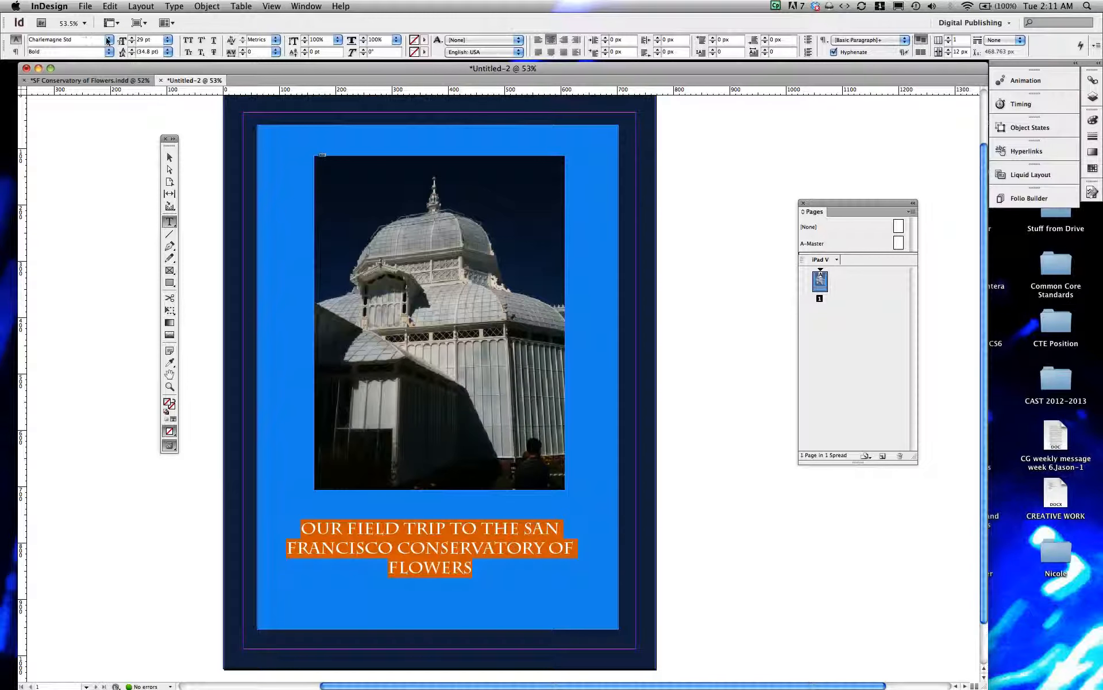
click(130, 38)
click(130, 38)
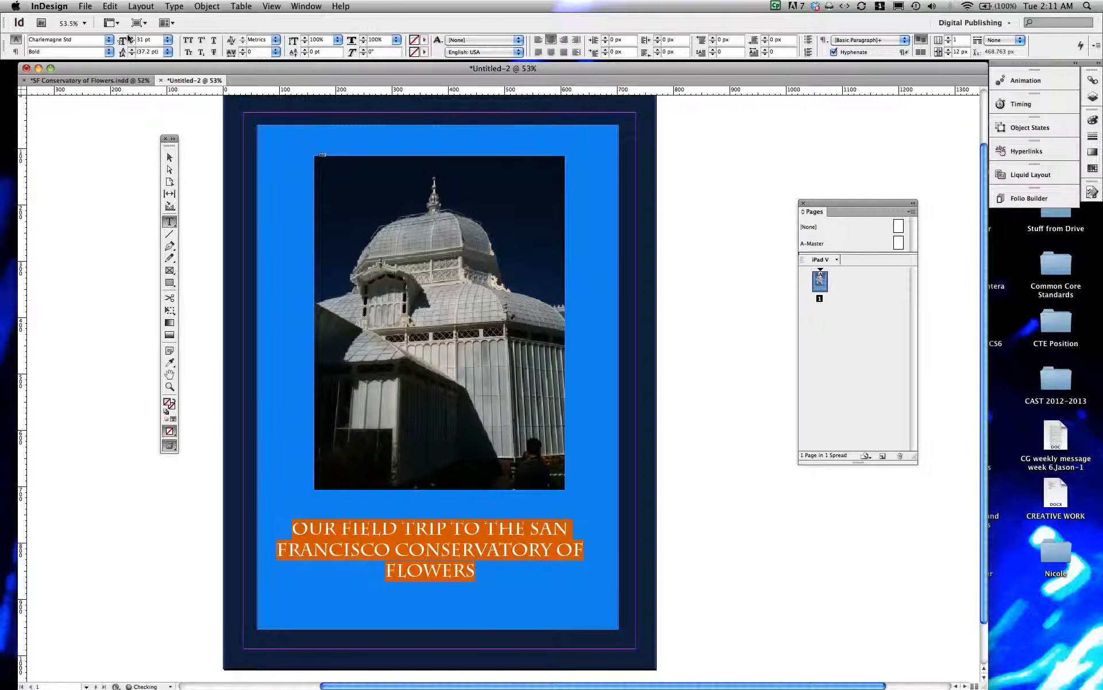
- Keep the title at 31 pt and break it into three lines, starting new lines before "The" and "Conservatory"
click(130, 38)
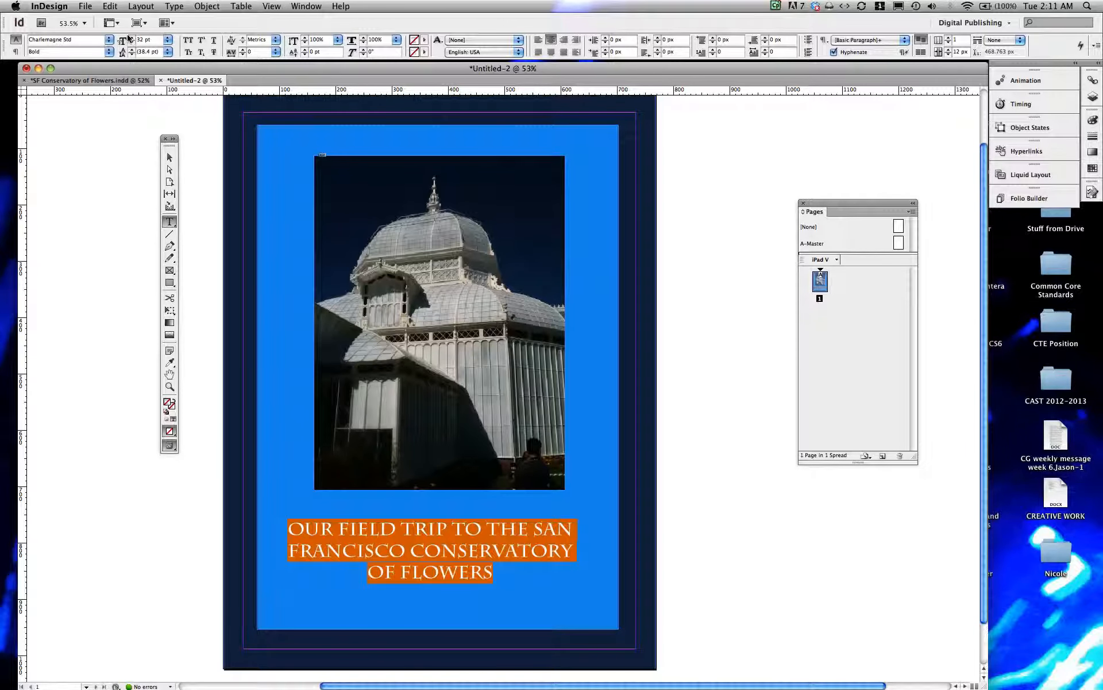
click(131, 43)
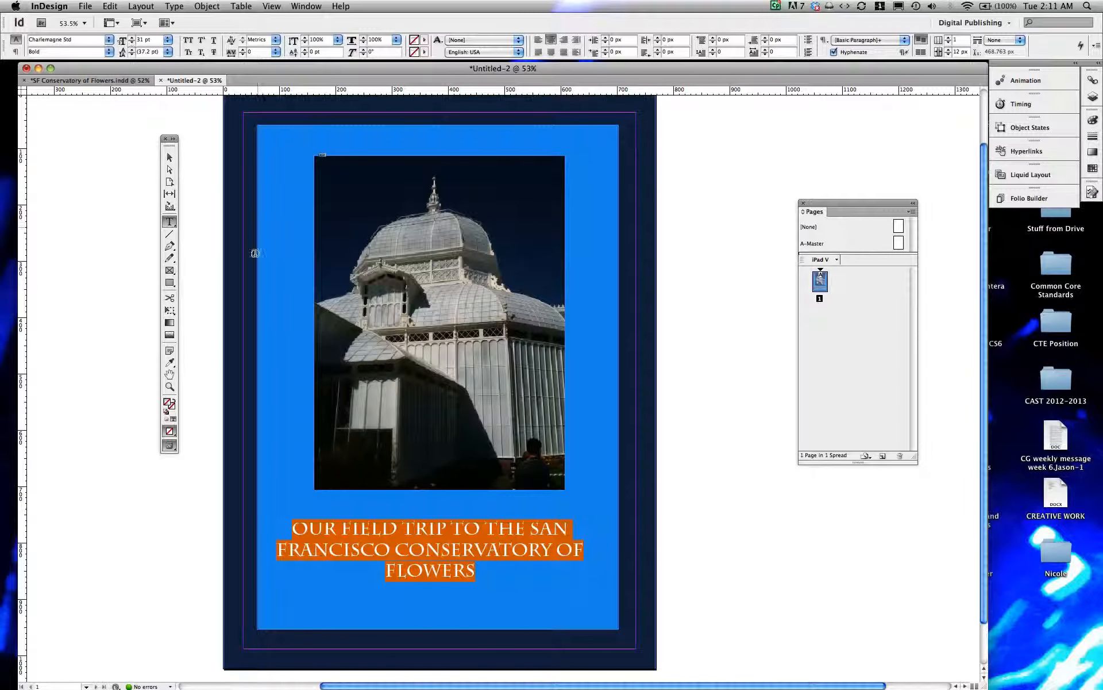
click(482, 522)
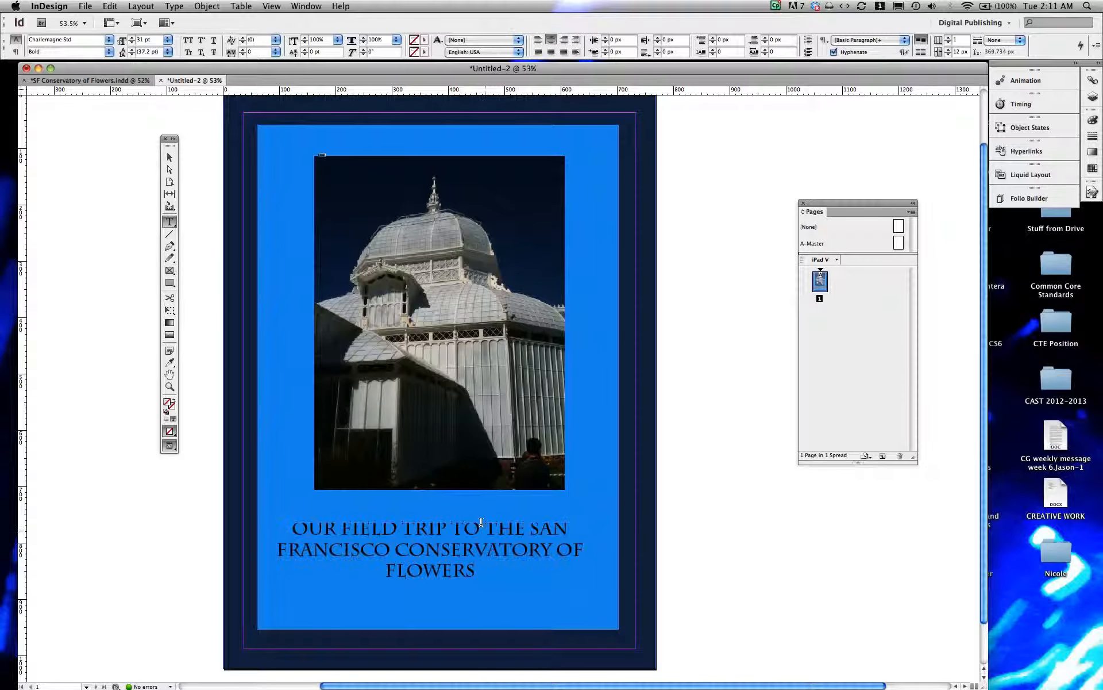
key(Return)
click(492, 549)
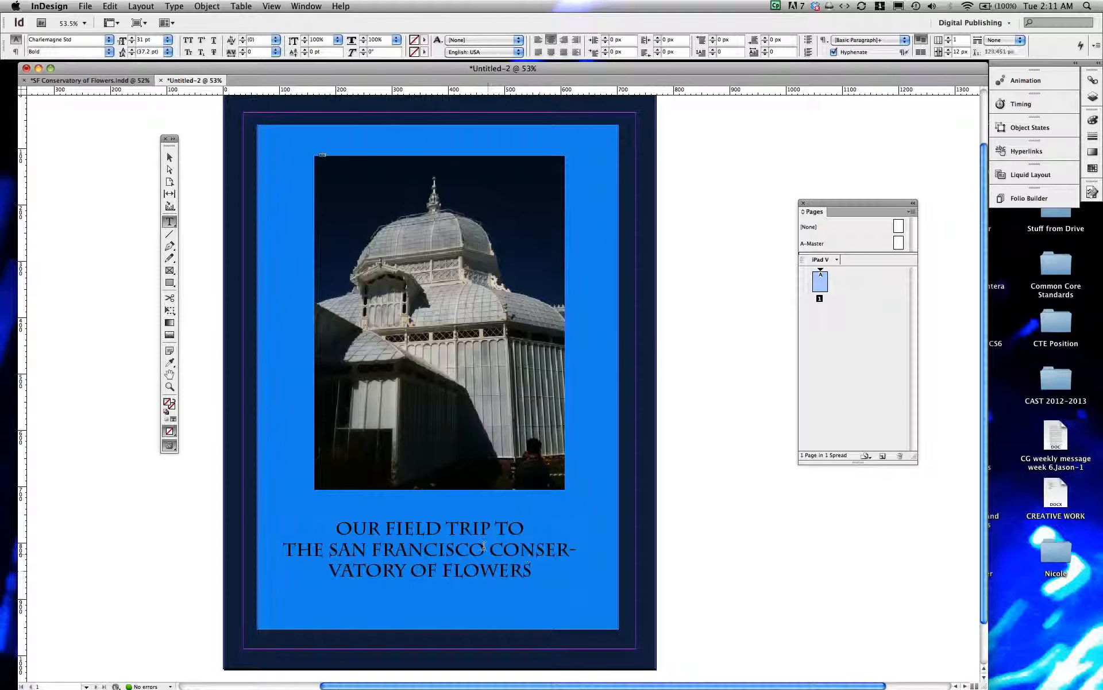
key(Return)
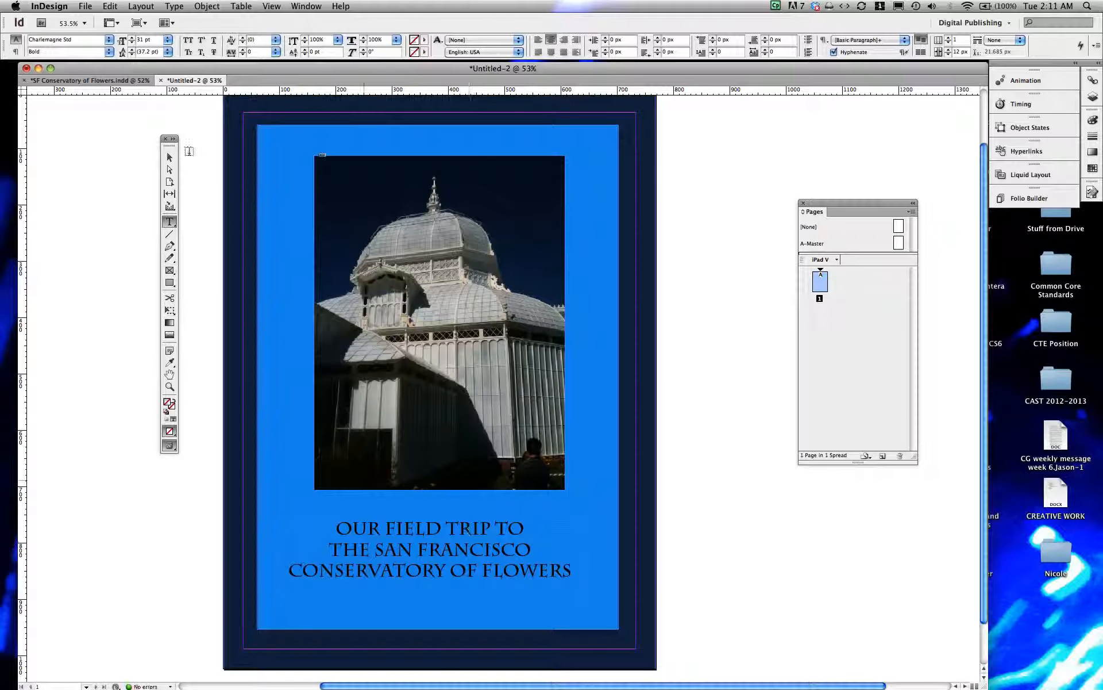
- Move the title frame up beneath the photo to X 111 px, Y 738 px and shorten it to 110 px high
click(170, 157)
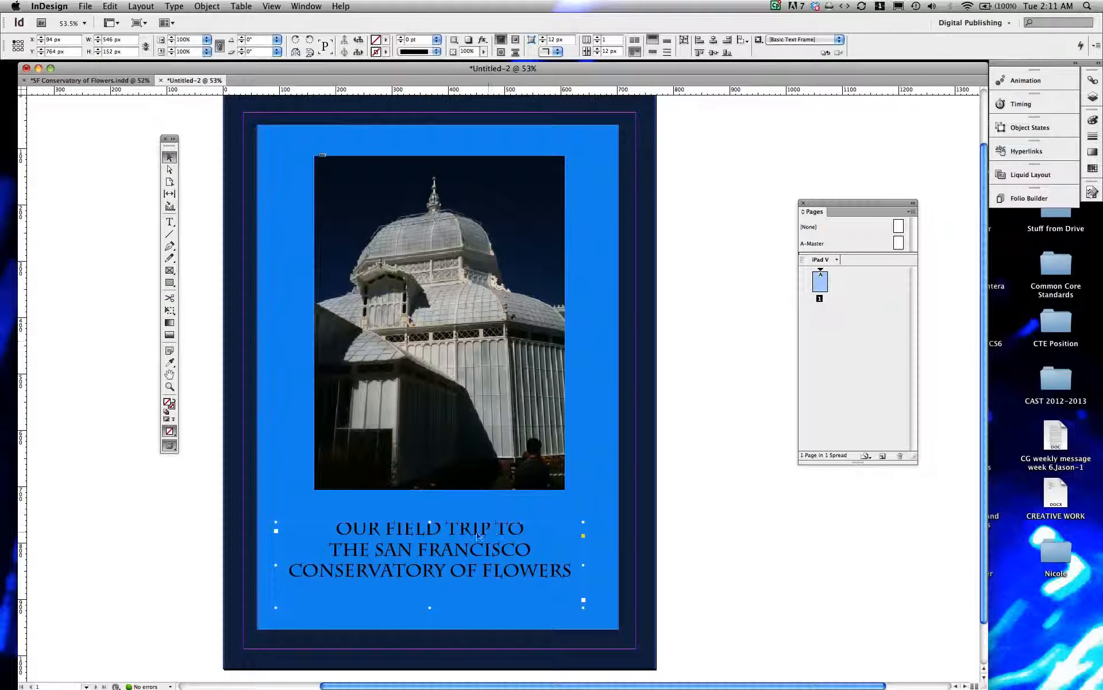
mouse_move(474, 551)
mouse_down()
mouse_move(466, 523)
mouse_move(476, 541)
mouse_up()
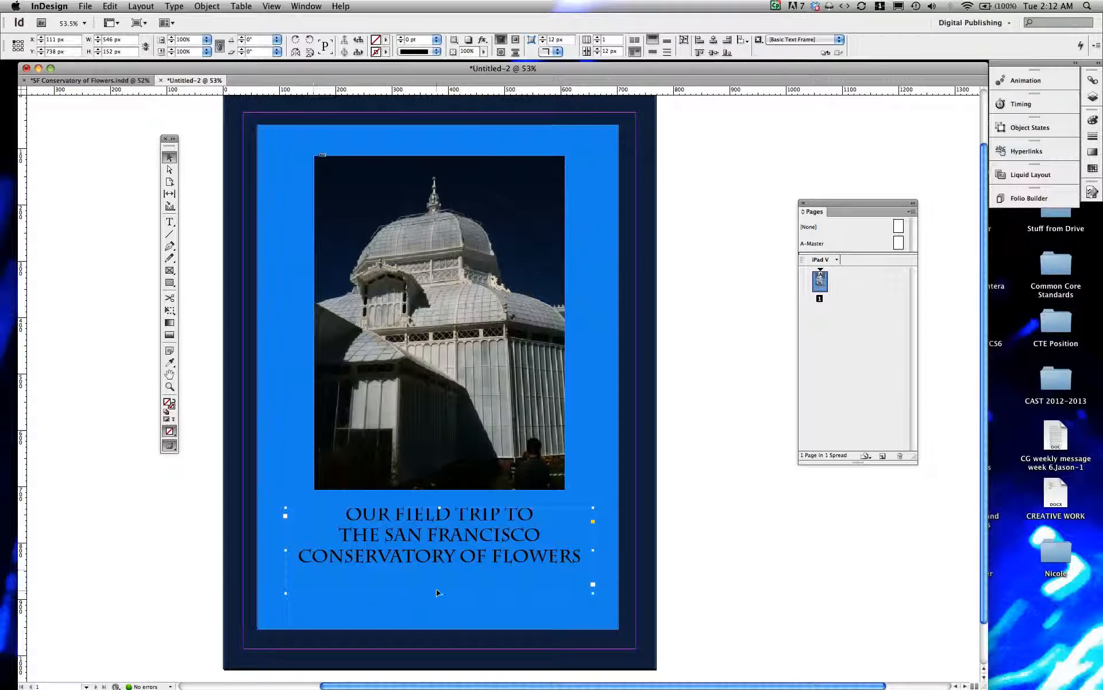
drag(438, 592, 435, 565)
drag(435, 499, 435, 498)
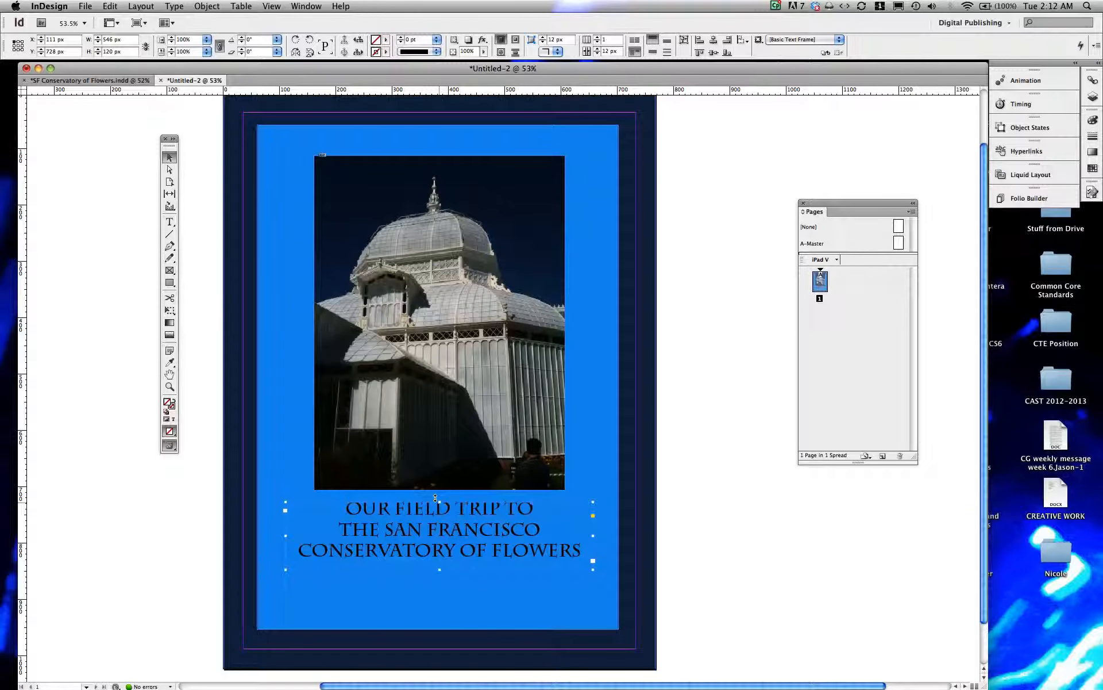
key(super+z)
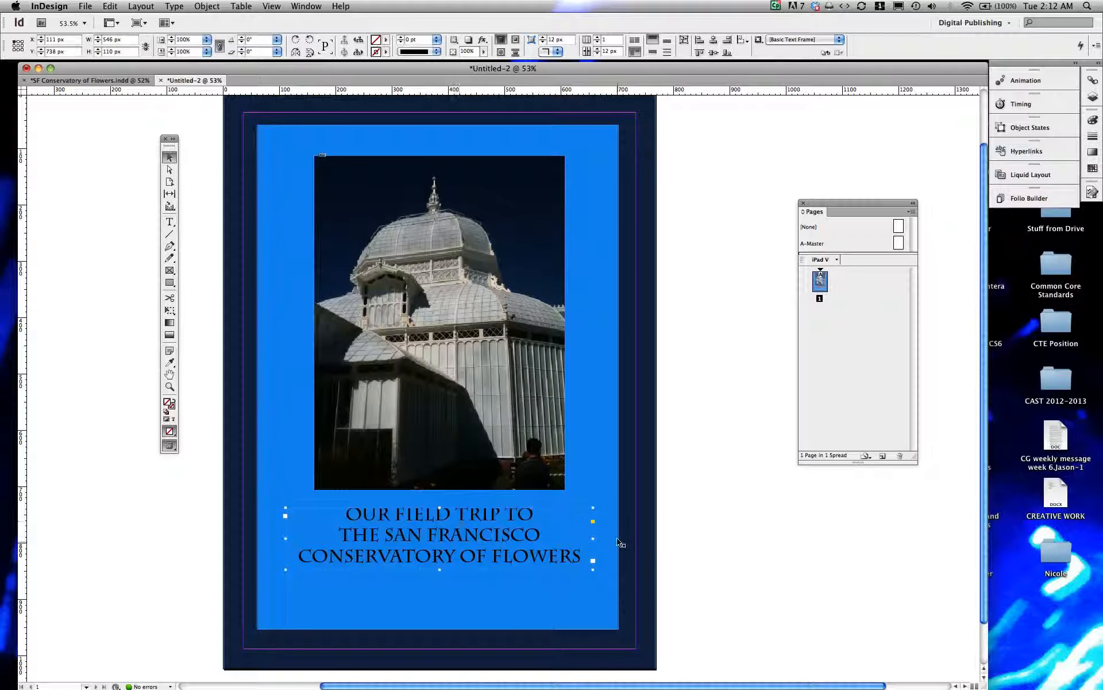
- Draw a separate text frame about 445 px wide and 82 px high on the pasteboard beside the lower part of the page
click(169, 221)
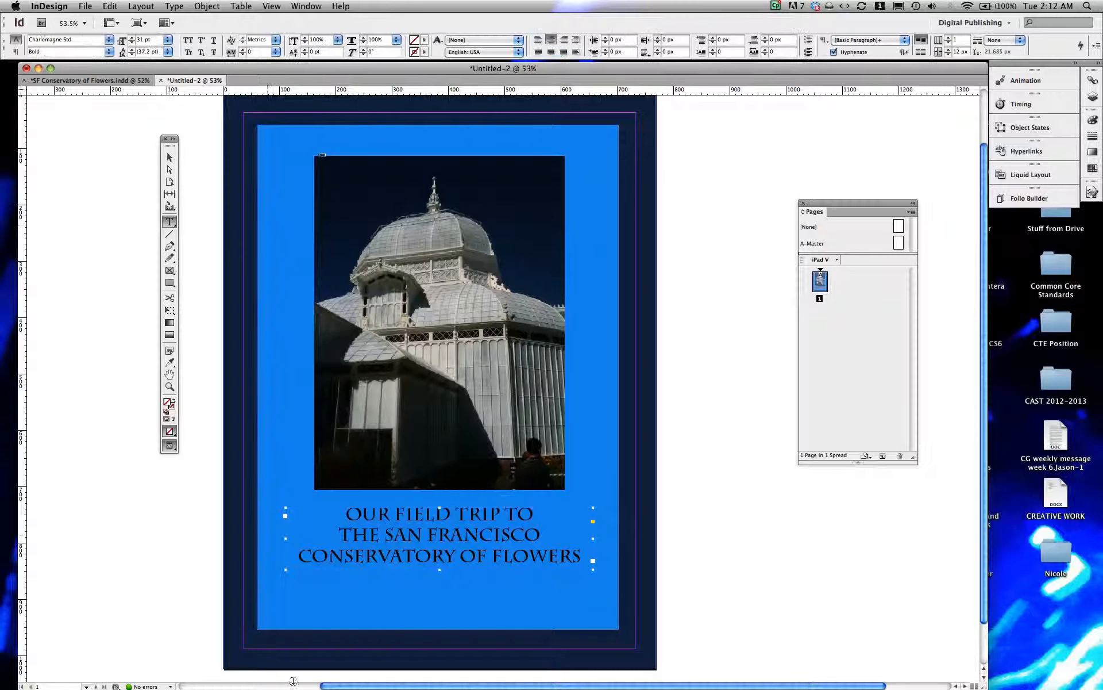
click(287, 595)
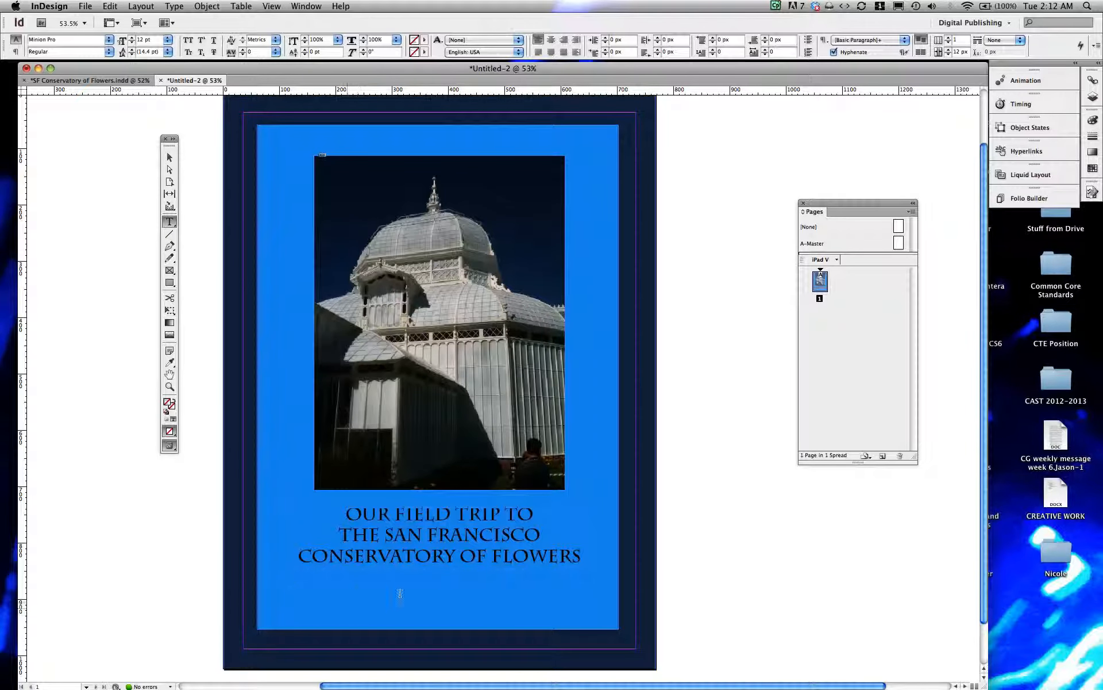
drag(677, 583, 928, 630)
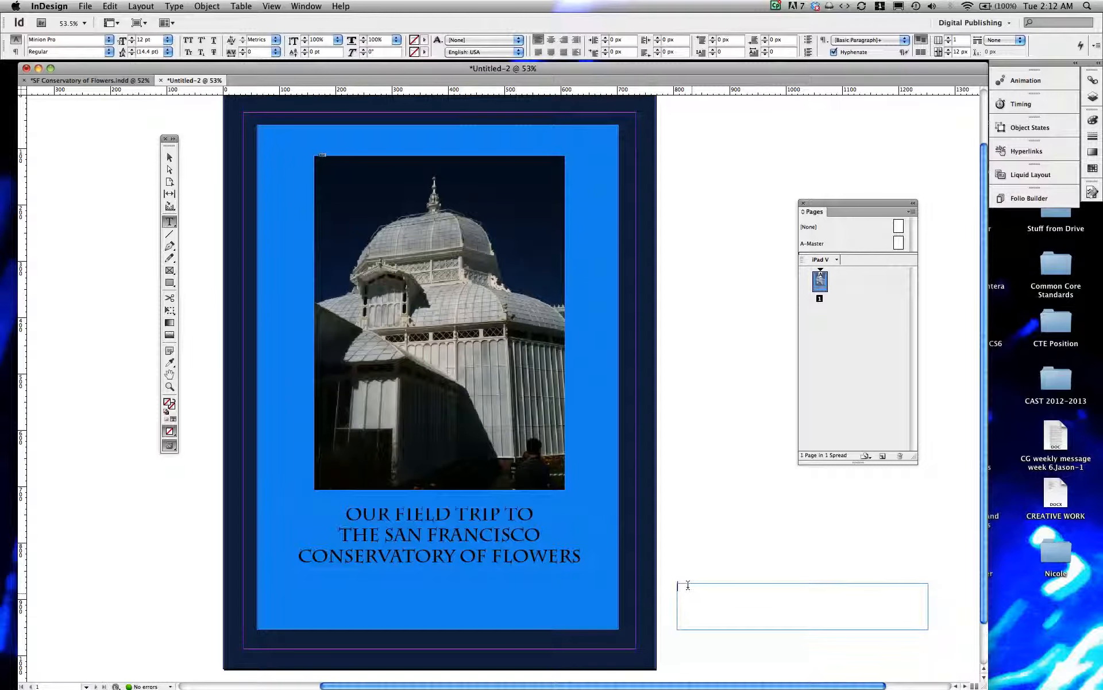
- Enter the class credit line in capitals: the teacher's title and name in possessive form, followed by "FOURTH PERIOD BIOLOGY CLASS"
text(M)
text(r. Larso)
text(ARSON)
text('S FOURTH)
text( PERIOD)
text( BIOLOGY C)
text(LASS)
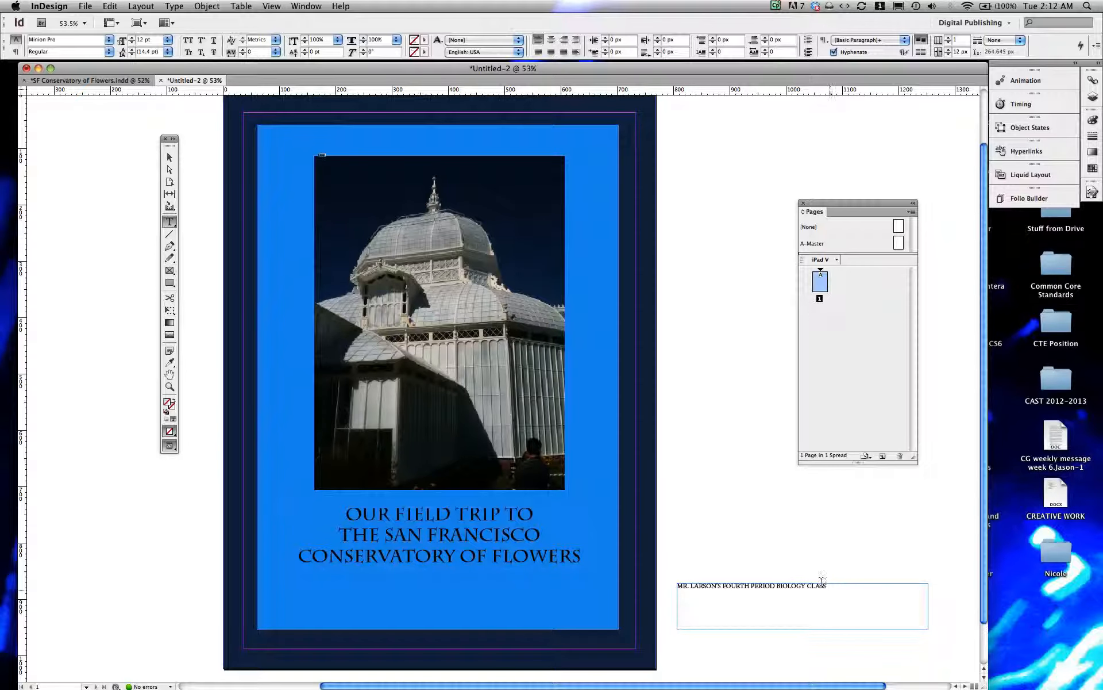
- Select the whole class credit line and increase its font size to 20 pt
drag(822, 582, 669, 558)
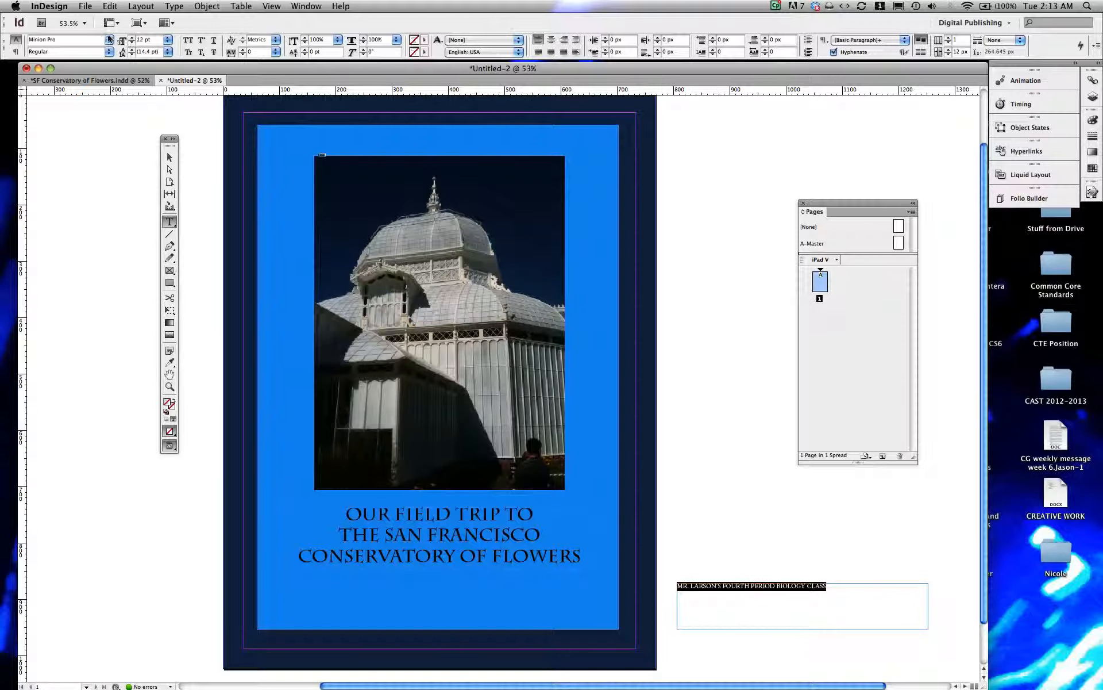
click(131, 37)
click(132, 37)
click(131, 37)
click(132, 37)
click(131, 38)
click(131, 37)
click(131, 37)
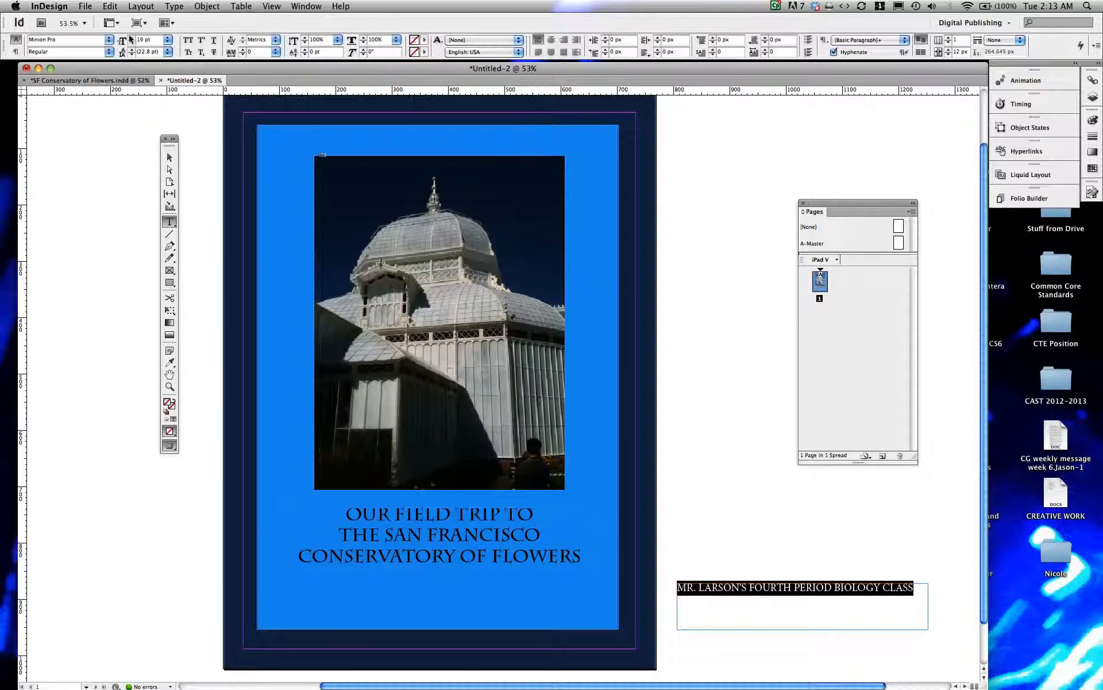
click(132, 37)
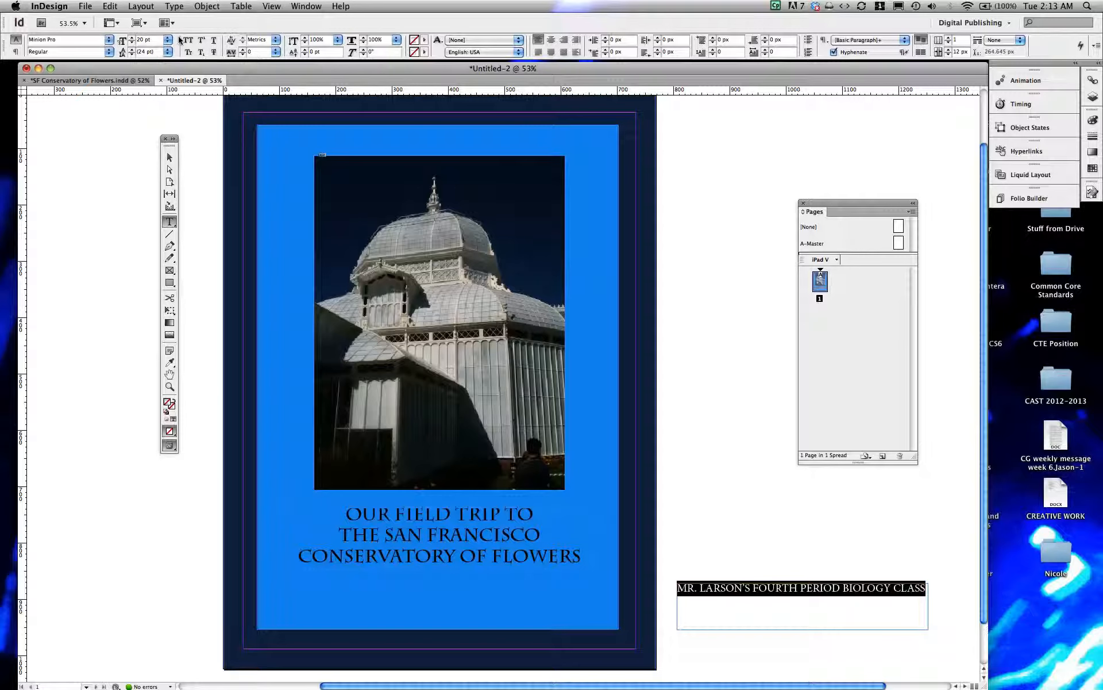
- Set the class credit line's font to Charlemagne Std and reduce its size to 17 pt so it fits on one line
click(108, 40)
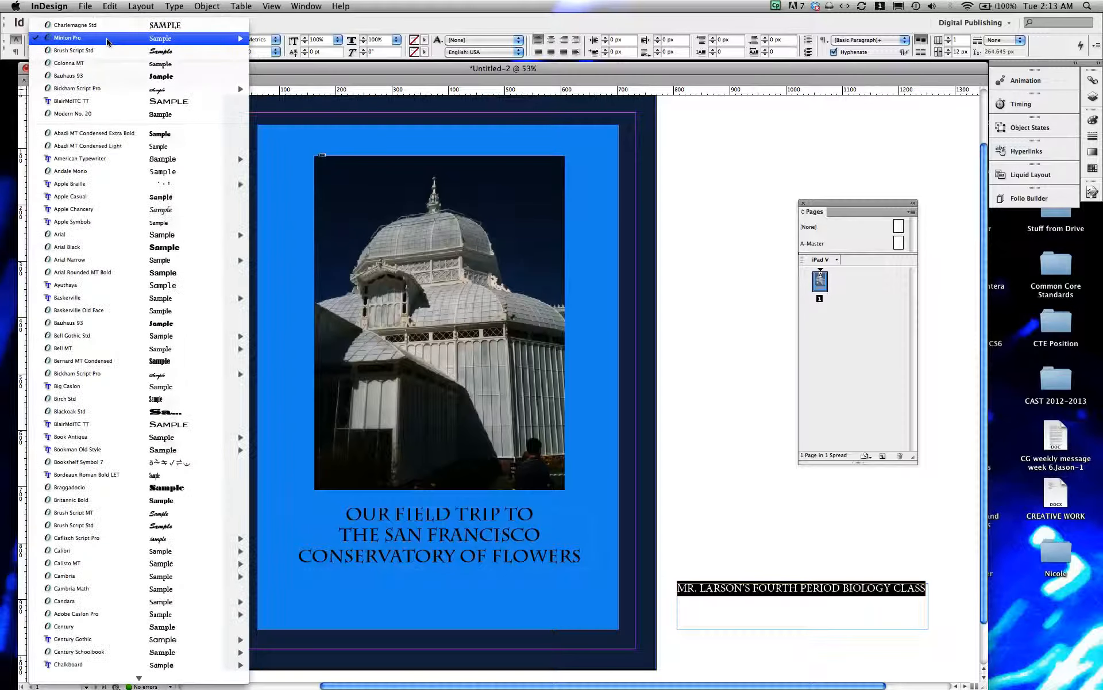
click(87, 25)
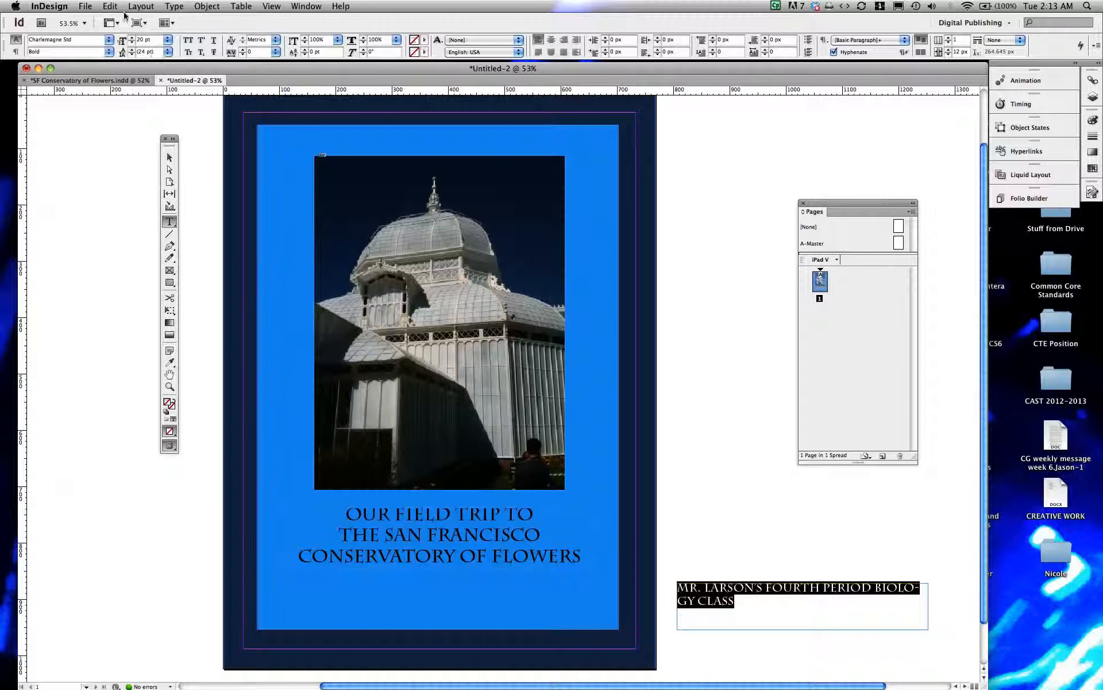
click(132, 41)
click(132, 41)
click(131, 41)
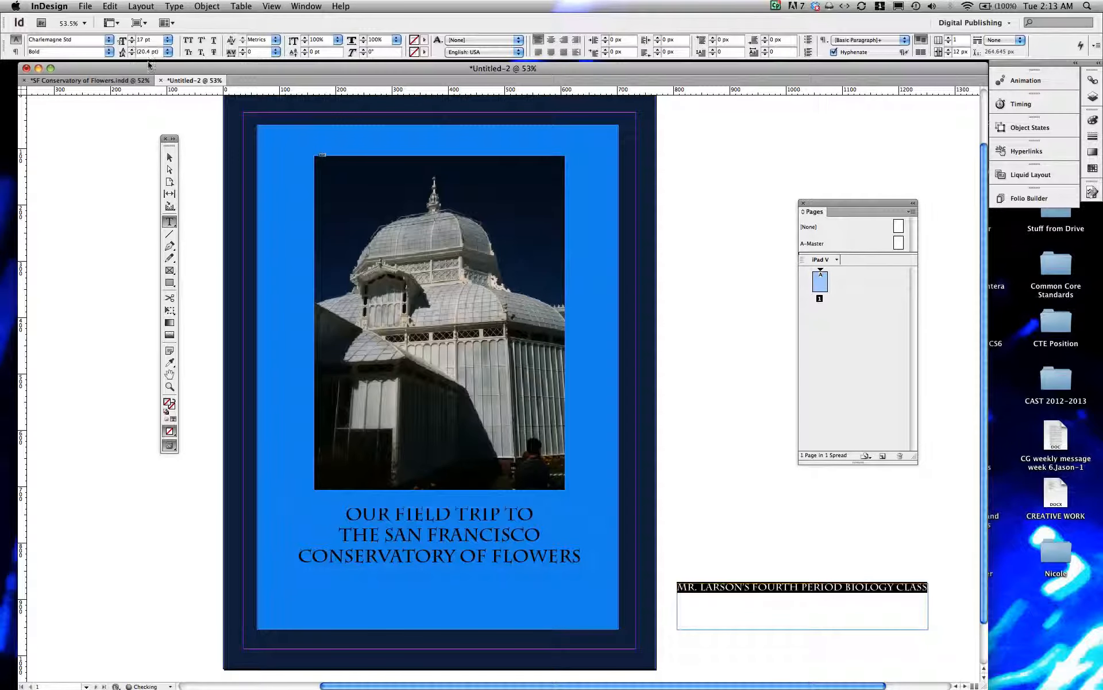
- Shorten the credit line's frame to 22 px high and place it centred below the title at about X 161 px, Y 883 px
click(170, 157)
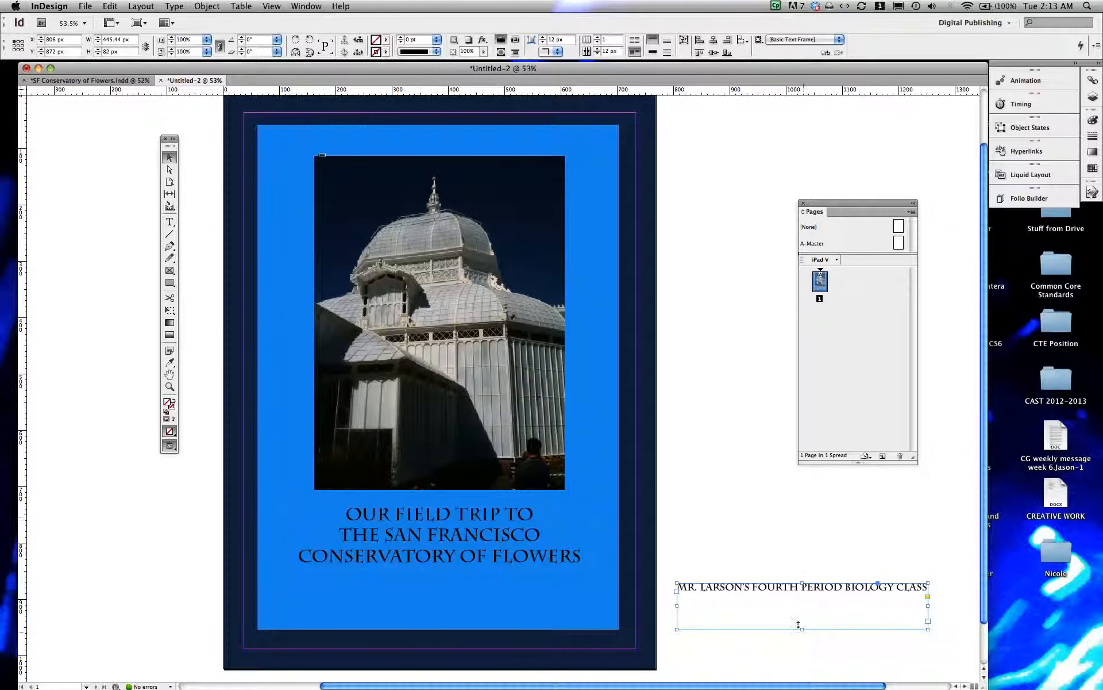
drag(798, 625, 477, 589)
key(Down)
key(Down)
key(Down)
key(Down)
key(Down)
key(Down)
key(Down)
key(Down)
key(Down)
key(Down)
key(Down)
key(Down)
key(Down)
key(Down)
key(Down)
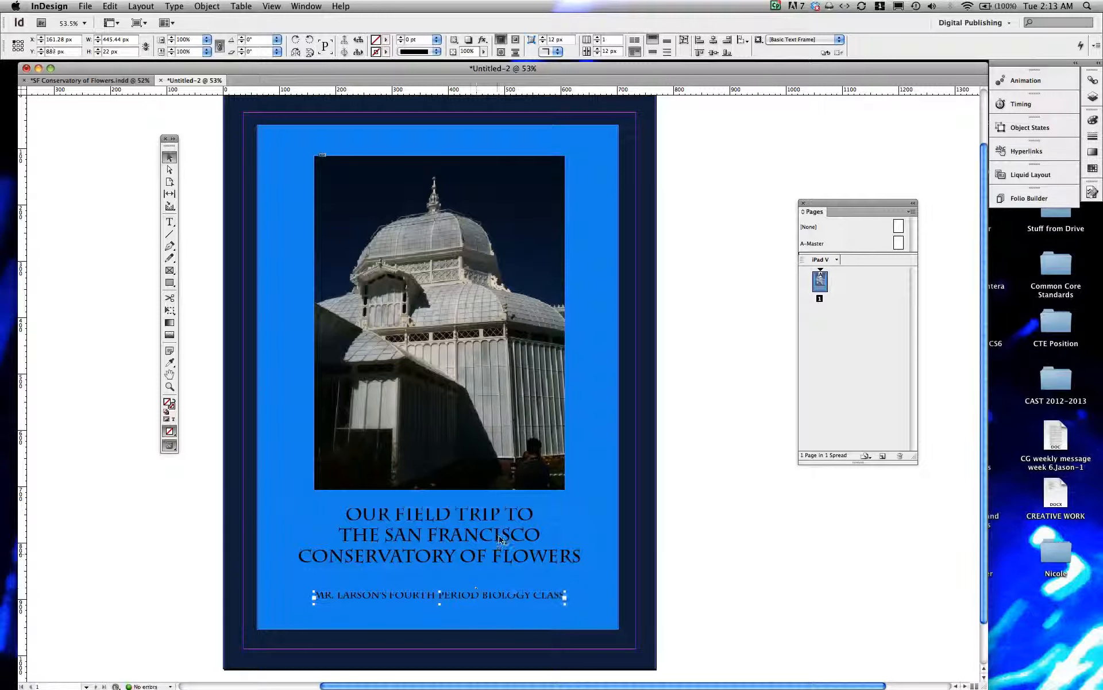
- Nudge the title frame down to Y 753 px, closer to the class credit line
click(498, 535)
key(Down)
key(Down)
key(Down)
key(Down)
key(Down)
key(Down)
key(Down)
key(Down)
key(Down)
key(Down)
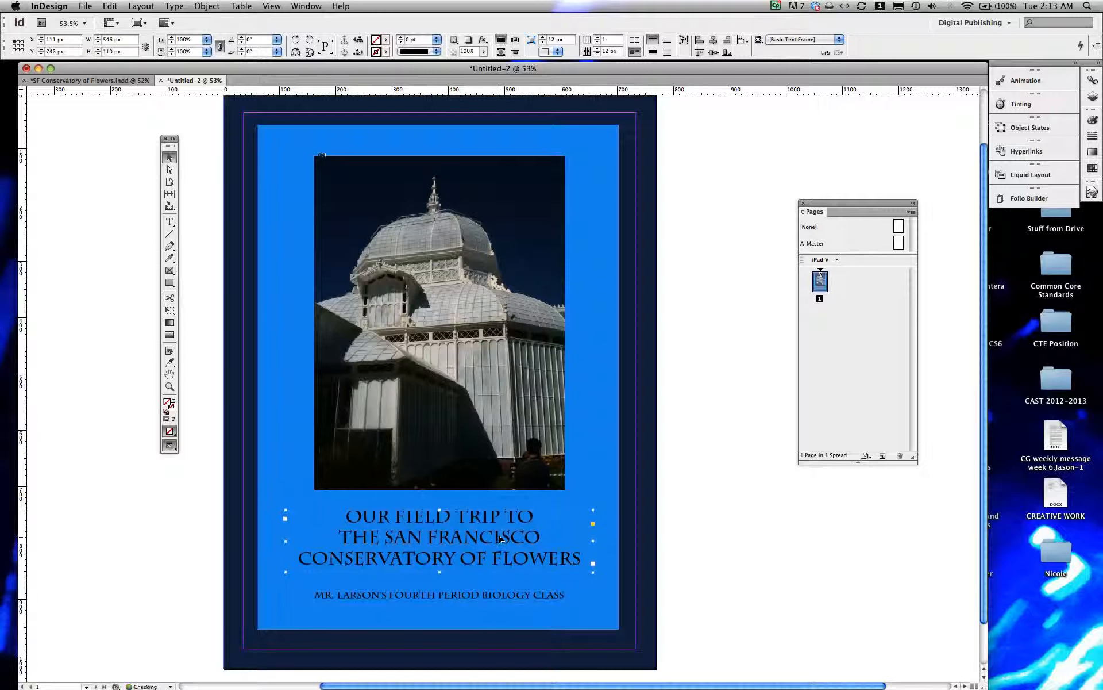
key(Down)
key(Down)
key(Down)
key(Down)
key(Down)
key(Down)
key(Down)
key(Down)
key(Down)
key(Down)
key(Down)
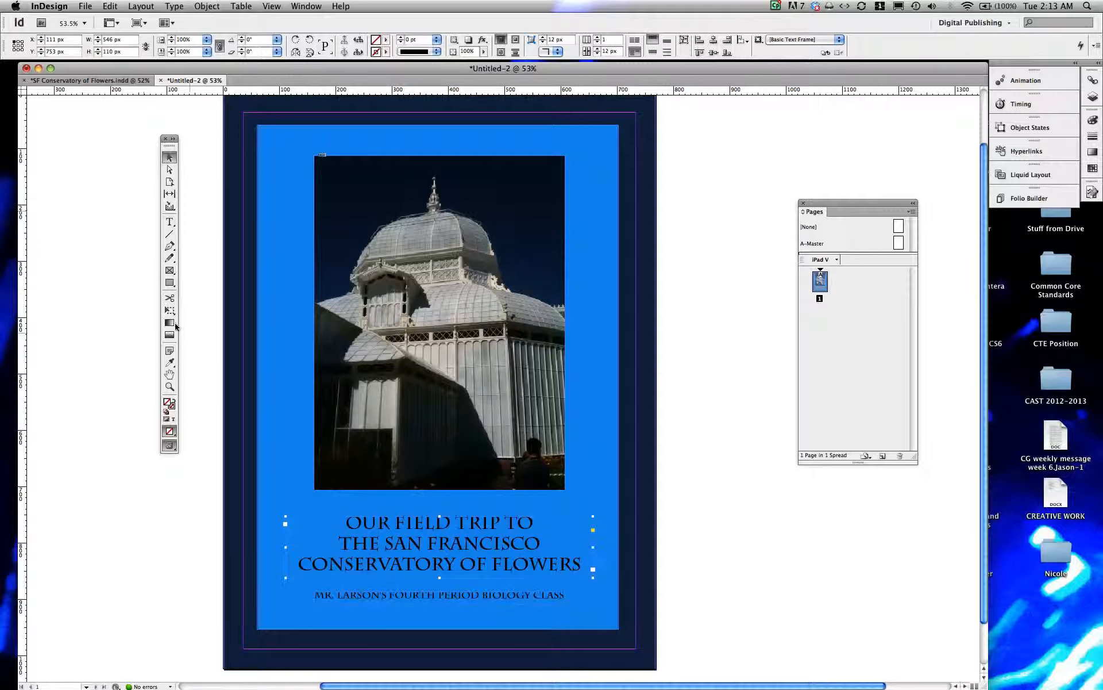
- Draw a rectangle about 476 px wide and 624 px high over the photo, extending slightly past its edges
click(170, 282)
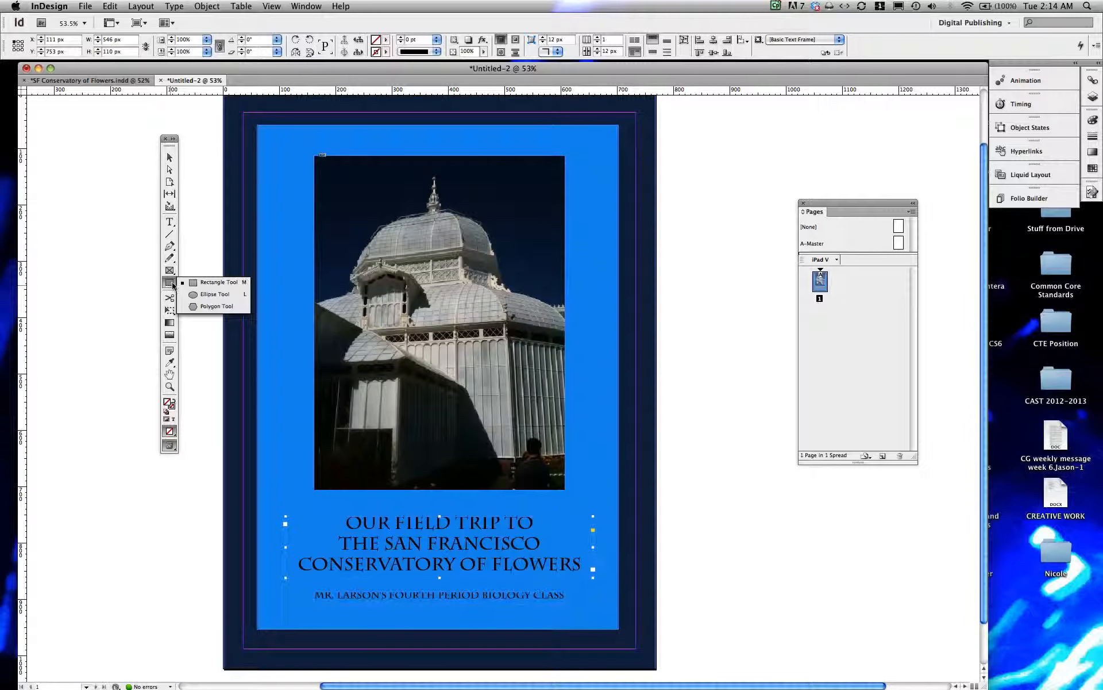
click(188, 282)
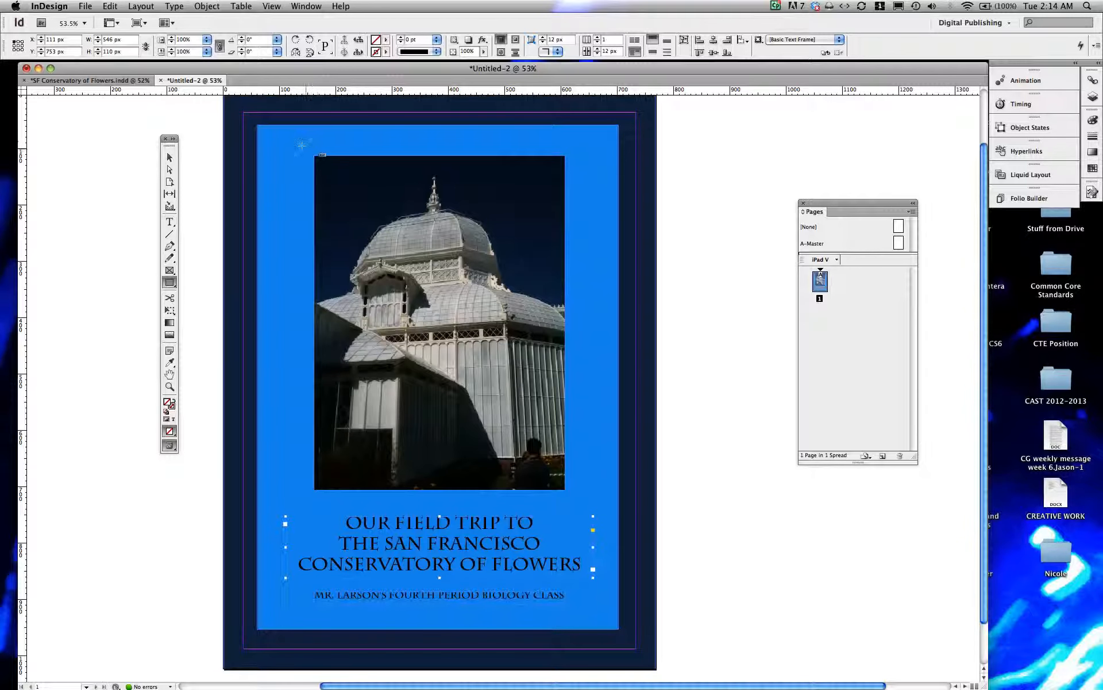
drag(314, 155, 572, 498)
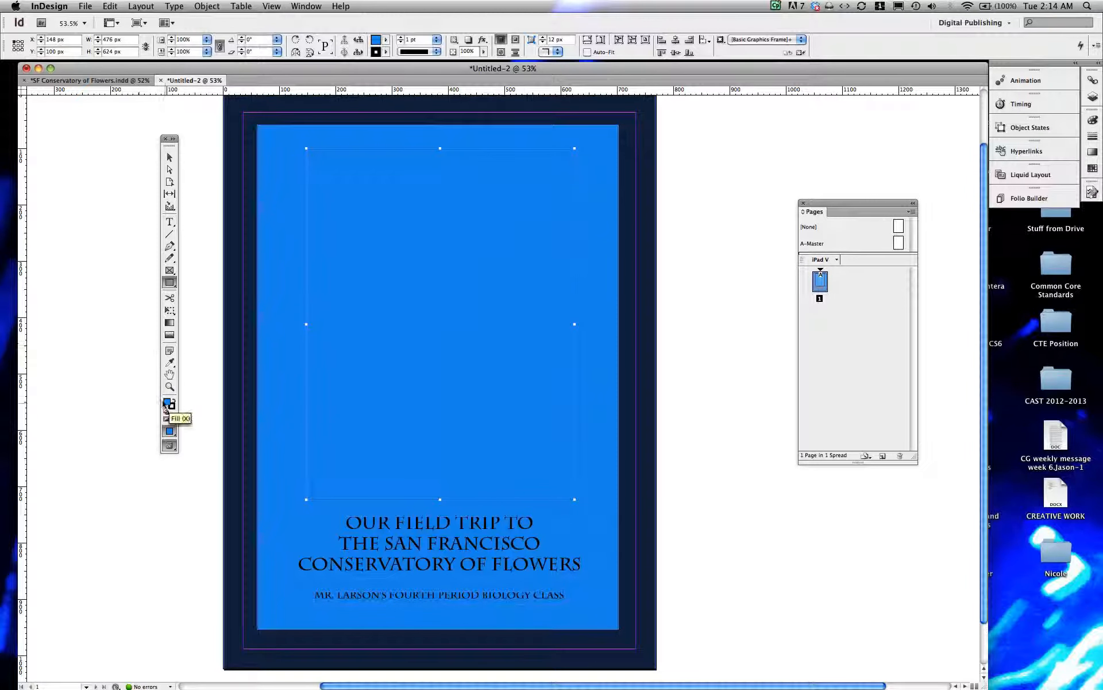
- Fill the new rectangle with near-white, RGB 250, 255, 255
double_click(166, 403)
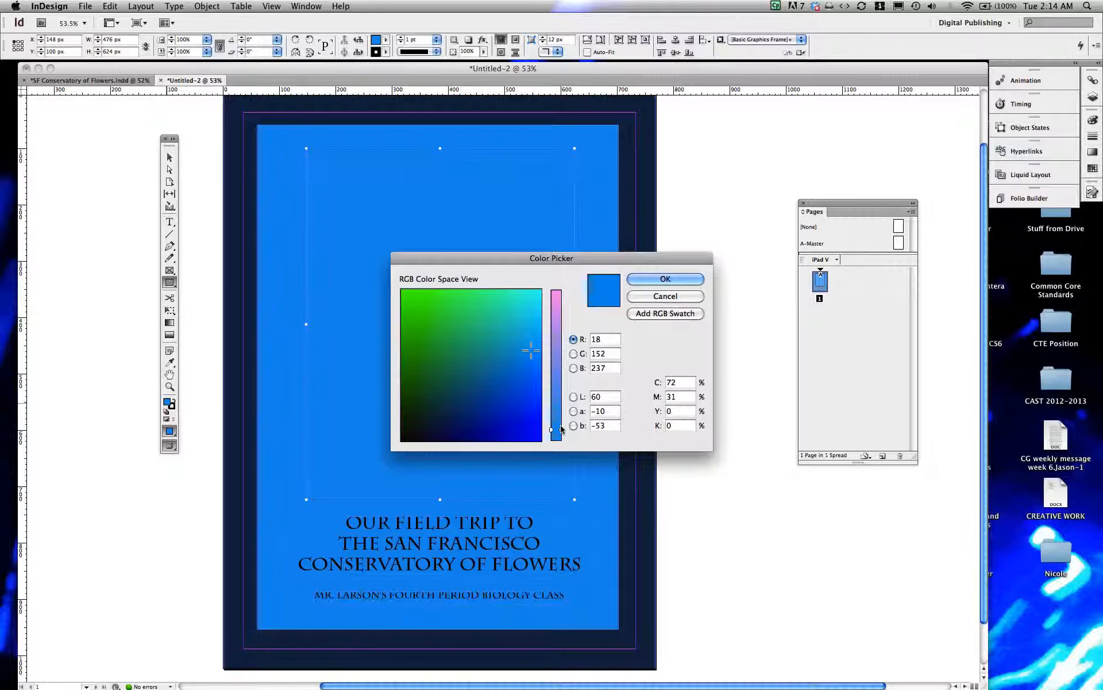
click(556, 294)
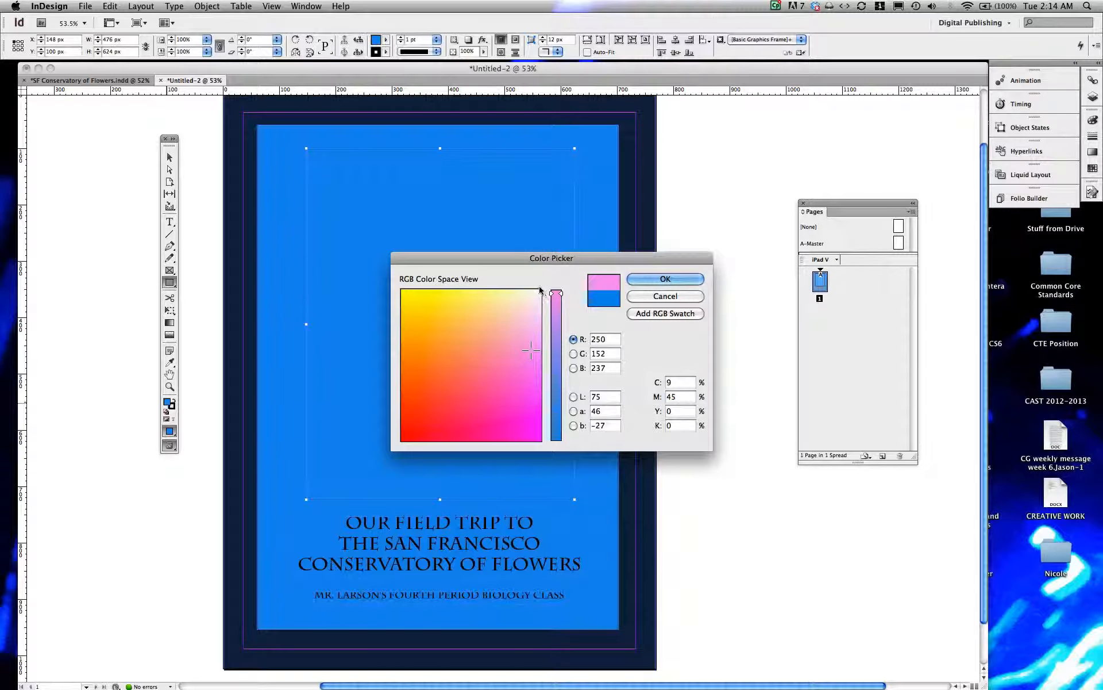
click(539, 291)
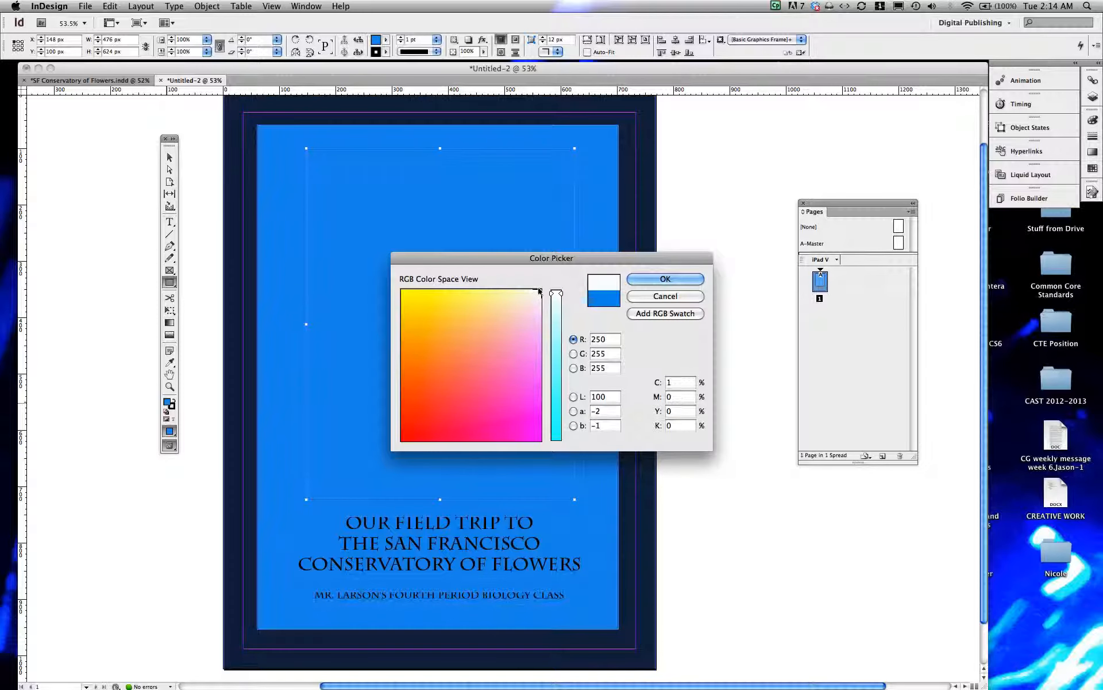
click(665, 279)
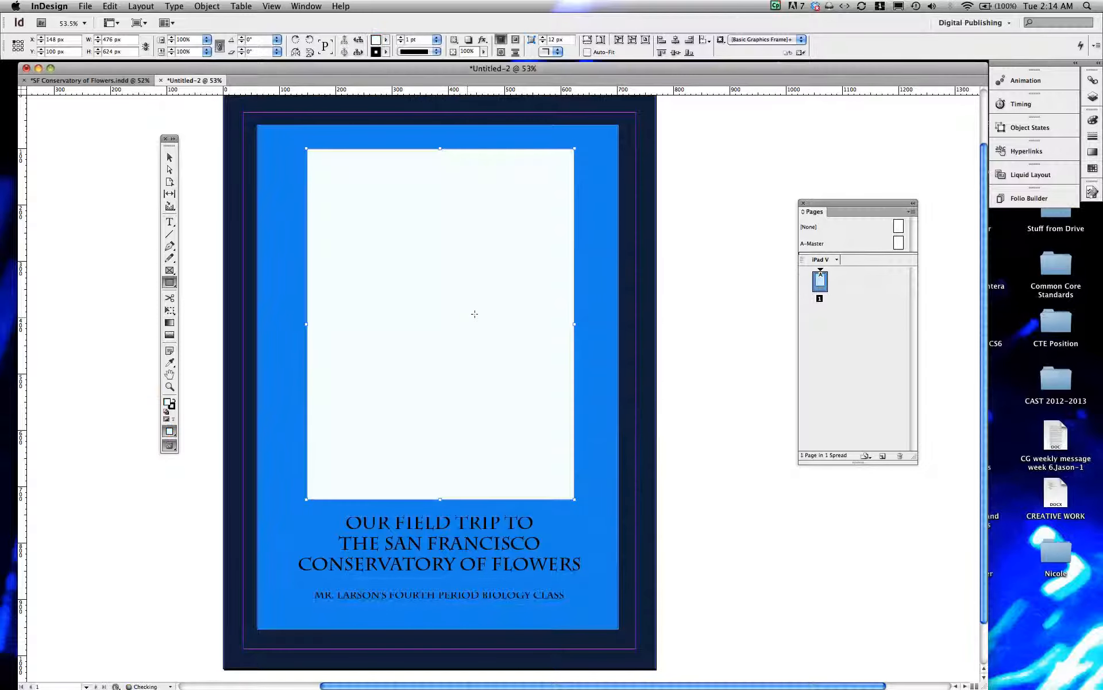
- Send the near-white rectangle backward three levels in the stacking order so it sits behind the photo as a border
right_click(413, 264)
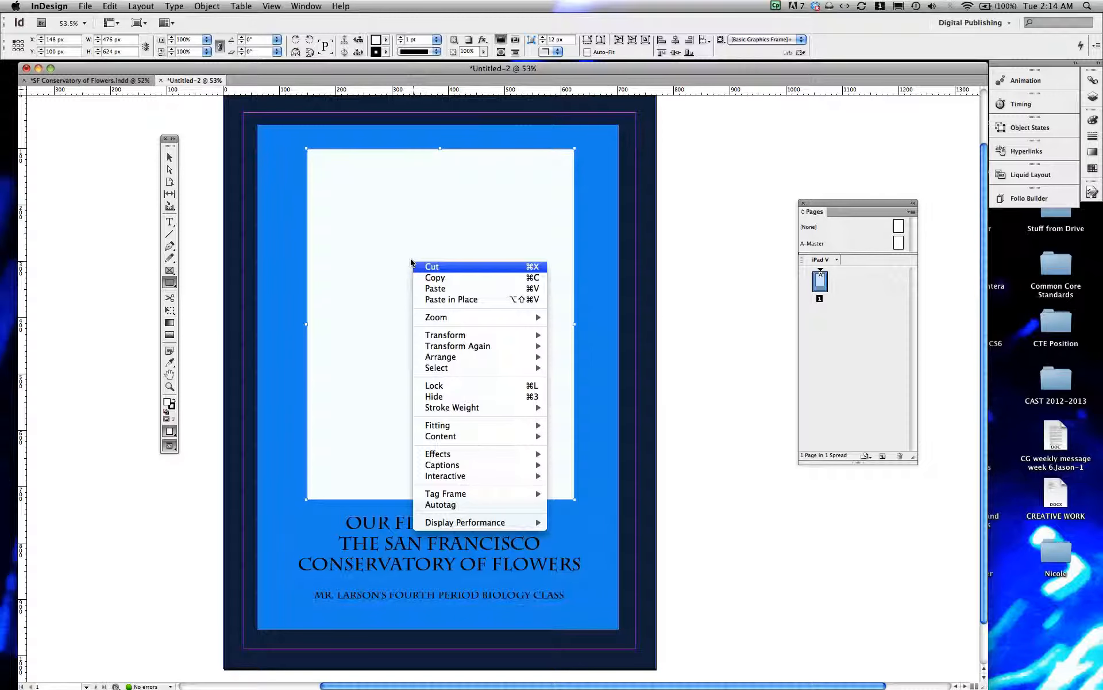
mouse_move(455, 357)
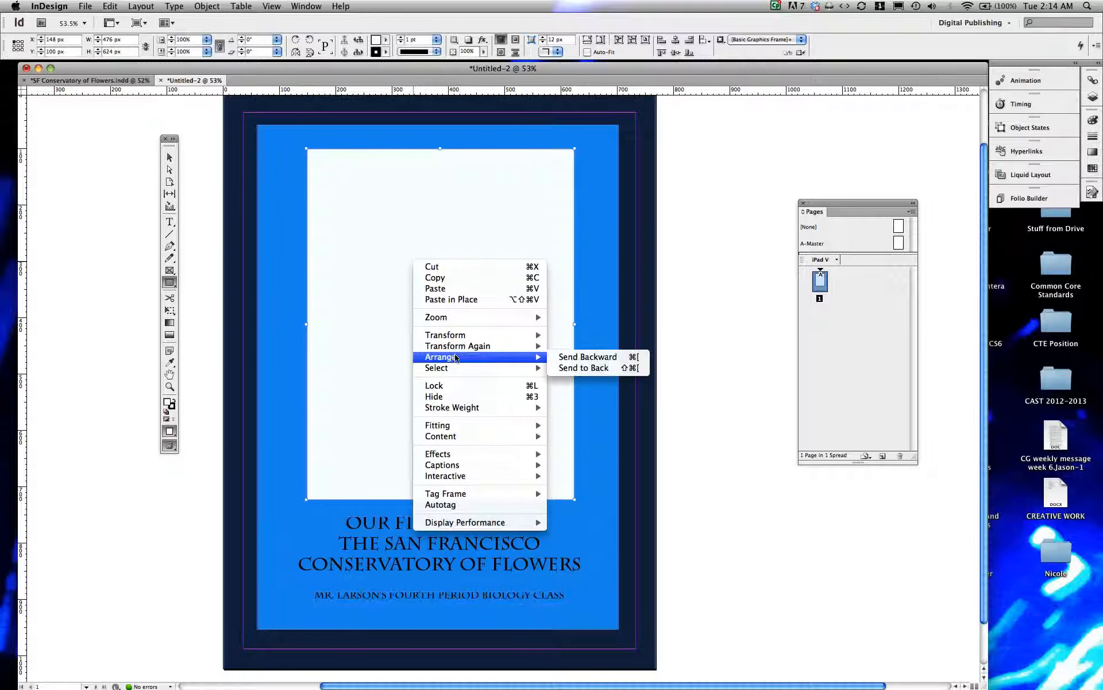
click(572, 358)
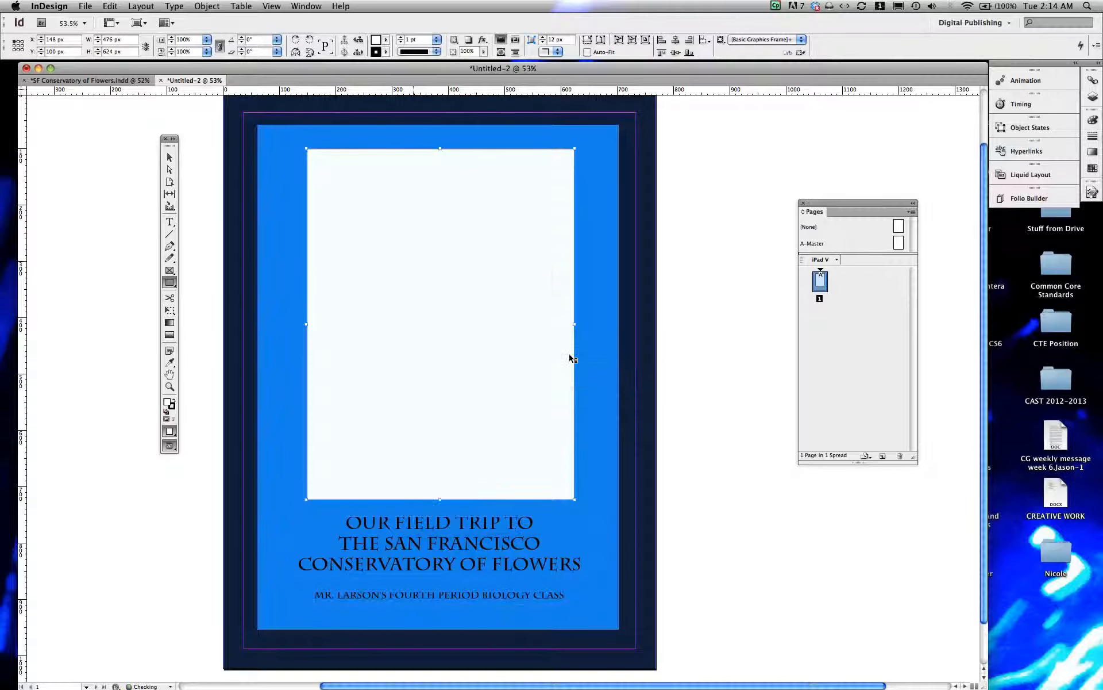
right_click(525, 349)
mouse_move(559, 432)
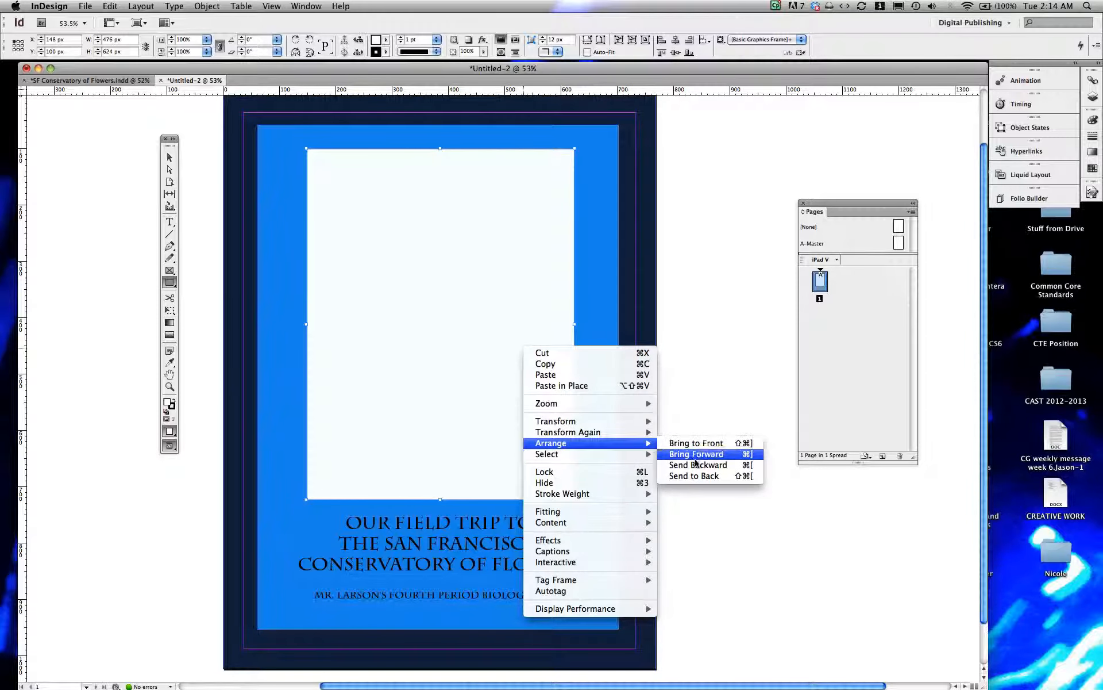
click(697, 464)
right_click(419, 354)
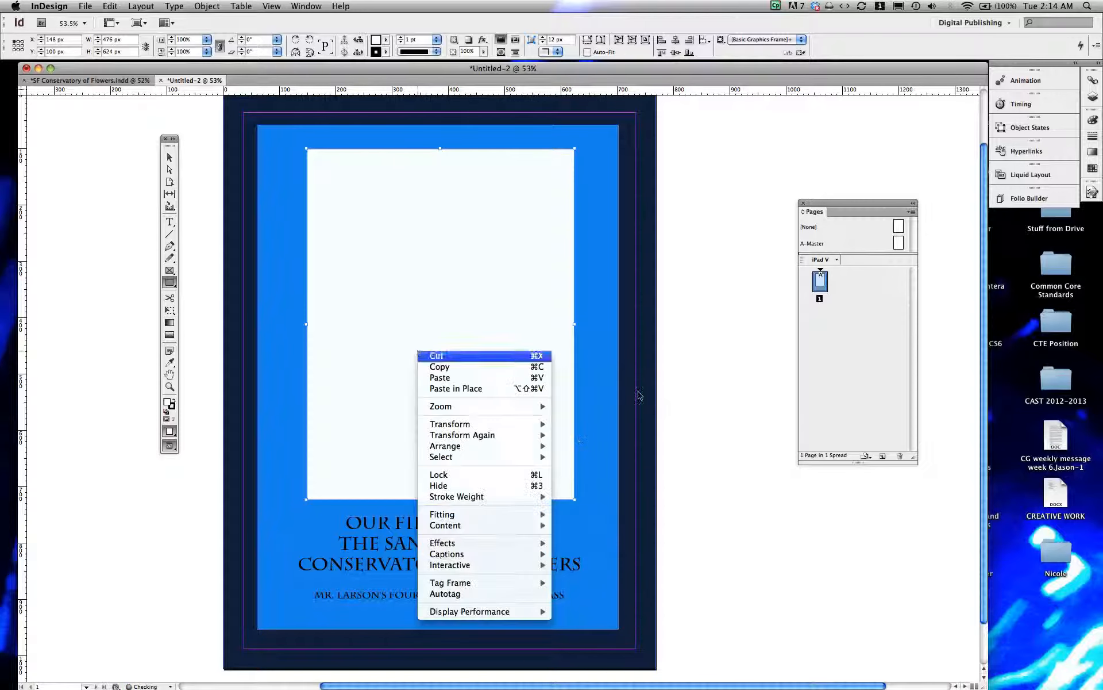
mouse_move(522, 450)
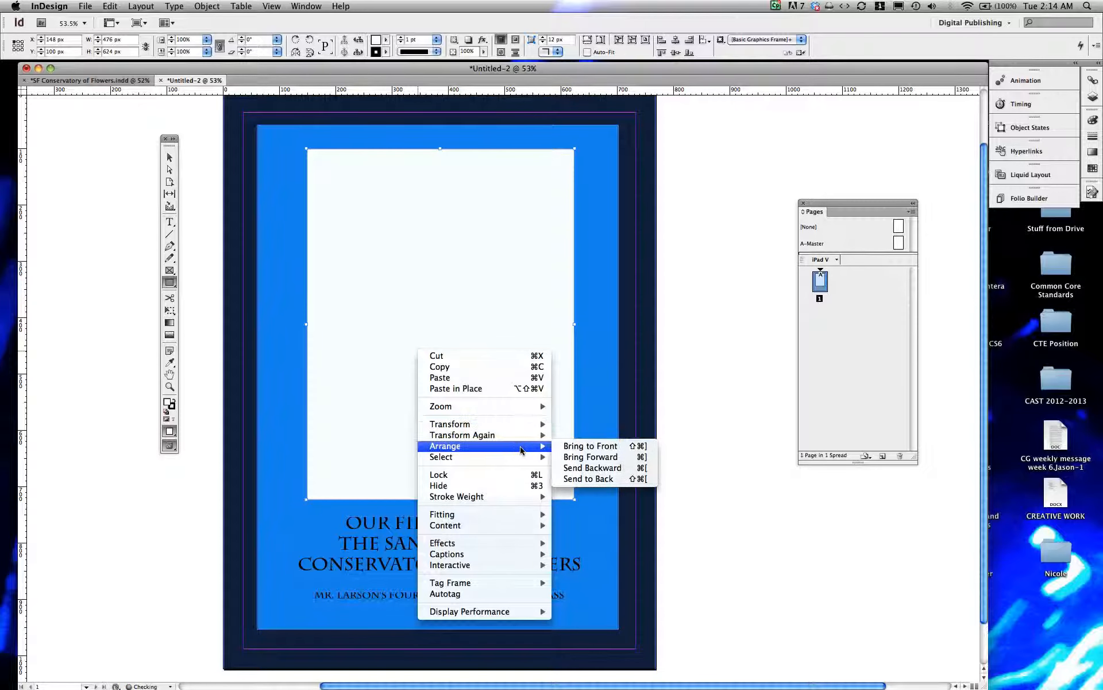
click(598, 468)
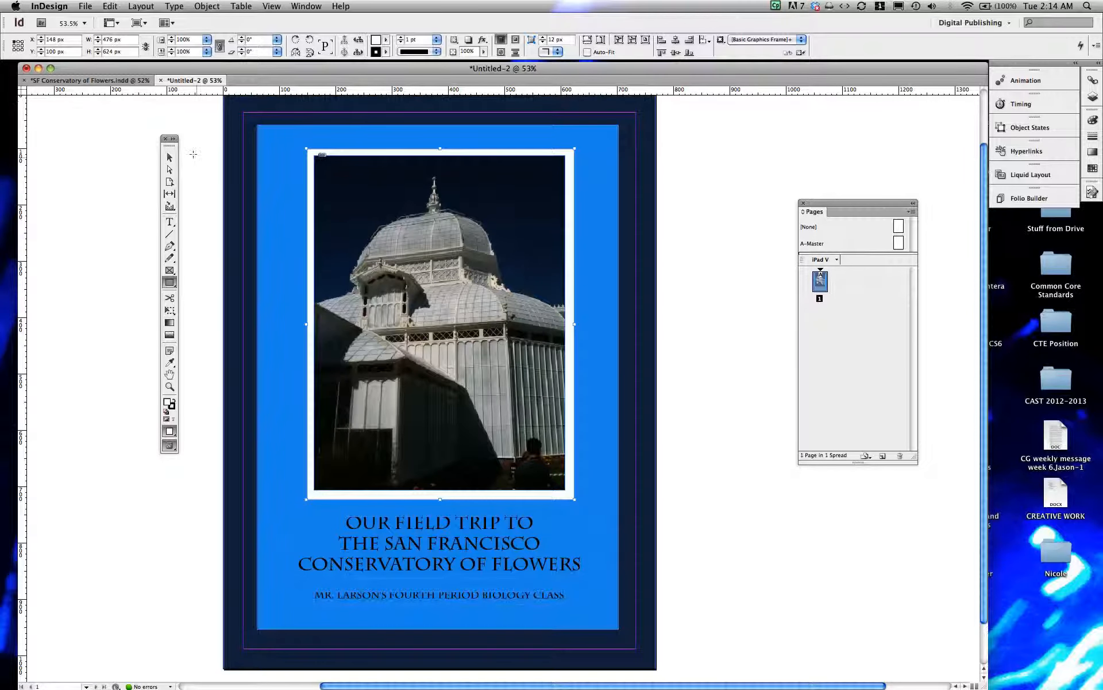
- Move the white border rectangle to X 146 px, Y about 97 px, centred horizontally on the page behind the photo
key(Left)
key(Left)
key(Up)
key(Up)
key(Up)
click(169, 156)
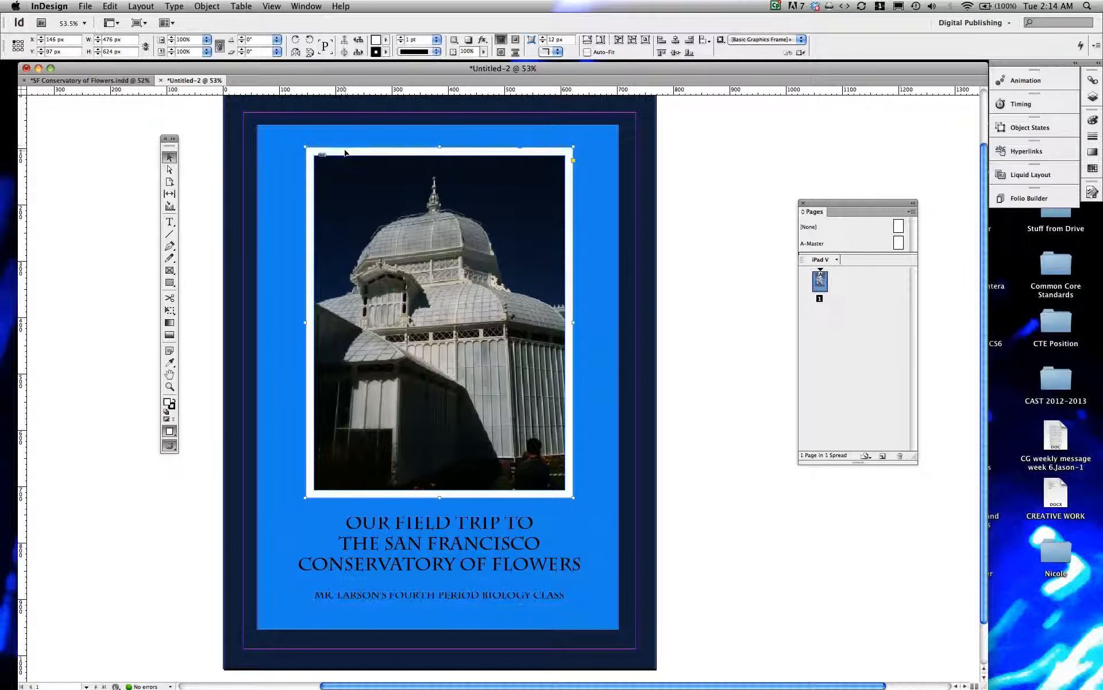
drag(346, 153, 347, 153)
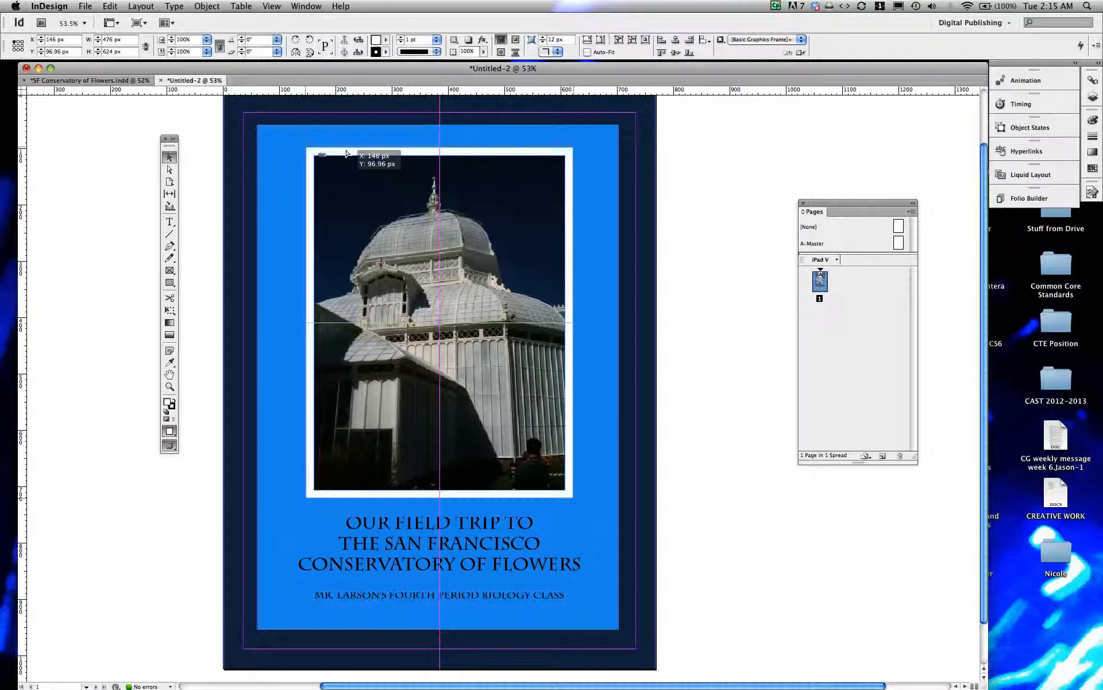
drag(346, 154, 346, 154)
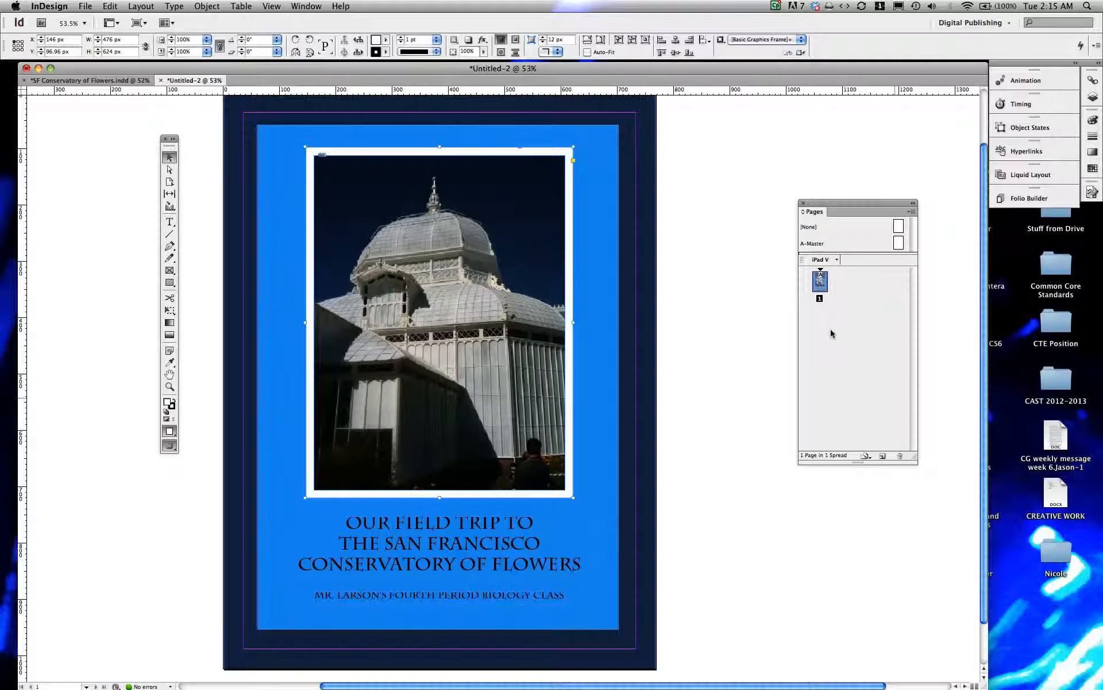
- Duplicate the finished cover page to make page 2
click(880, 457)
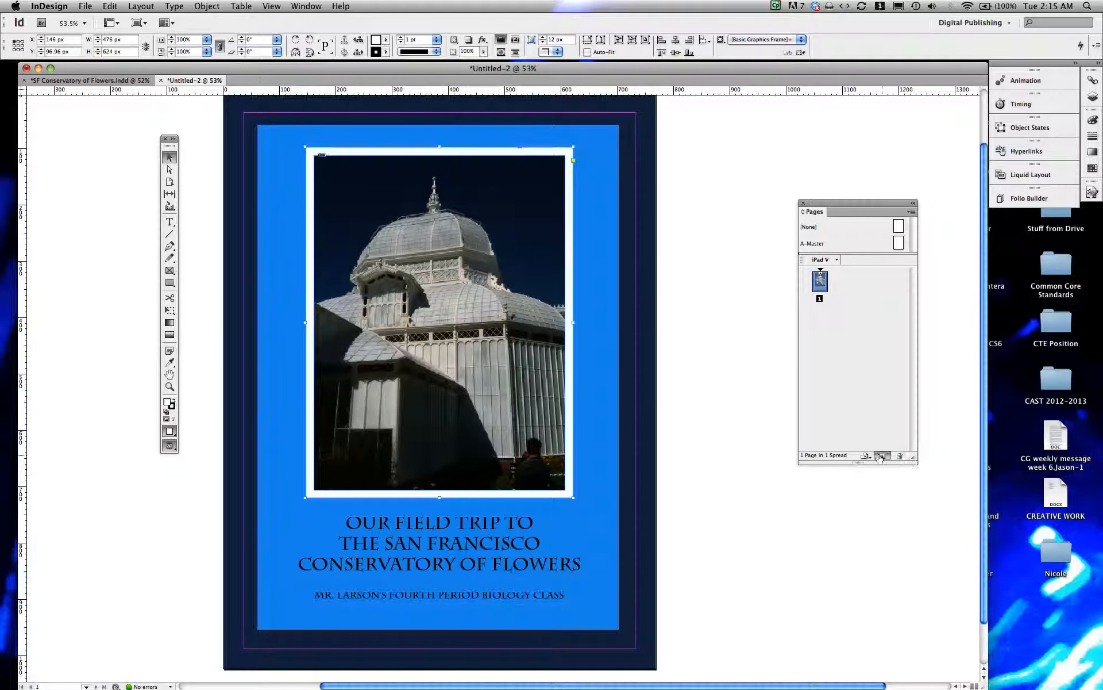
key(super+z)
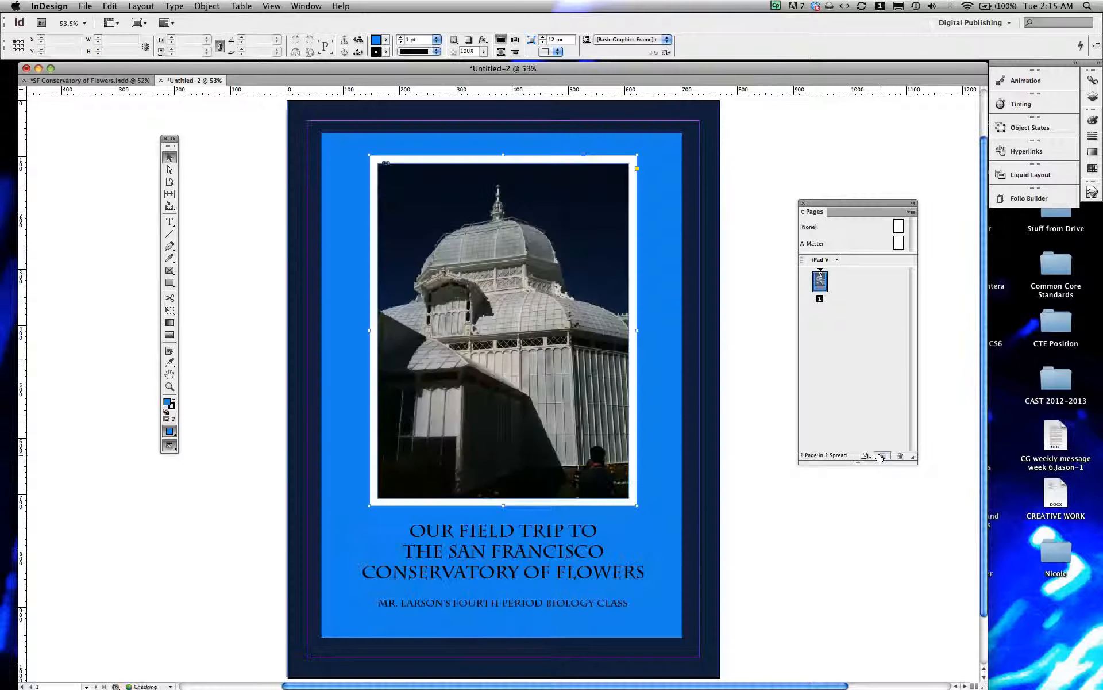
drag(820, 288, 880, 447)
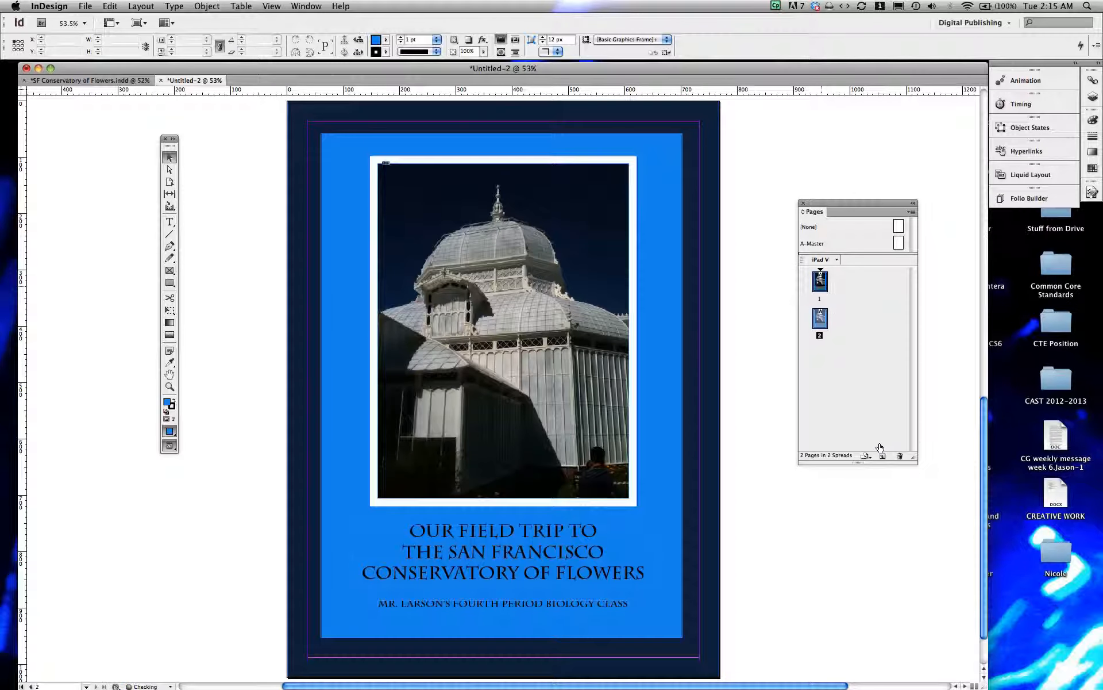
- Go to page 2 and delete its photo and the white rectangle behind it
double_click(820, 318)
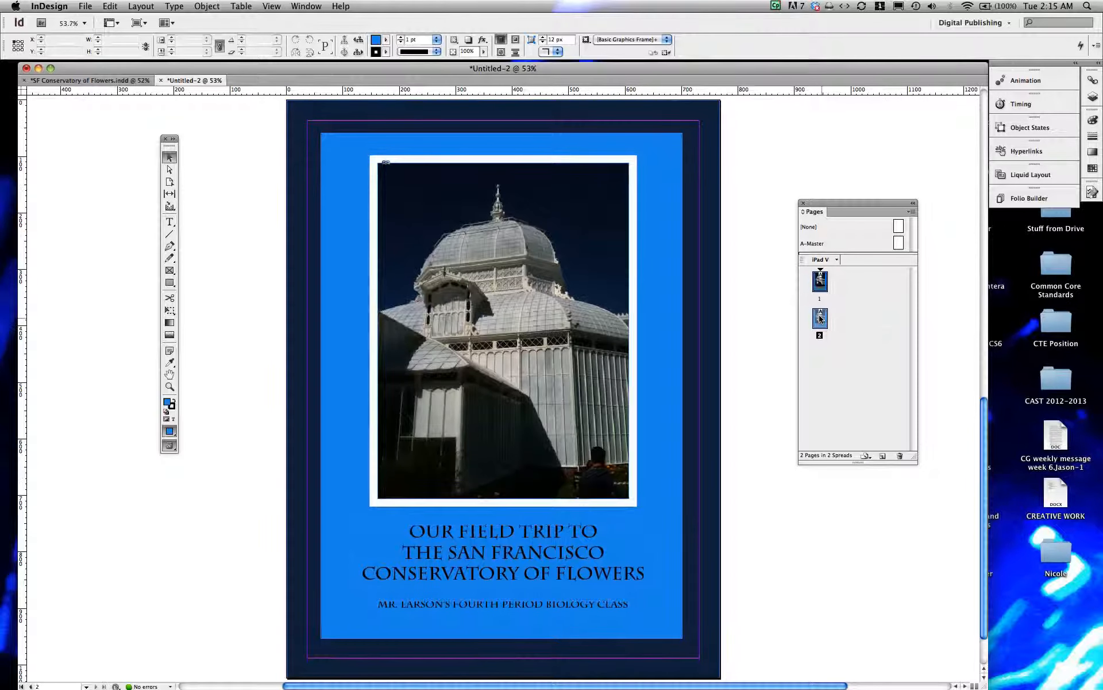
click(600, 248)
key(Delete)
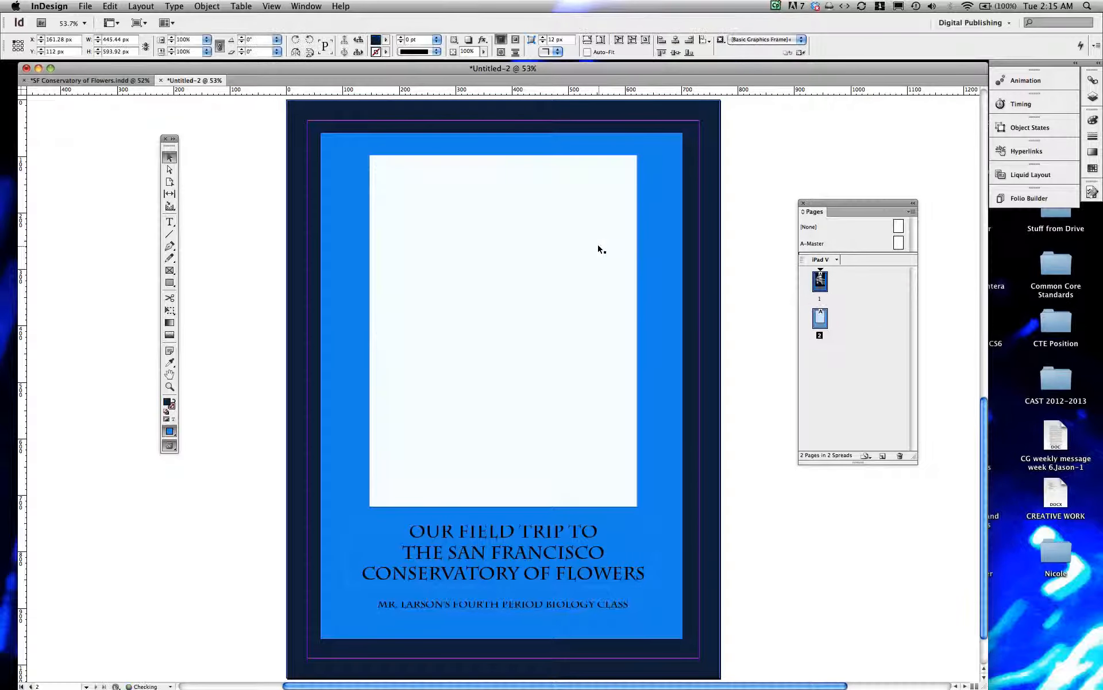
key(Delete)
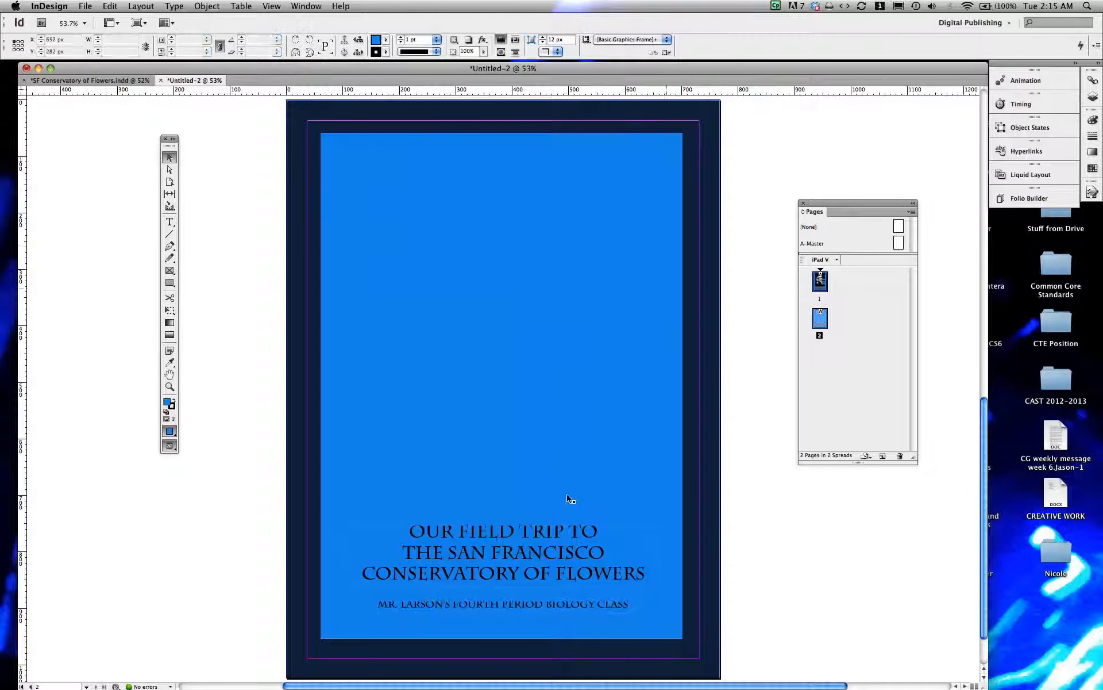
- Delete the title and the class credit line from page 2, leaving only the blue backgrounds
click(552, 534)
key(Delete)
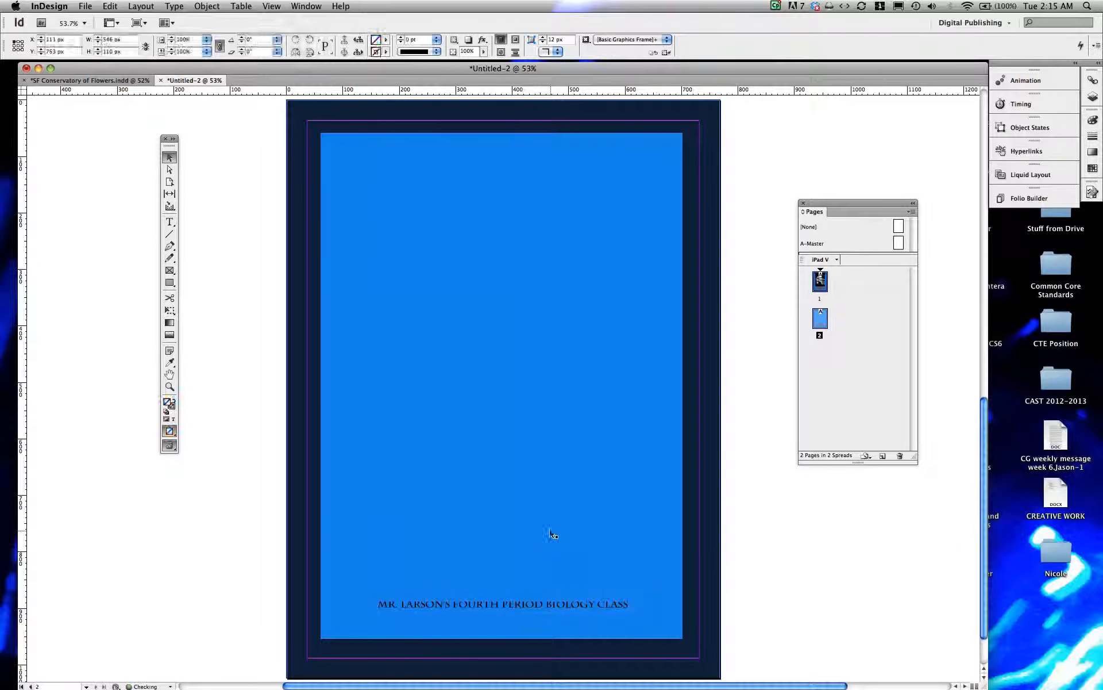
click(539, 604)
key(Delete)
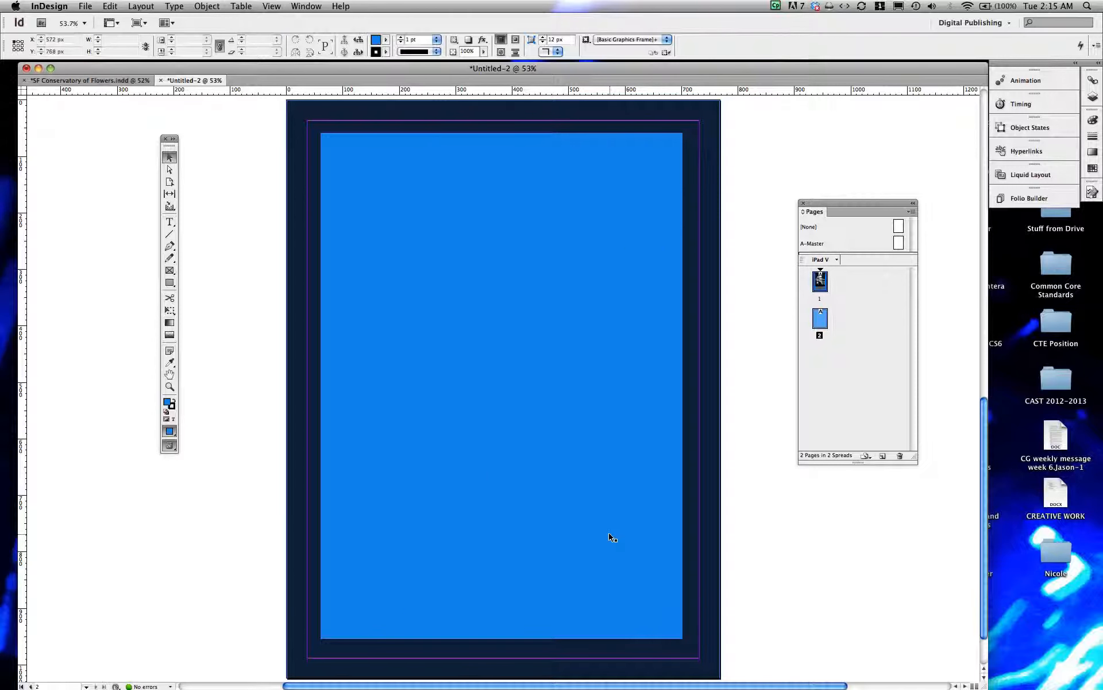